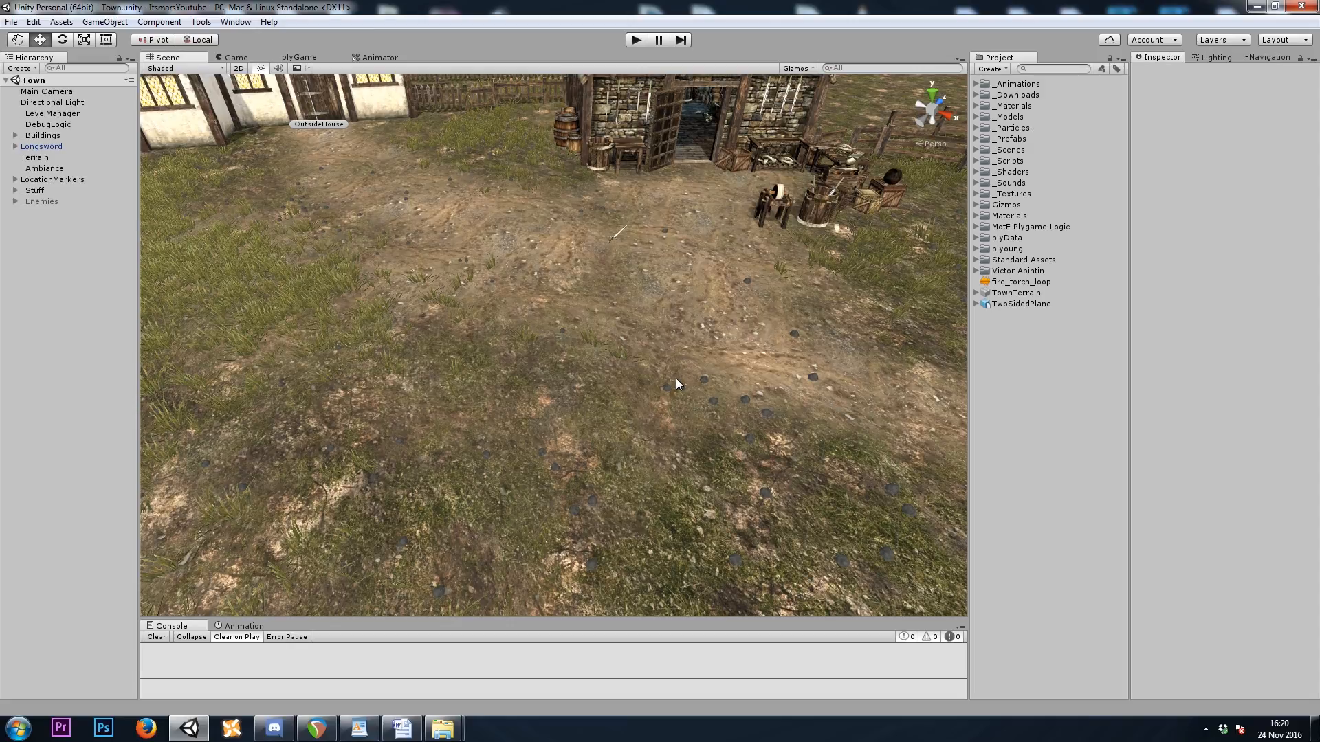
Place the Campfire prefab from the downloaded Campfire assets on the open ground in front of the smithy
right_drag(698, 337, 864, 58)
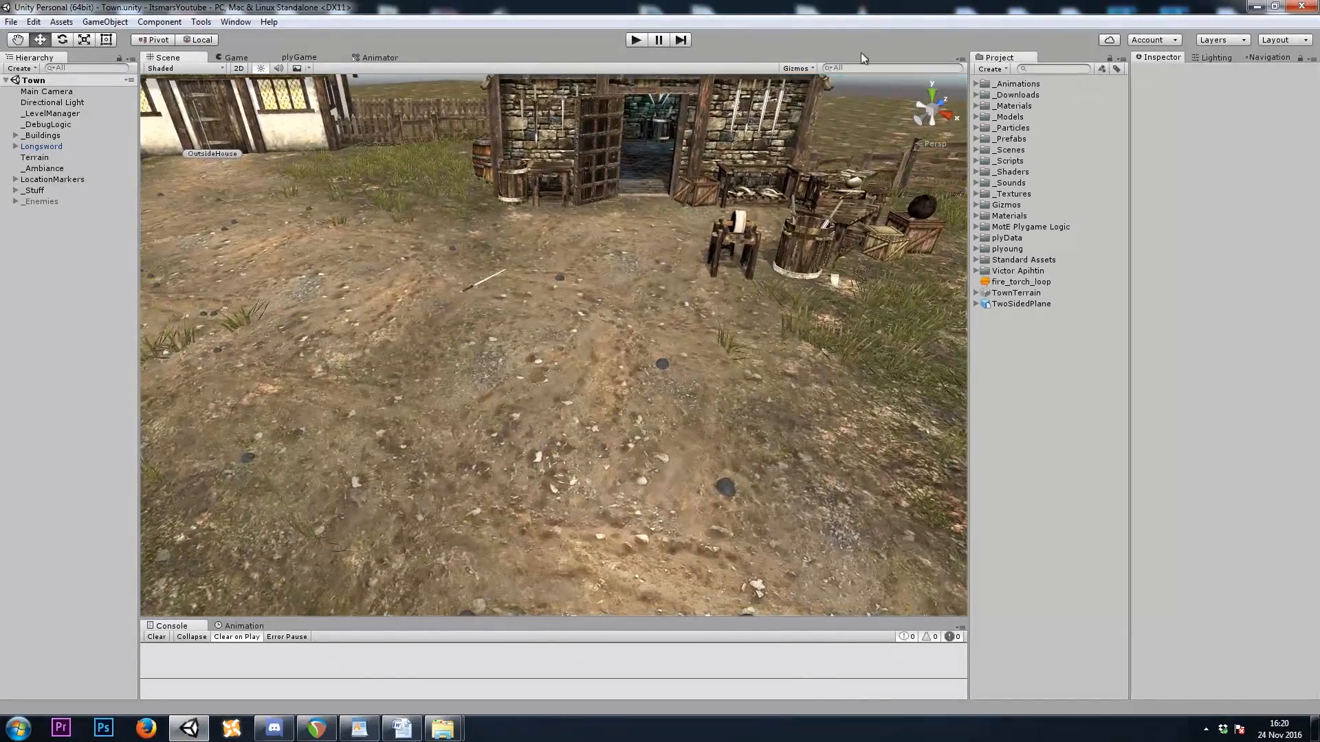
click(975, 139)
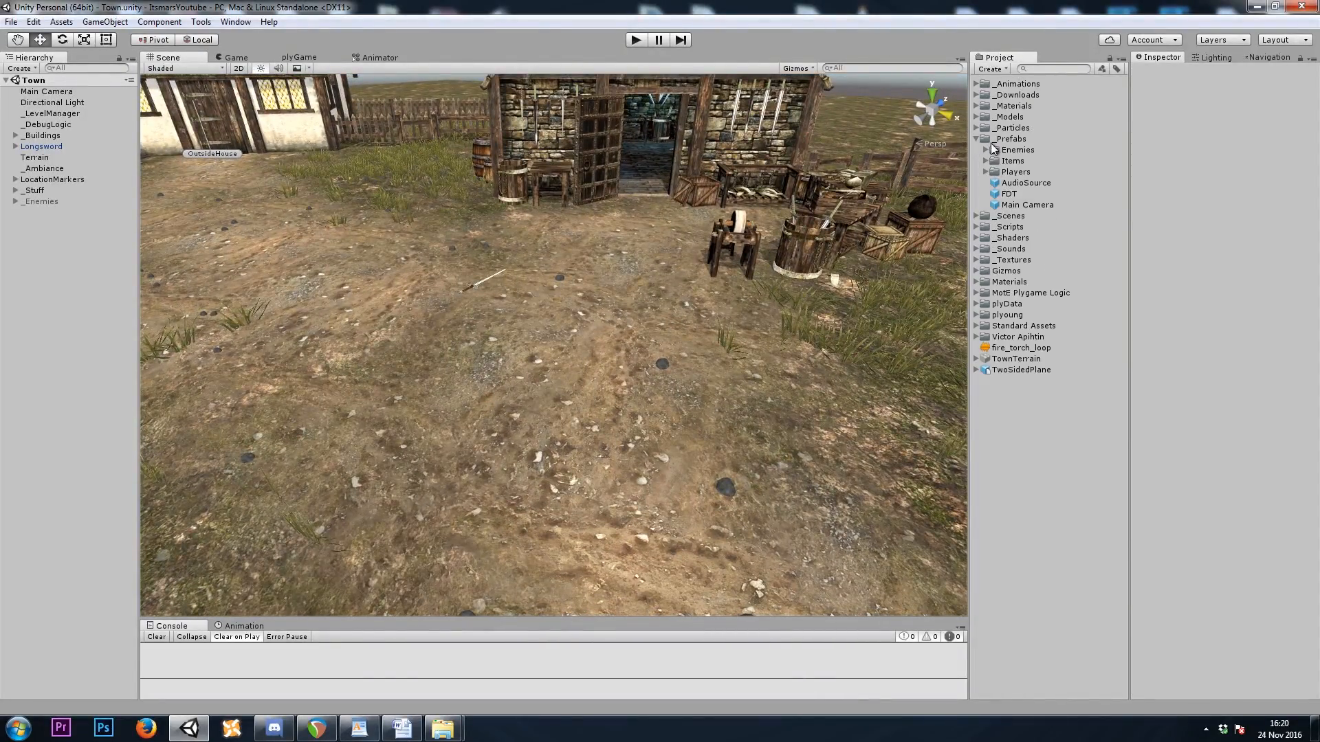
click(976, 139)
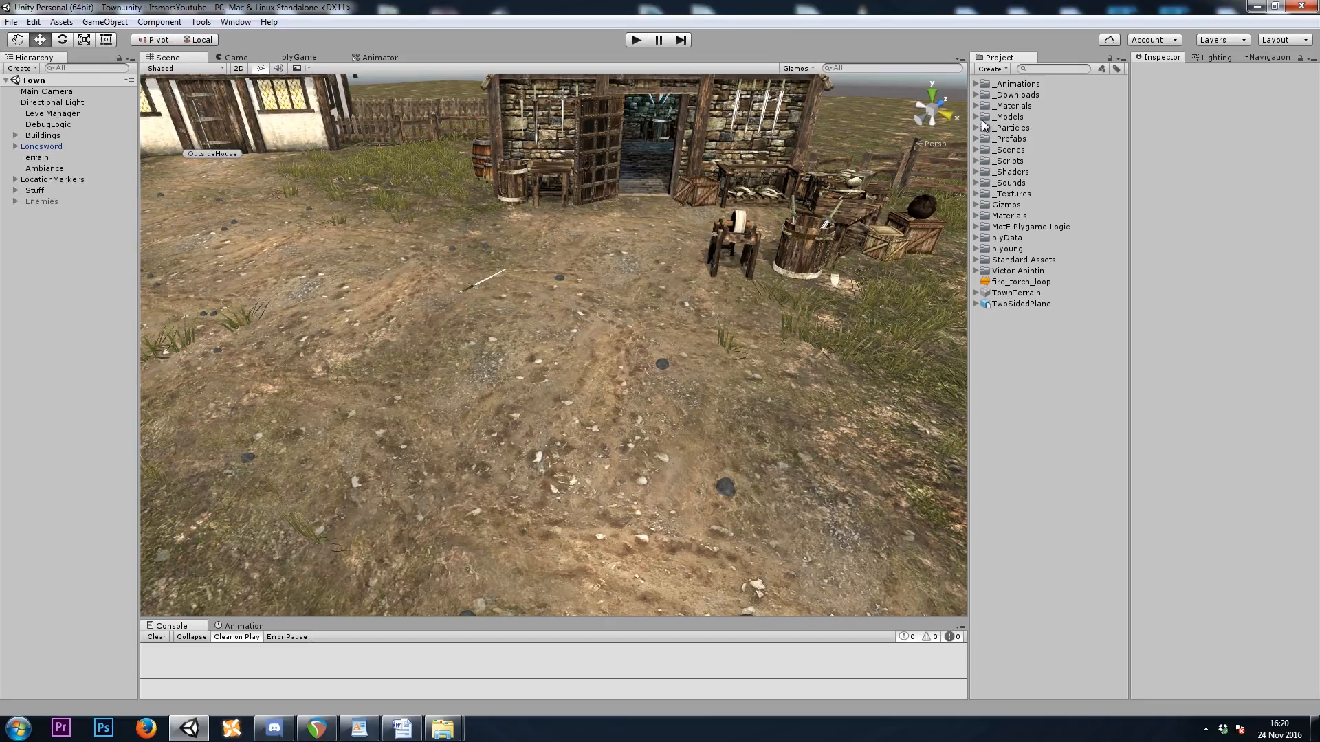
click(981, 95)
click(976, 95)
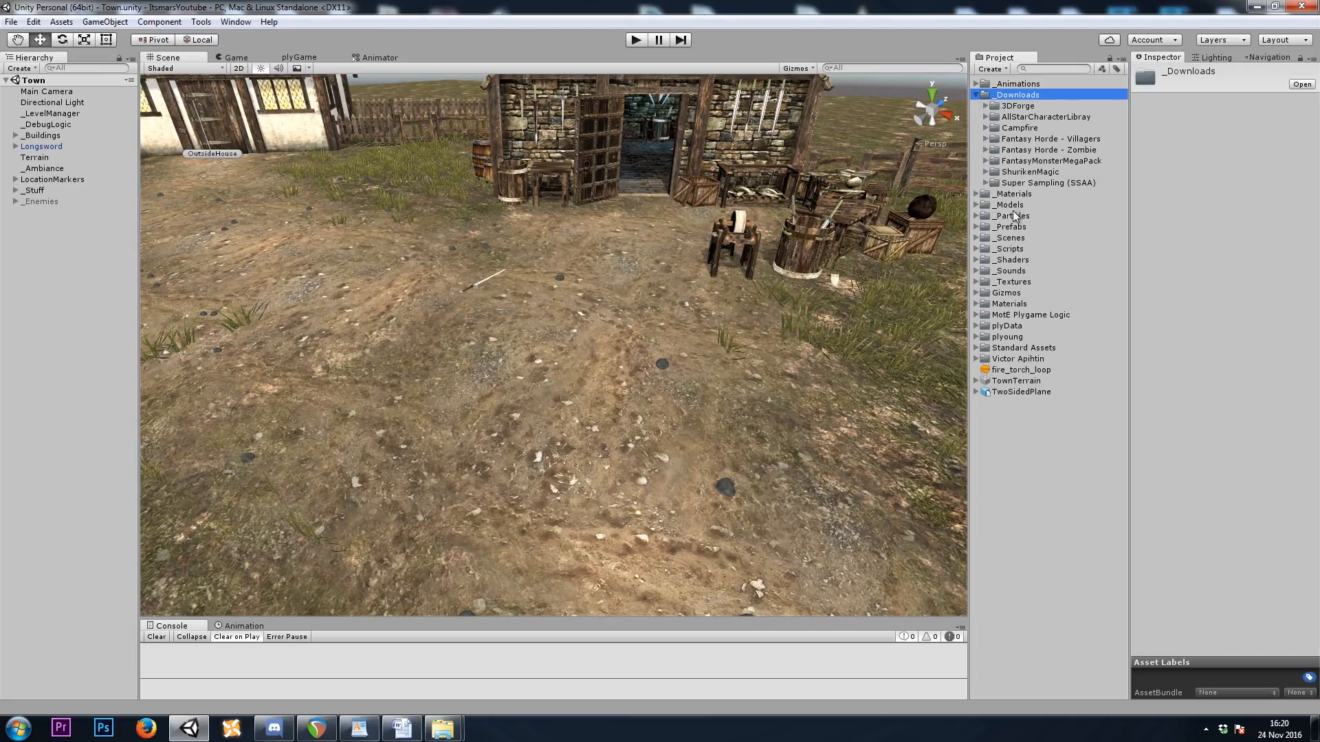
click(986, 128)
click(995, 161)
drag(1038, 172, 431, 452)
key(f)
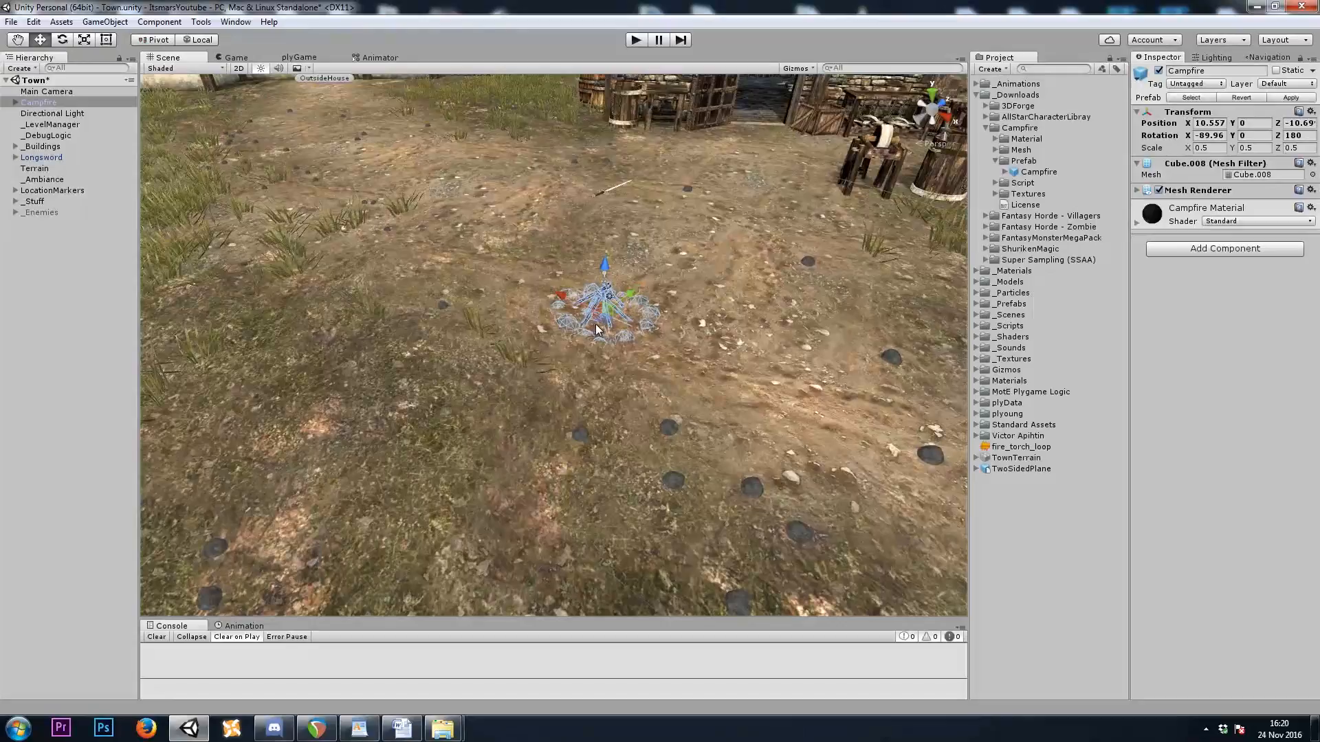
Move the campfire across the ground to X 7.999, Y 0.08, Z -13.04
drag(596, 323, 265, 271)
right_drag(433, 282, 348, 252)
key(w)
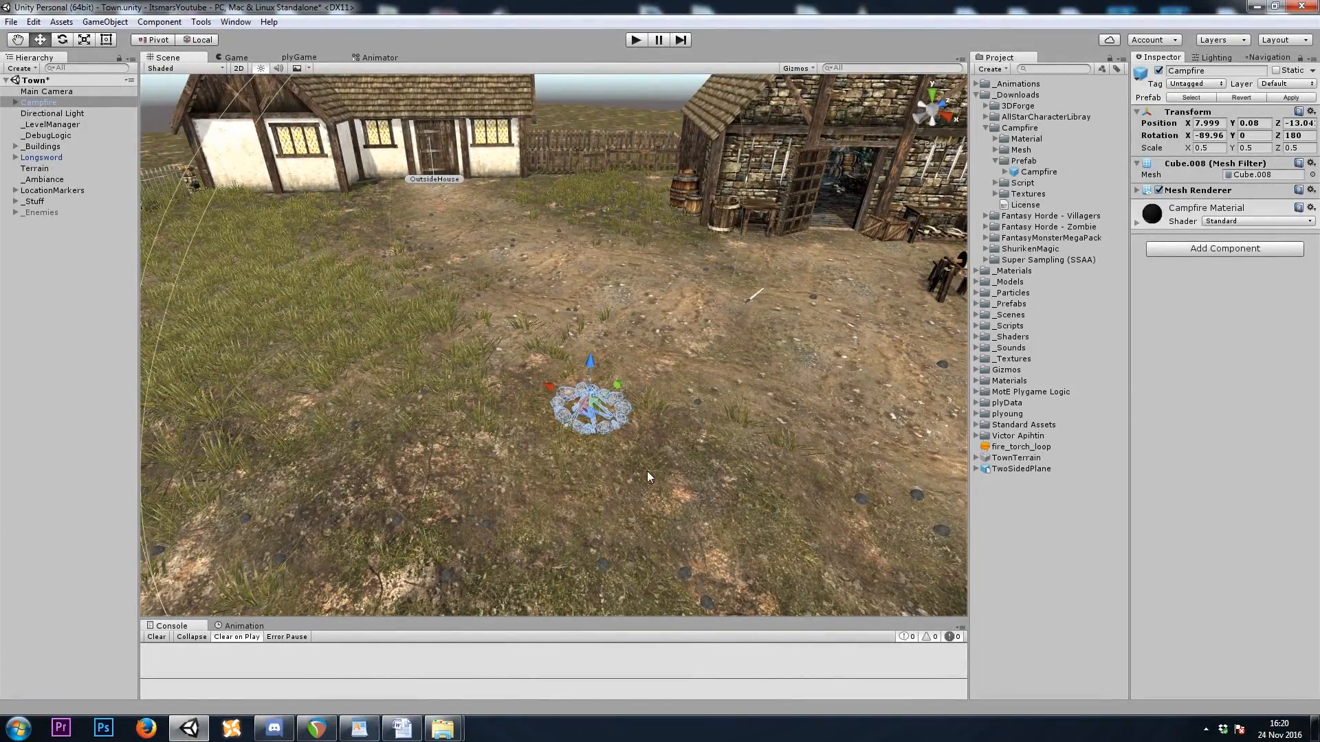
Erase the terrain's grass details around the campfire using a brush size of 58
click(616, 475)
right_drag(691, 486, 688, 498)
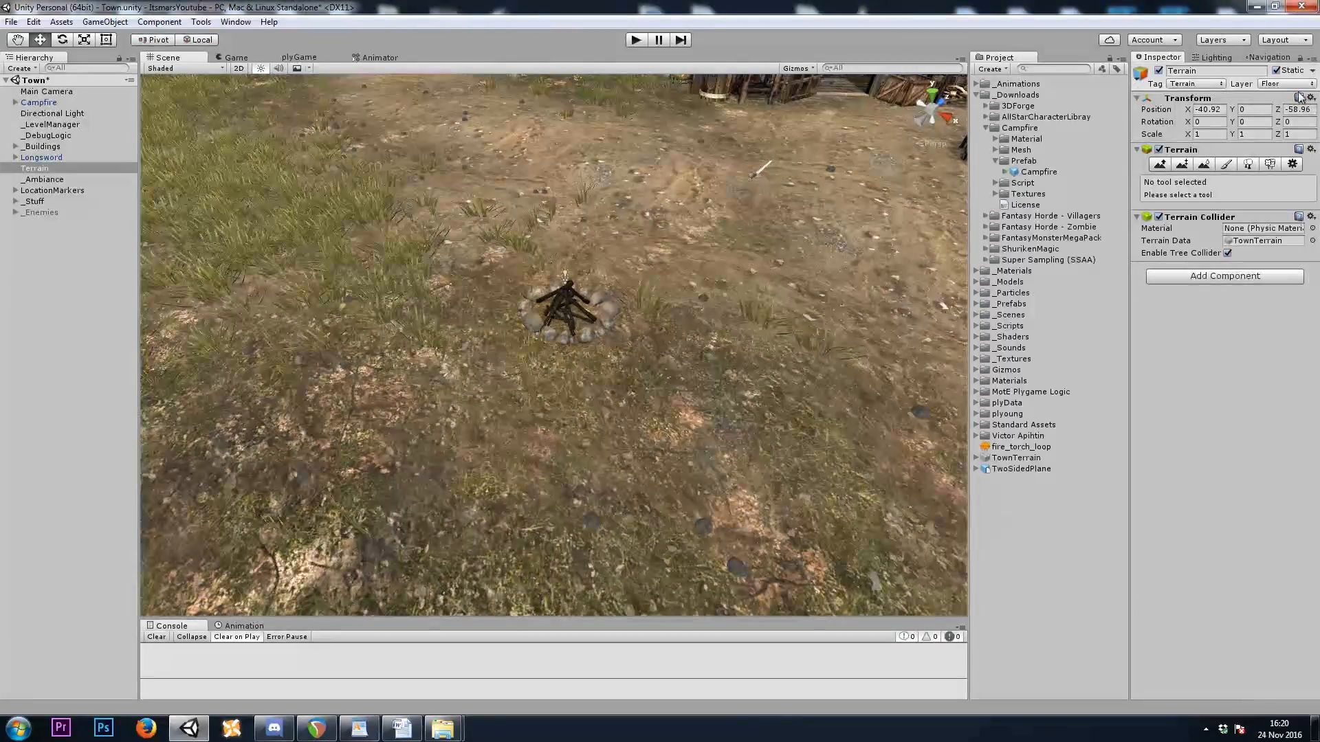
click(1225, 163)
click(1247, 165)
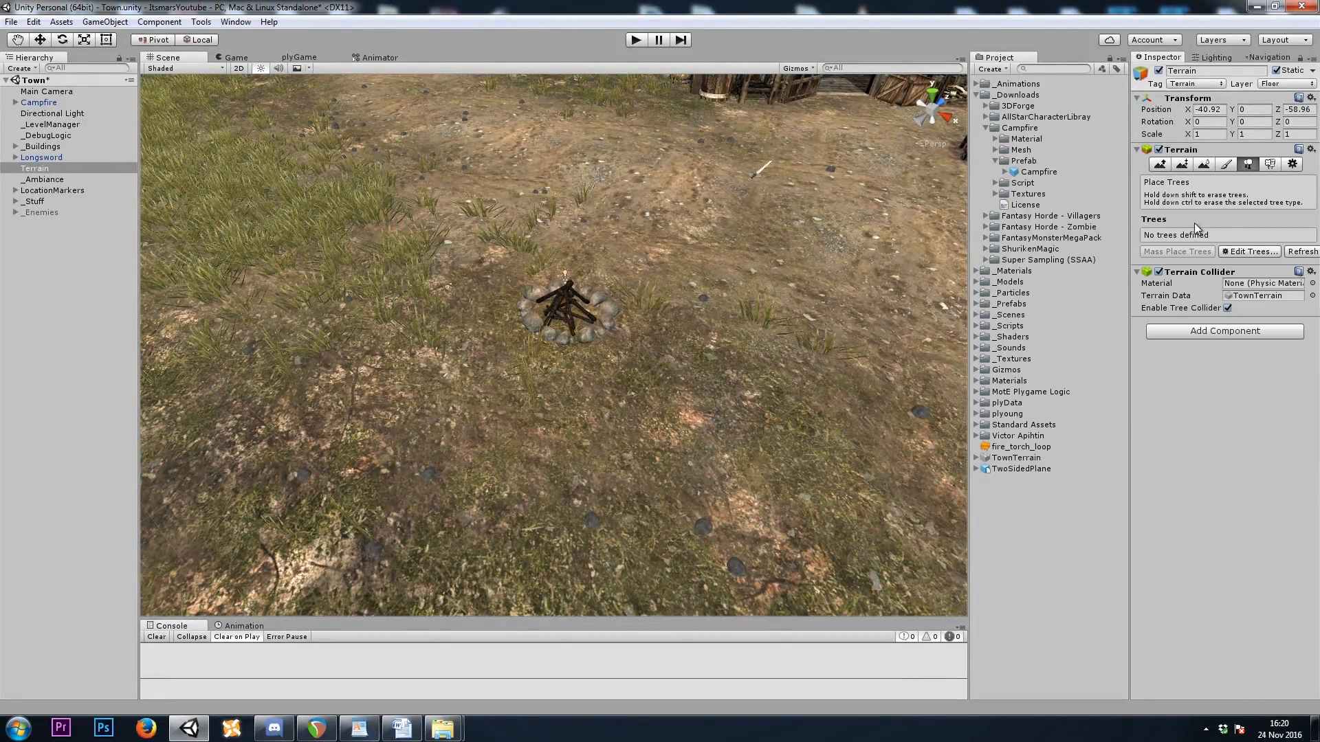
click(1270, 165)
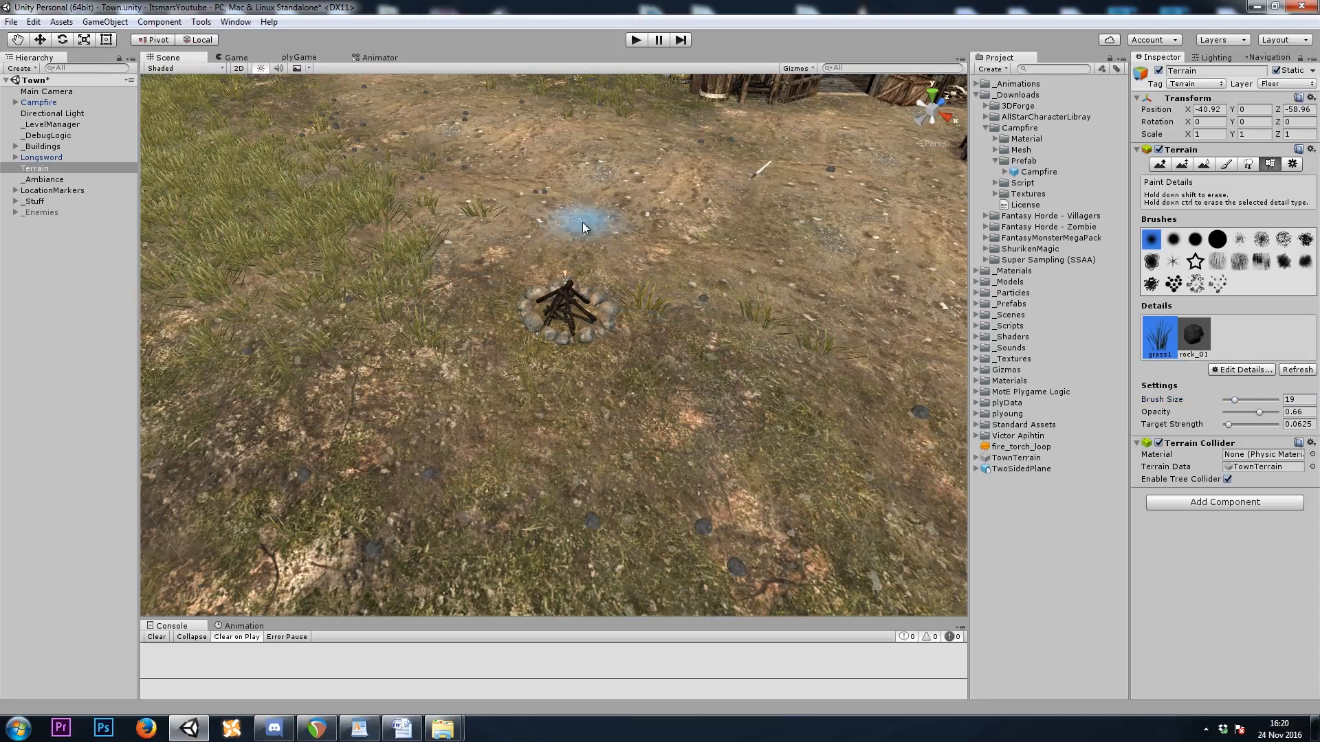
drag(1230, 400, 1255, 401)
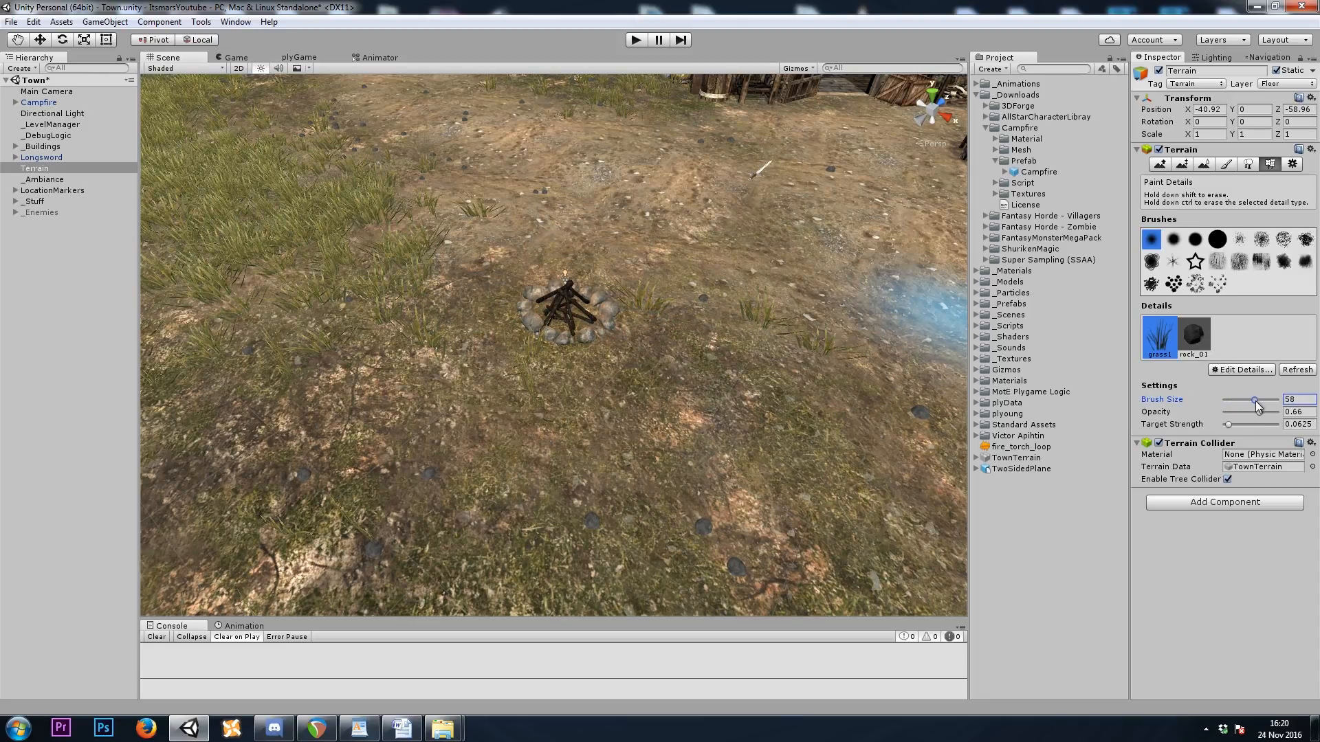
Paint the dirt texture onto the terrain around the campfire with brush size 30 and opacity 2
click(1225, 165)
drag(1251, 400, 1241, 400)
mouse_move(437, 337)
mouse_down()
mouse_move(690, 304)
mouse_move(626, 342)
mouse_up()
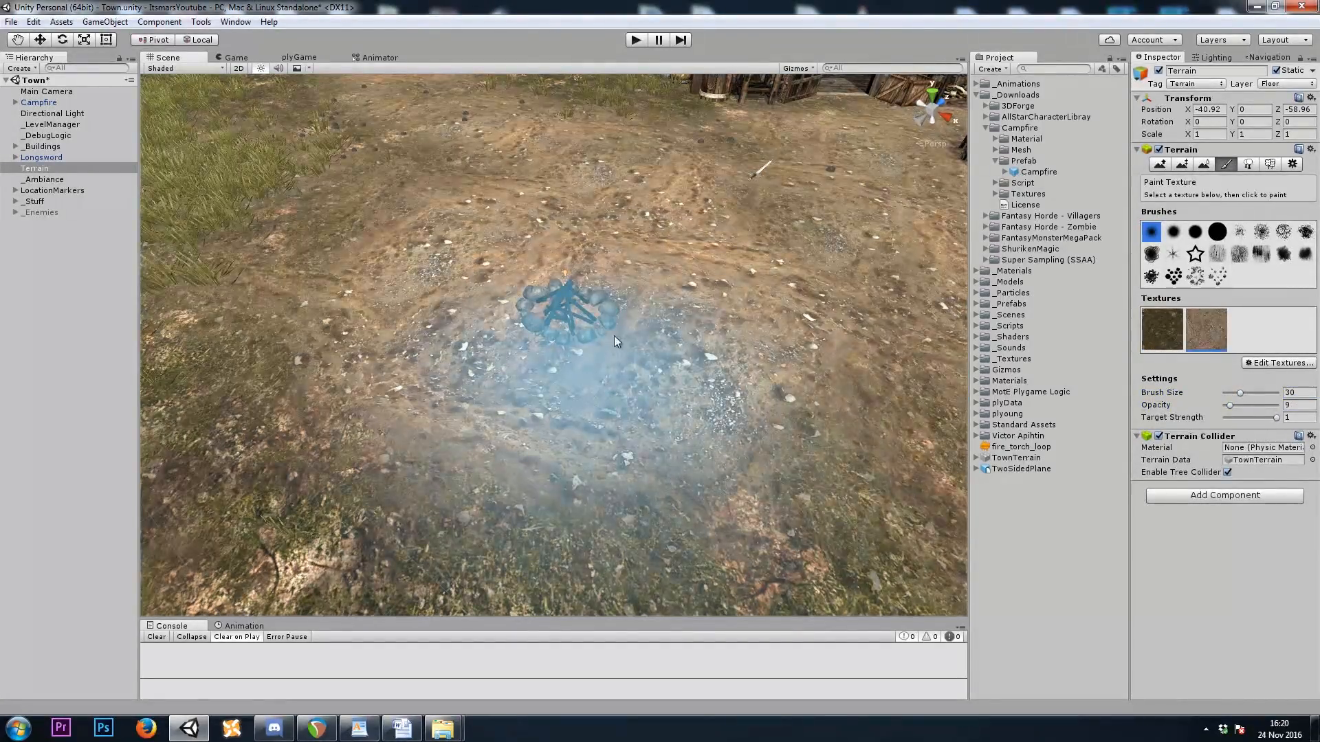
key(ctrl+z)
click(1229, 406)
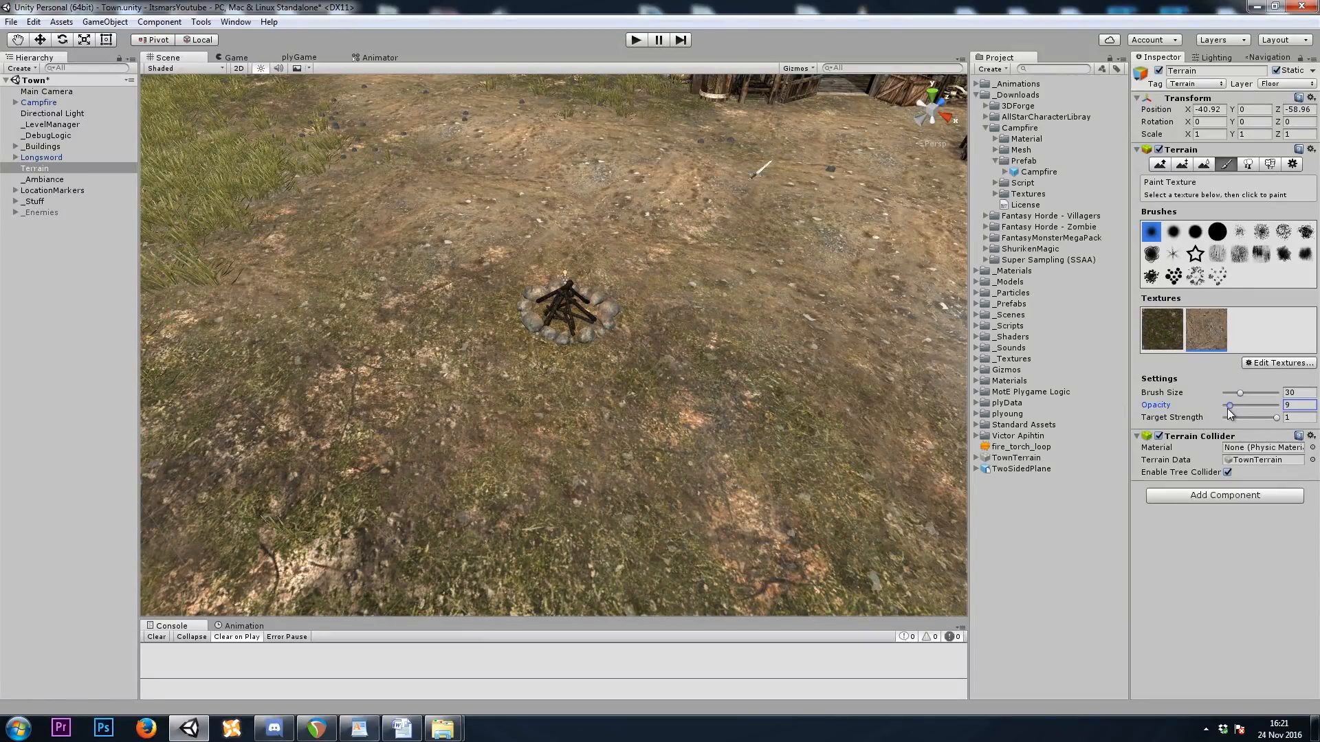
mouse_move(405, 308)
mouse_down()
mouse_move(543, 313)
mouse_move(639, 556)
mouse_move(560, 303)
mouse_move(581, 570)
mouse_move(729, 509)
mouse_move(559, 360)
mouse_move(523, 302)
mouse_move(639, 371)
mouse_move(206, 382)
mouse_up()
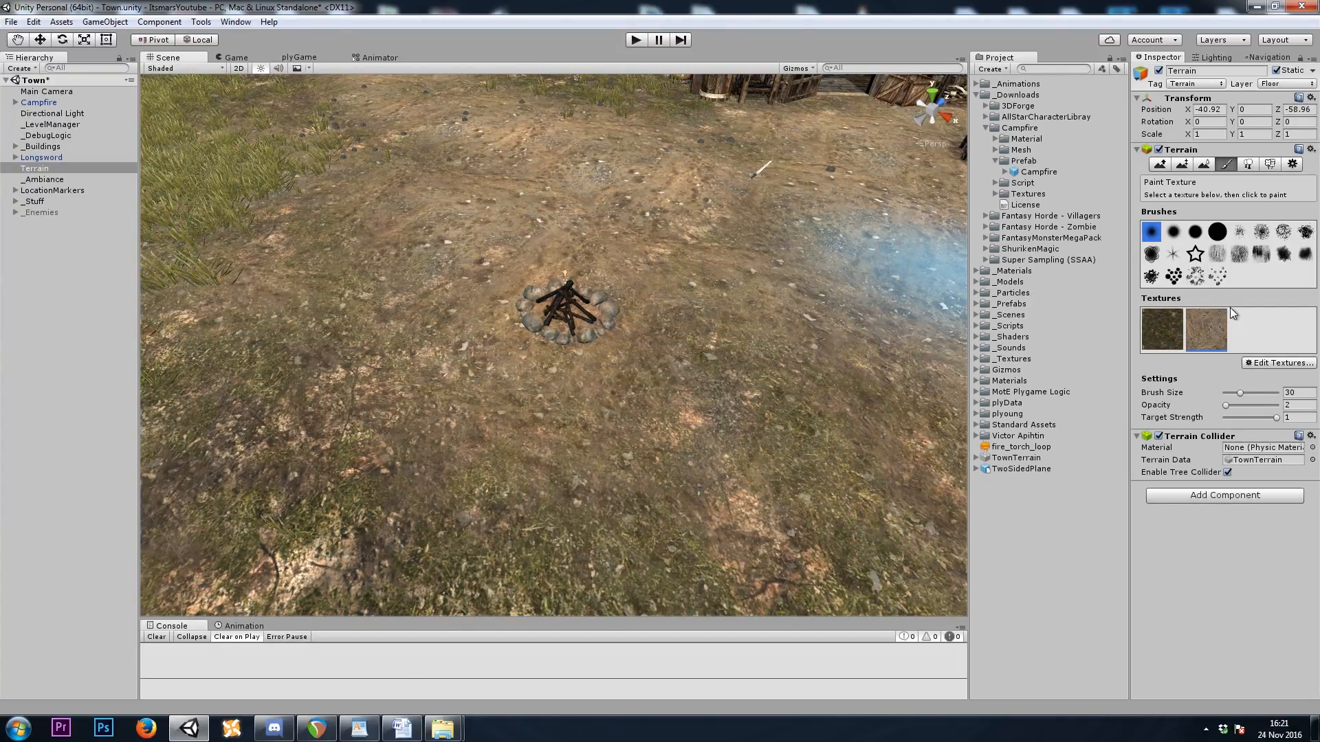
Search the textures for "rock" and add a dark rock texture to the terrain with a tile size of 2 by 2
click(1265, 362)
click(1269, 364)
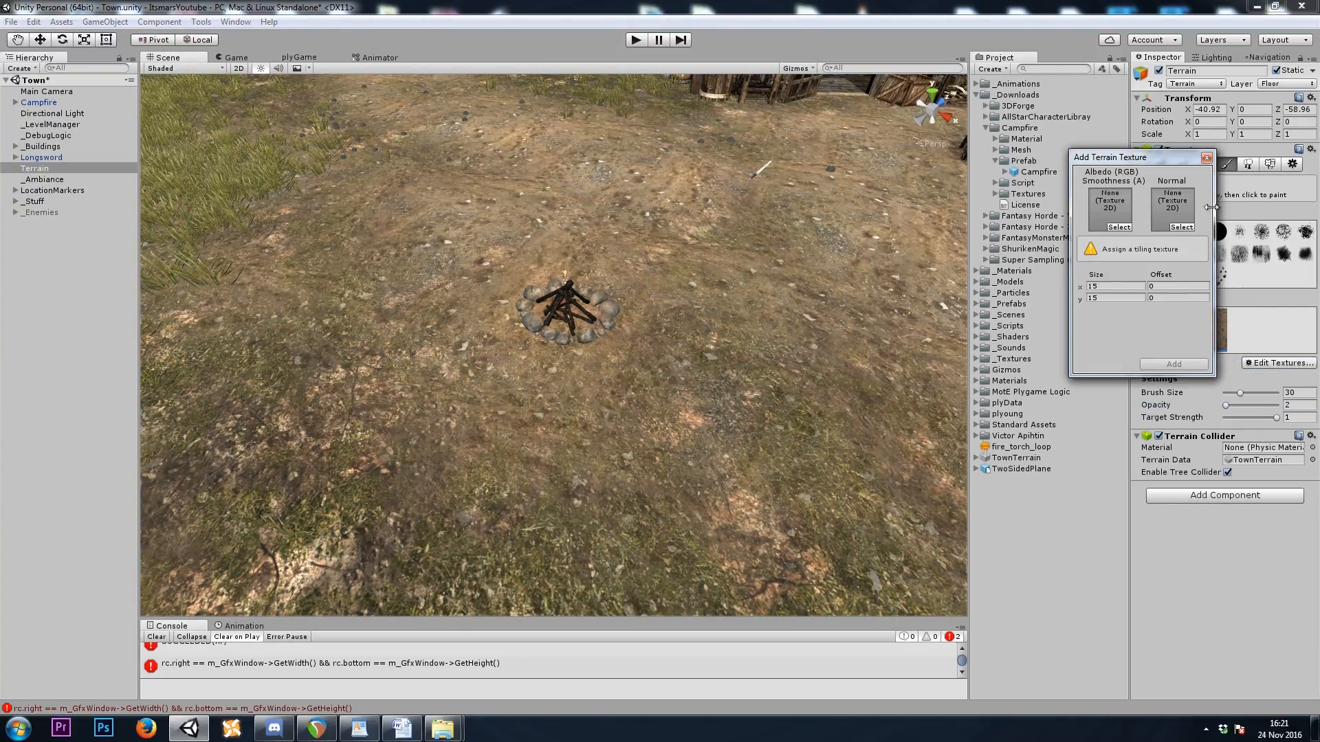
click(1119, 227)
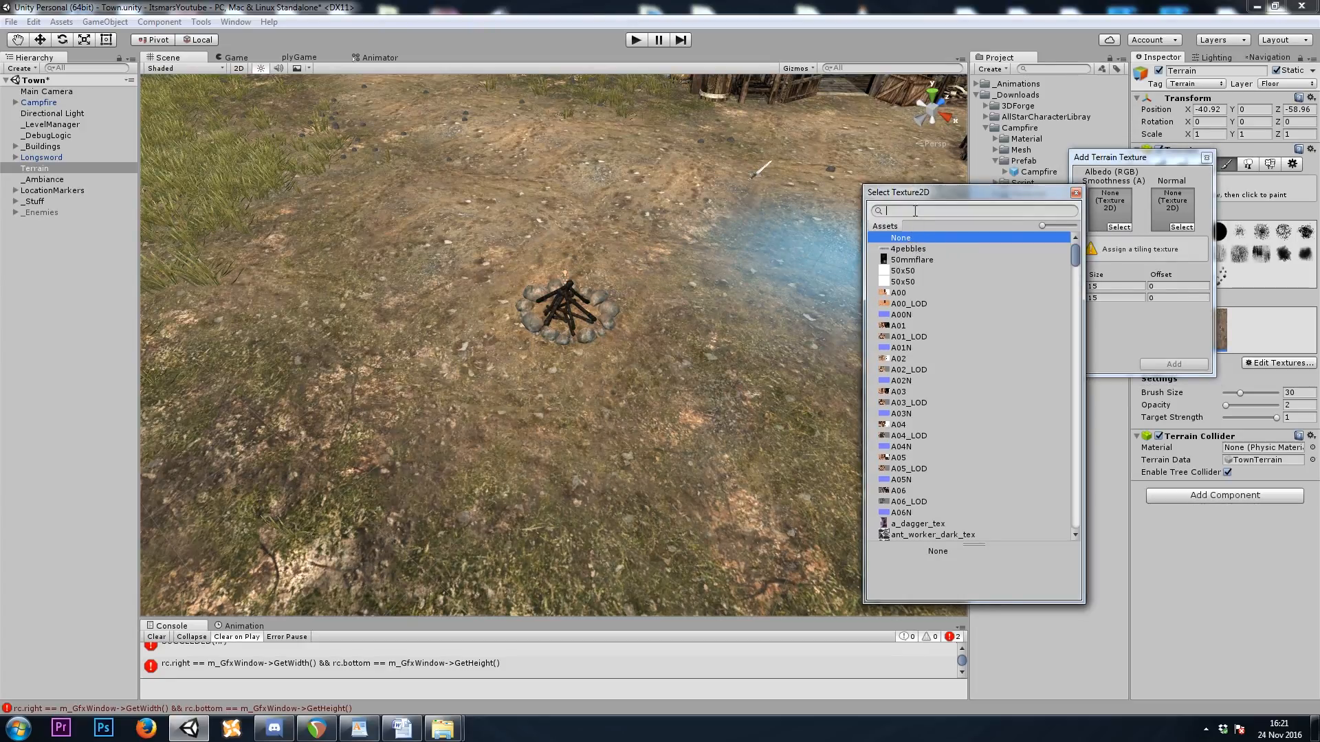
text(rock)
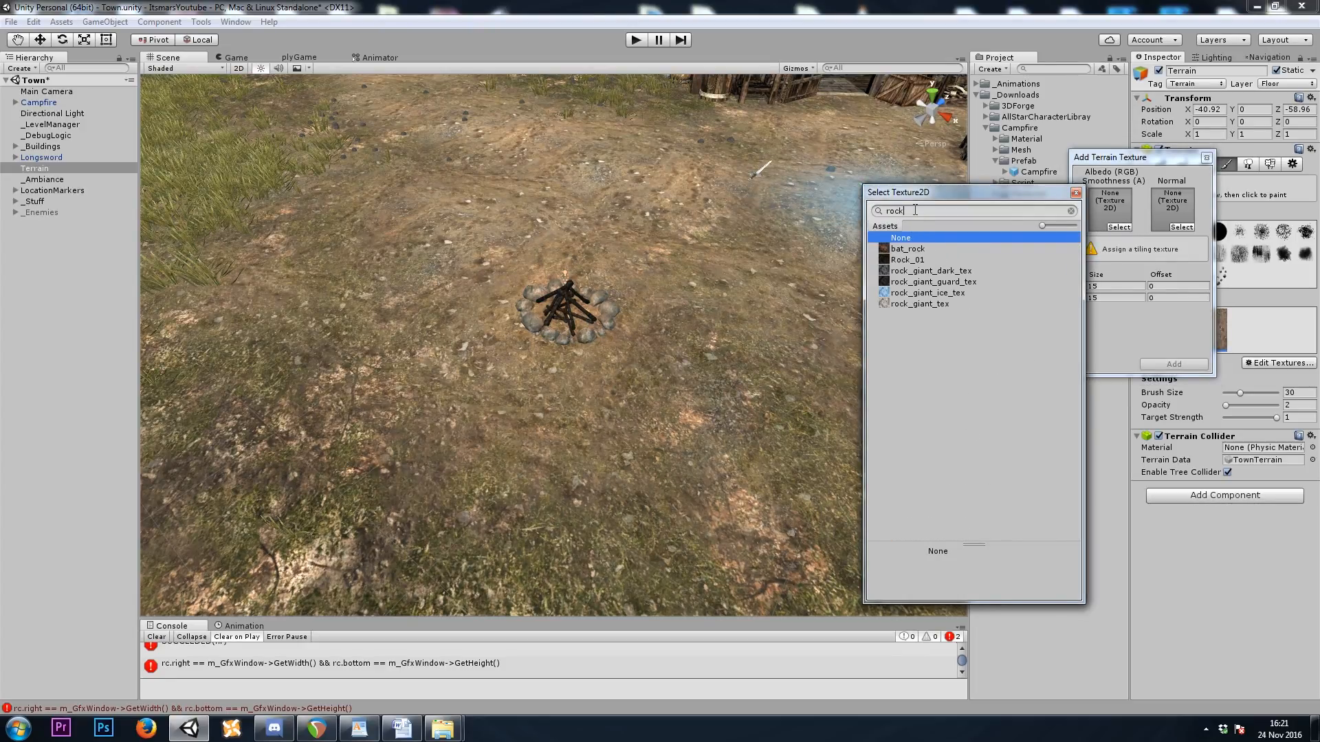
click(933, 273)
click(1145, 328)
click(1120, 292)
text(2)
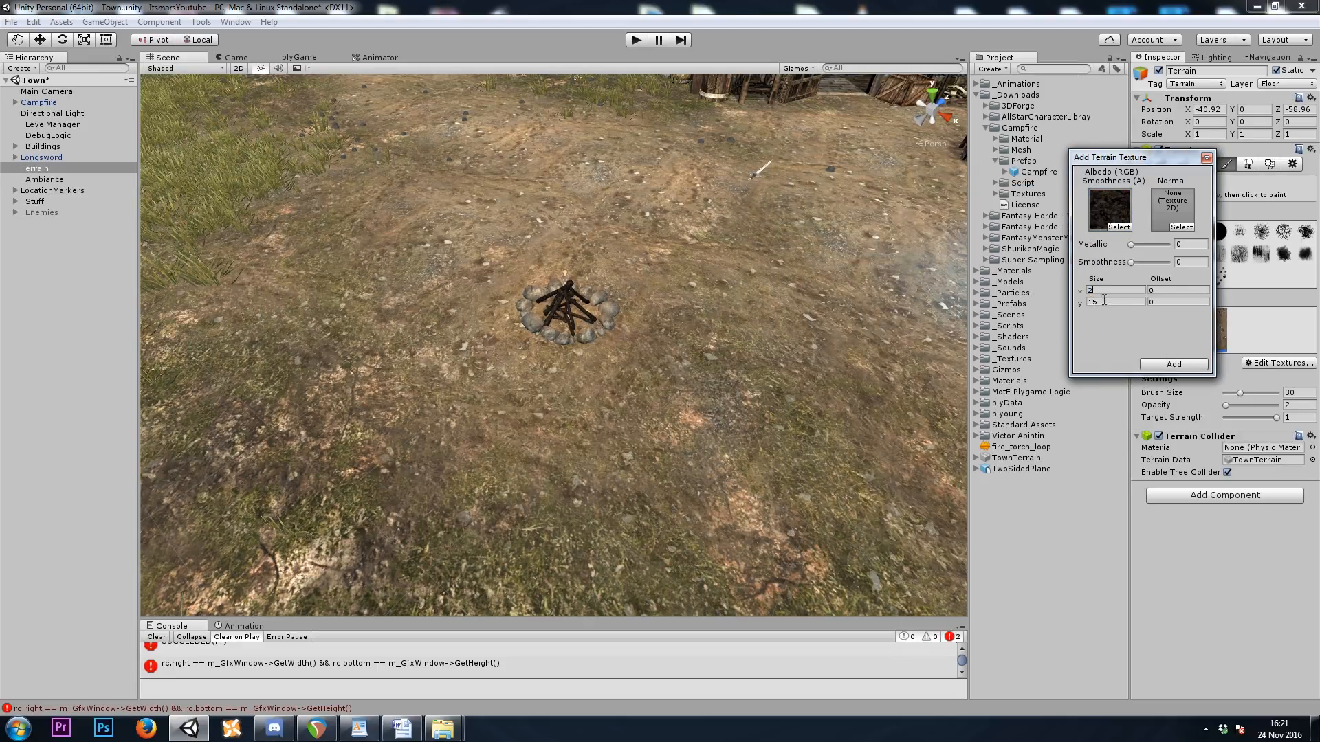
text(2)
click(1175, 364)
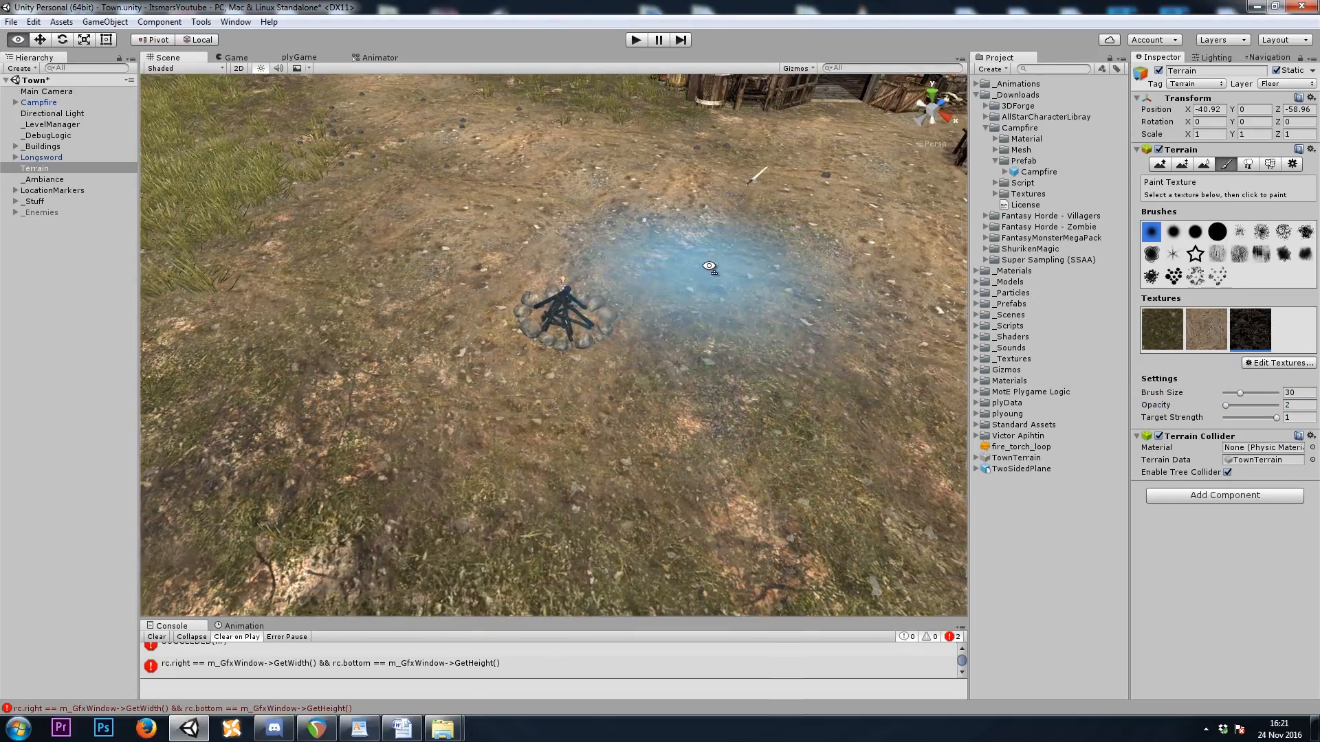
Paint the dark rock texture on the ground inside the campfire's stone ring with brush size 5
scroll(710, 270, up, 10)
scroll(708, 301, down, 5)
drag(1240, 394, 1237, 396)
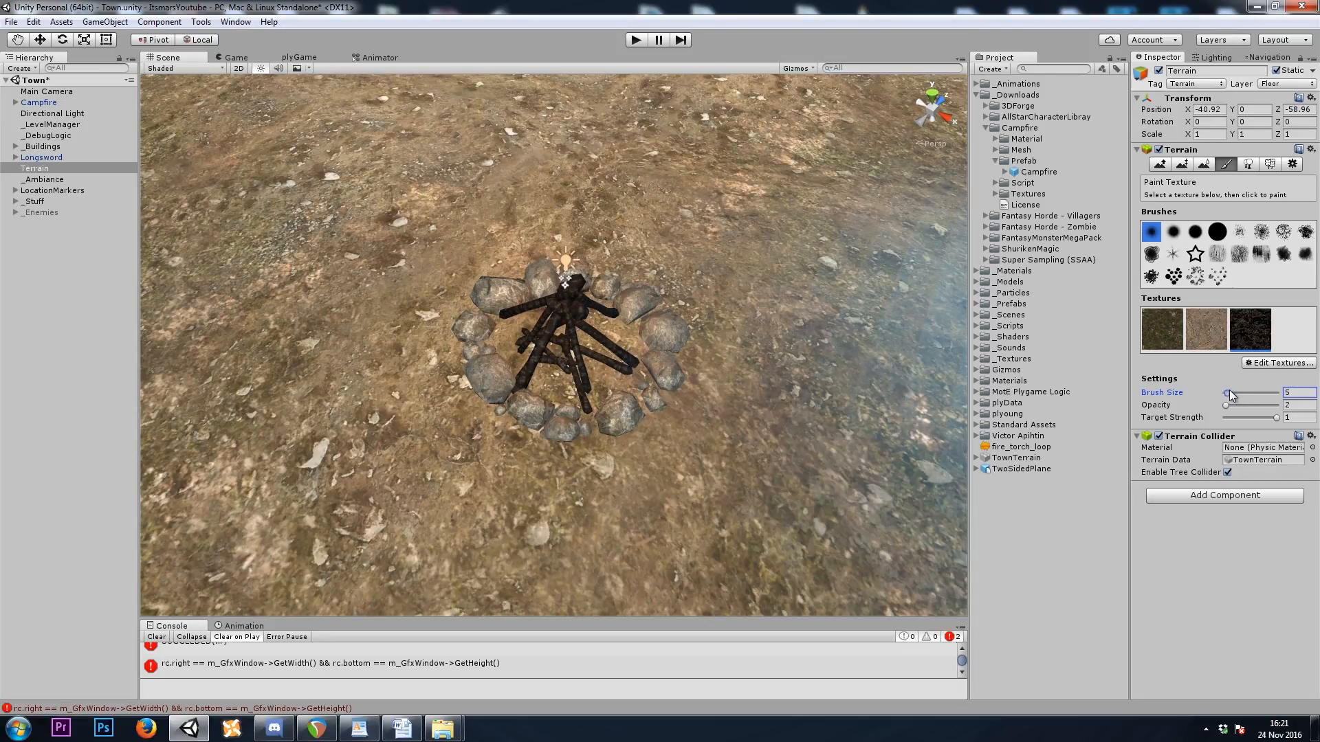
mouse_move(555, 372)
mouse_down()
mouse_move(517, 365)
mouse_move(506, 383)
mouse_move(513, 346)
mouse_move(484, 414)
mouse_move(443, 345)
mouse_move(350, 445)
mouse_up()
Try a metallic value of 0.13 and a smoothness of 1 on the dark rock terrain texture
right_drag(726, 272, 771, 256)
key(s)
key(w)
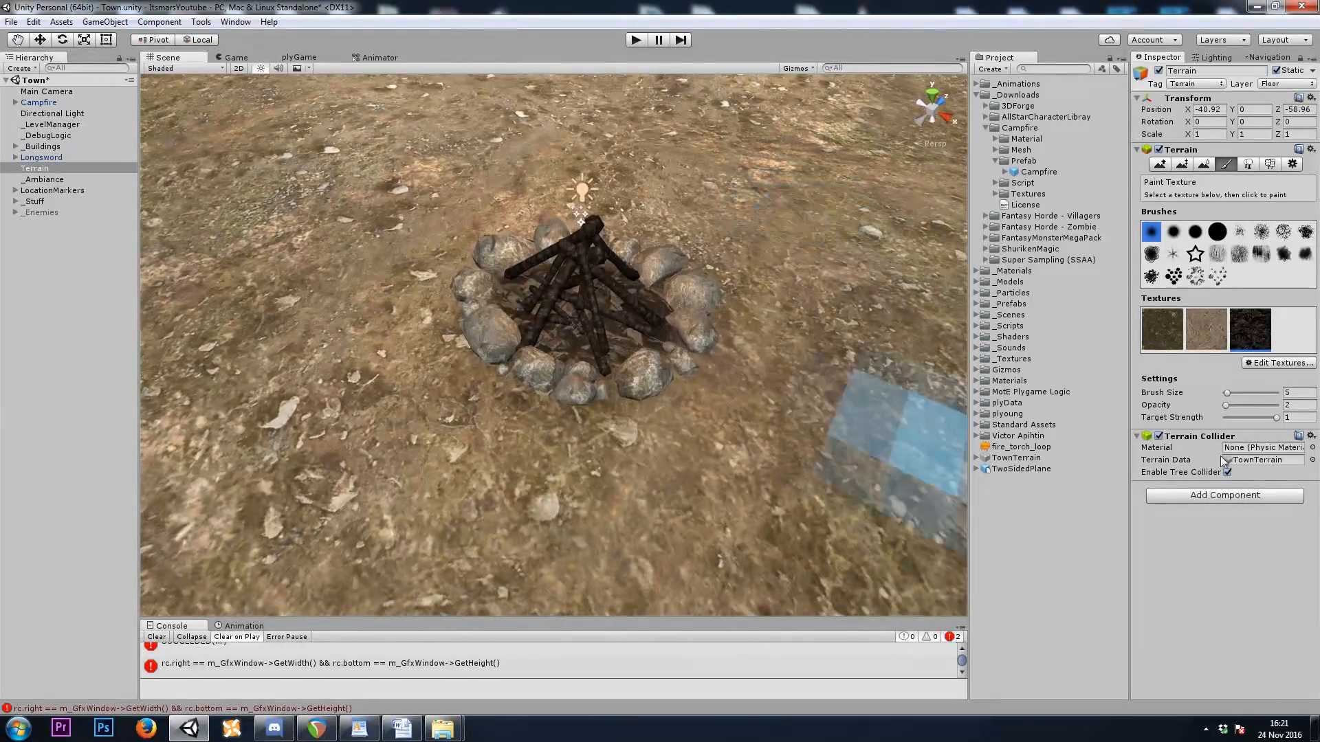
click(1277, 363)
click(1237, 378)
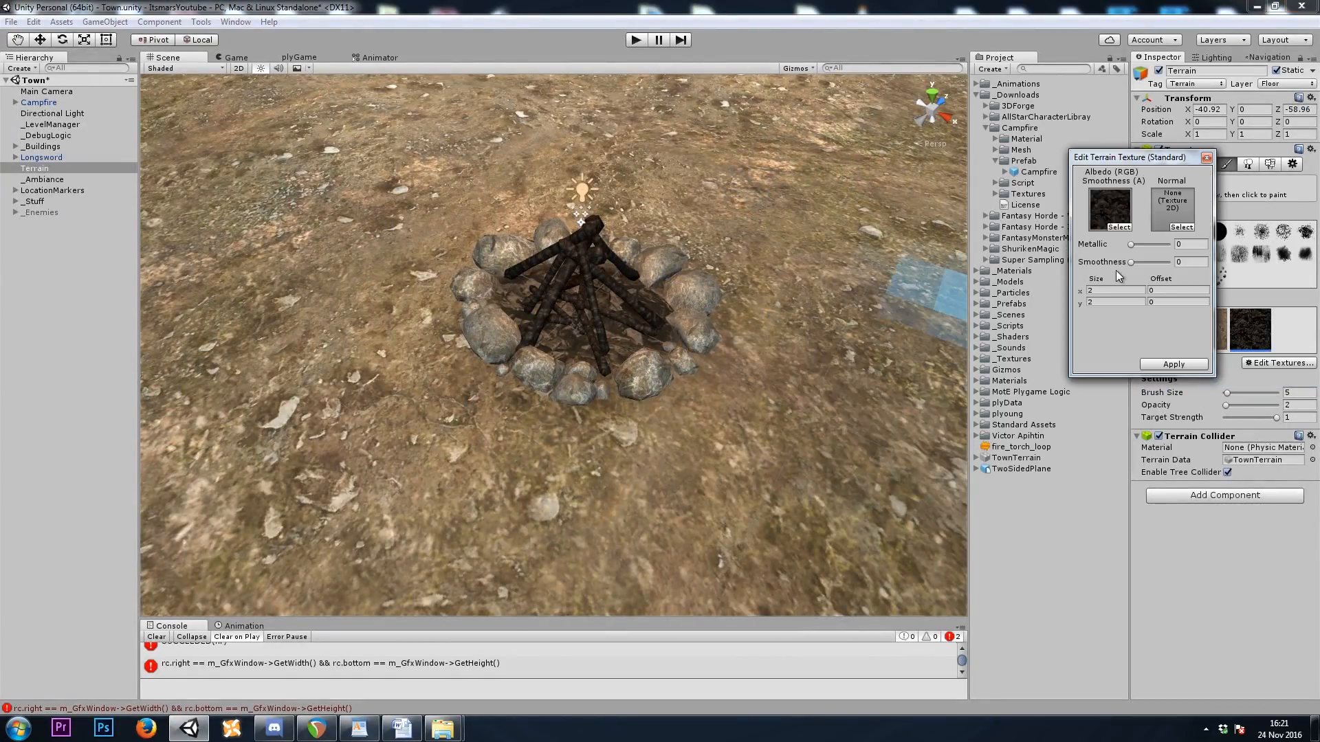
click(1102, 261)
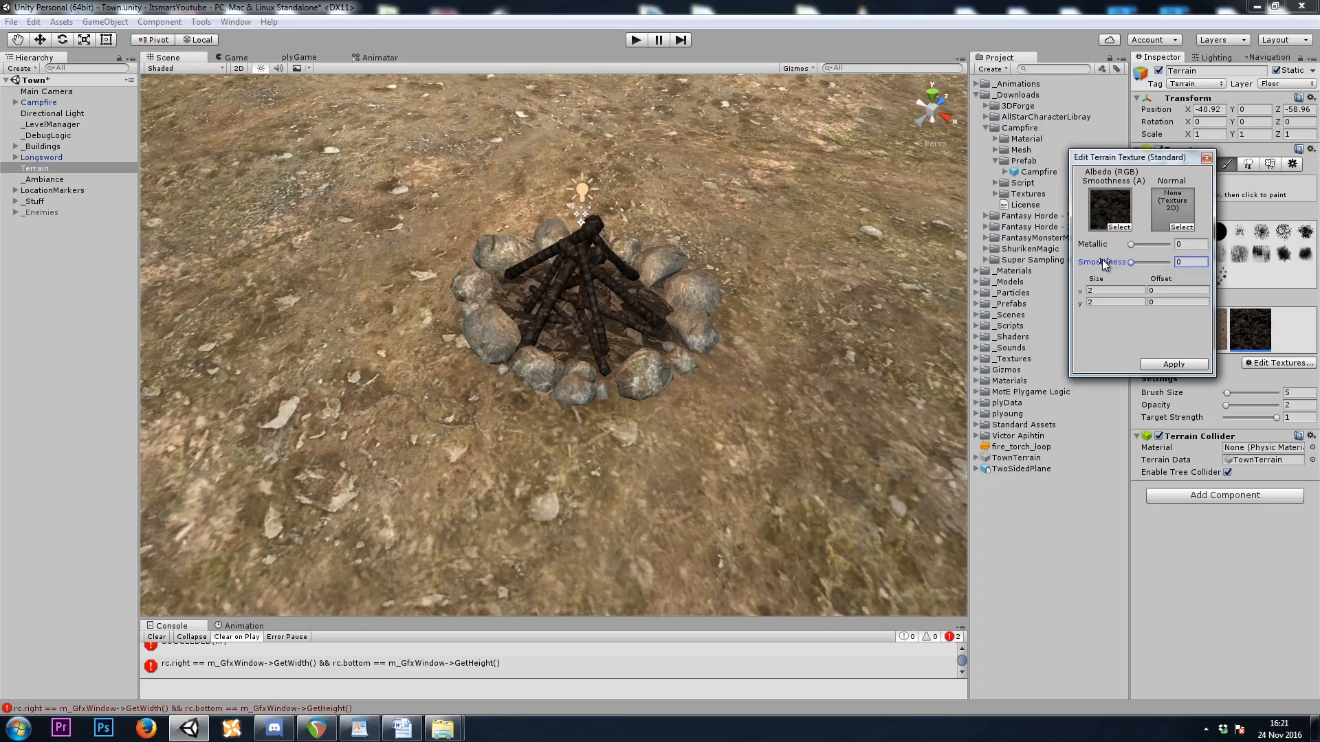
drag(1133, 245, 1210, 266)
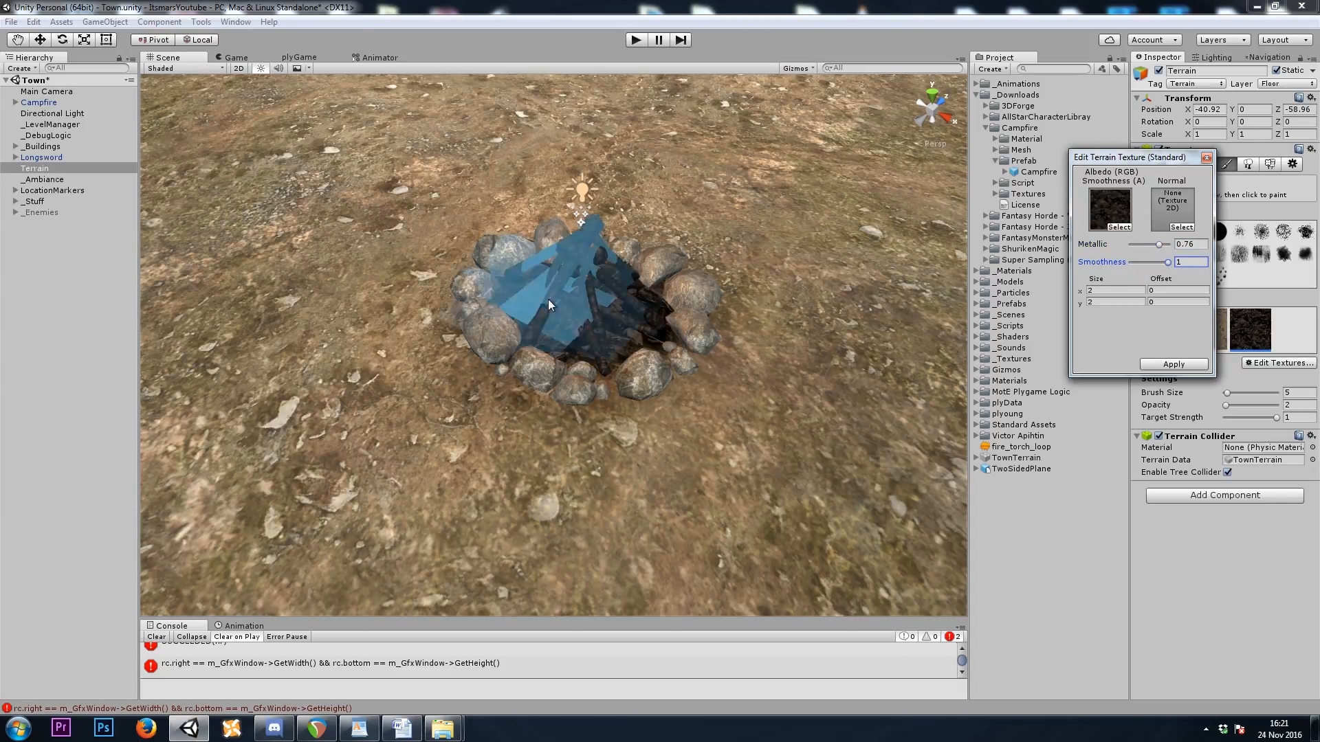
drag(1159, 248, 1123, 249)
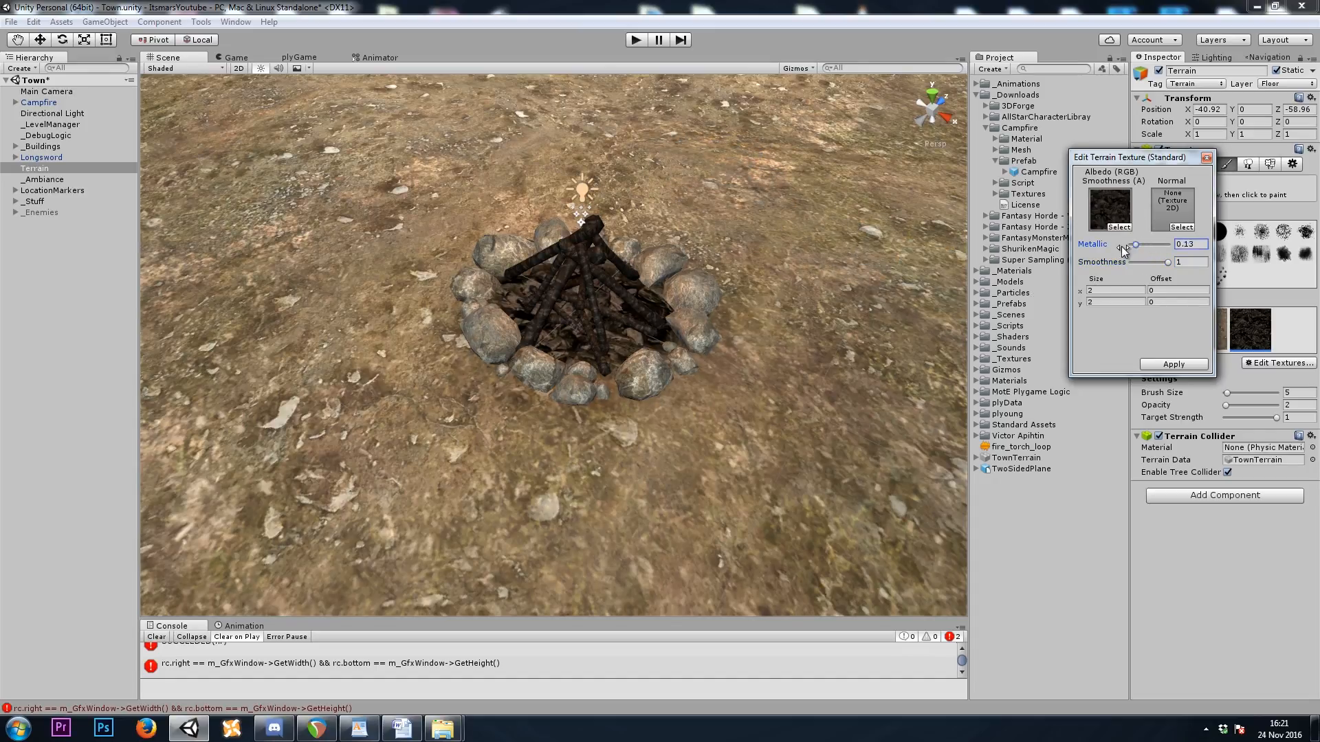
click(1207, 157)
Paint more dark rock texture beneath the campfire and set that texture's metallic to 0.56 and smoothness to 0
scroll(600, 214, down, 5)
mouse_move(534, 344)
mouse_down()
mouse_move(519, 308)
mouse_move(489, 314)
mouse_move(528, 295)
mouse_move(533, 309)
mouse_up()
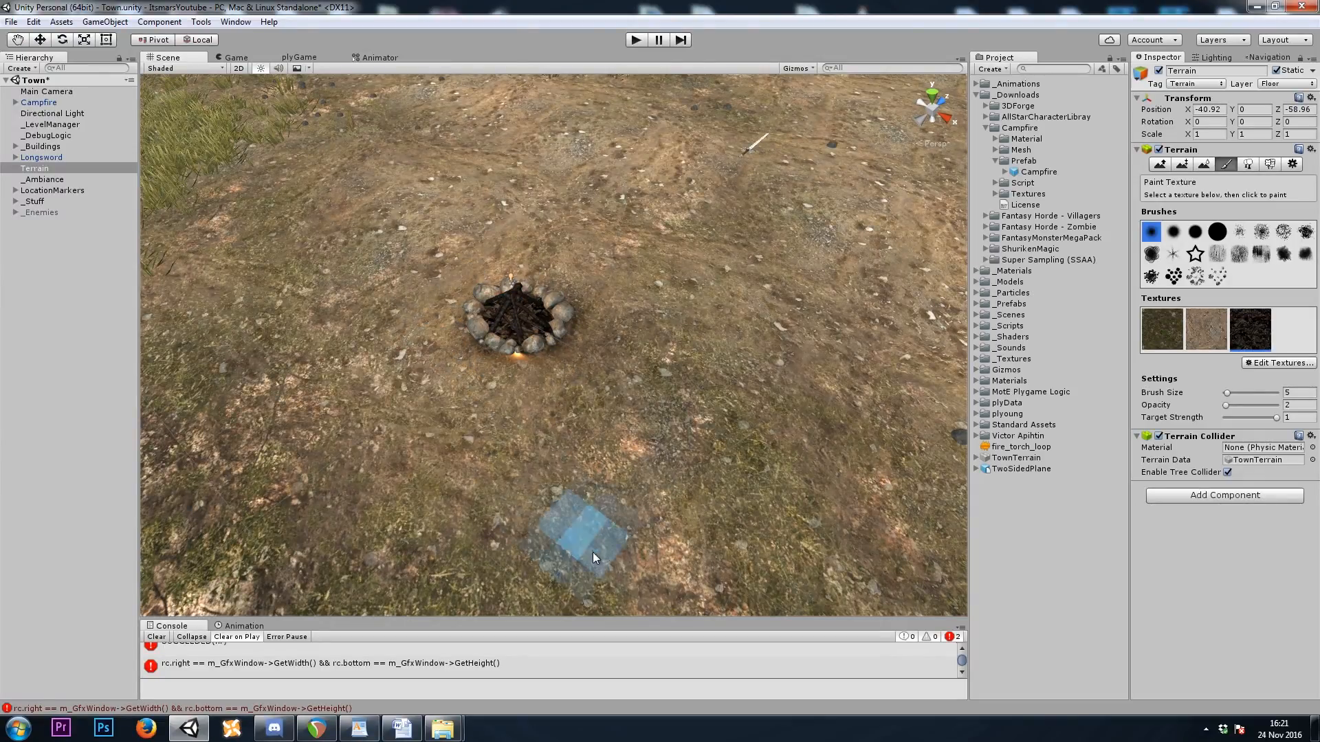
scroll(708, 212, up, 6)
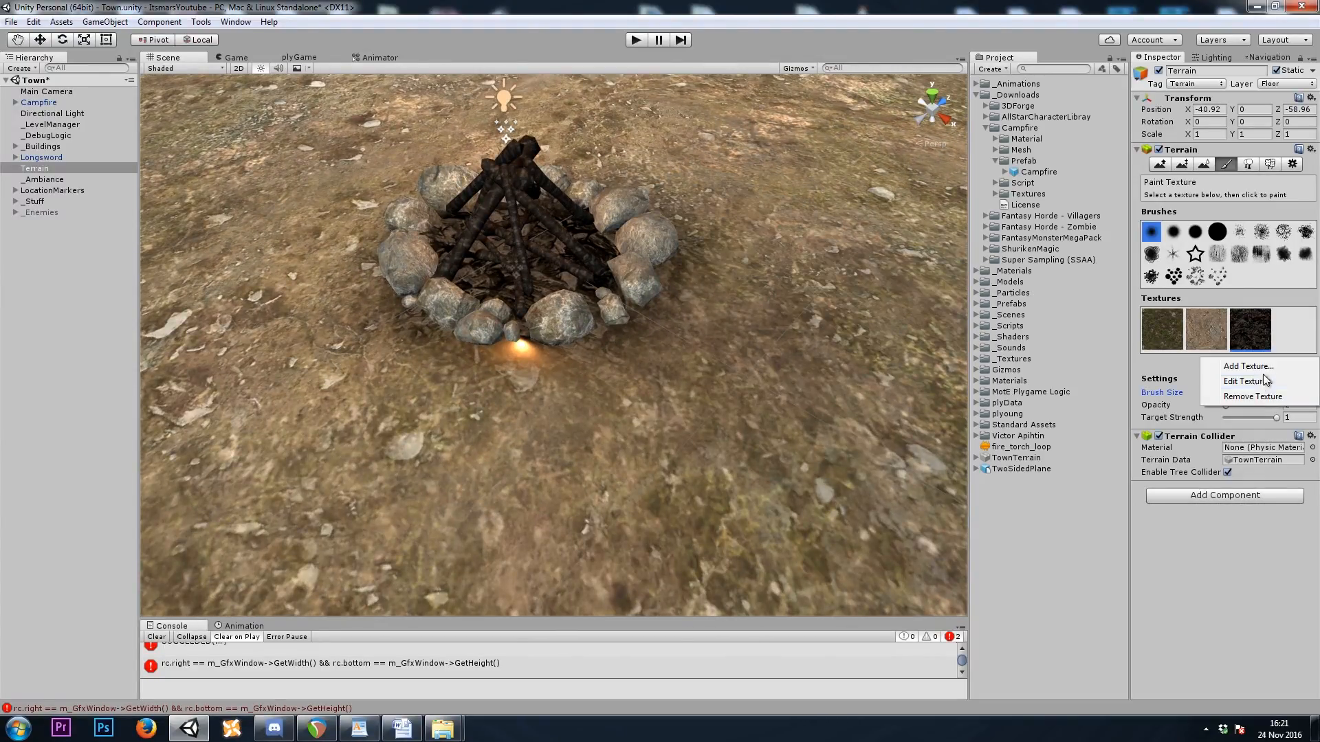
click(1262, 381)
scroll(768, 209, up, 4)
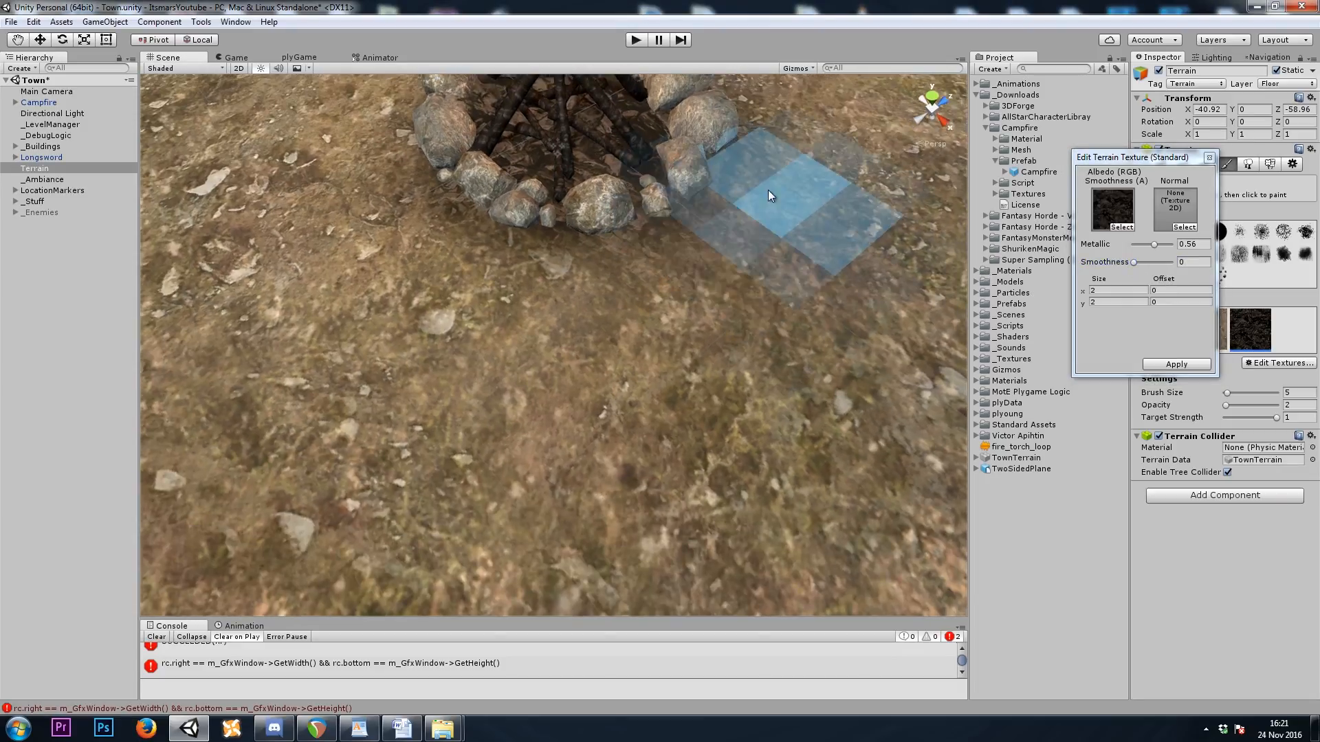
scroll(768, 208, down, 7)
right_drag(768, 208, 765, 182)
click(1209, 158)
Preview the campfire's Flame Particles effect in the scene
scroll(782, 241, down, 3)
right_drag(783, 241, 691, 185)
scroll(822, 250, up, 5)
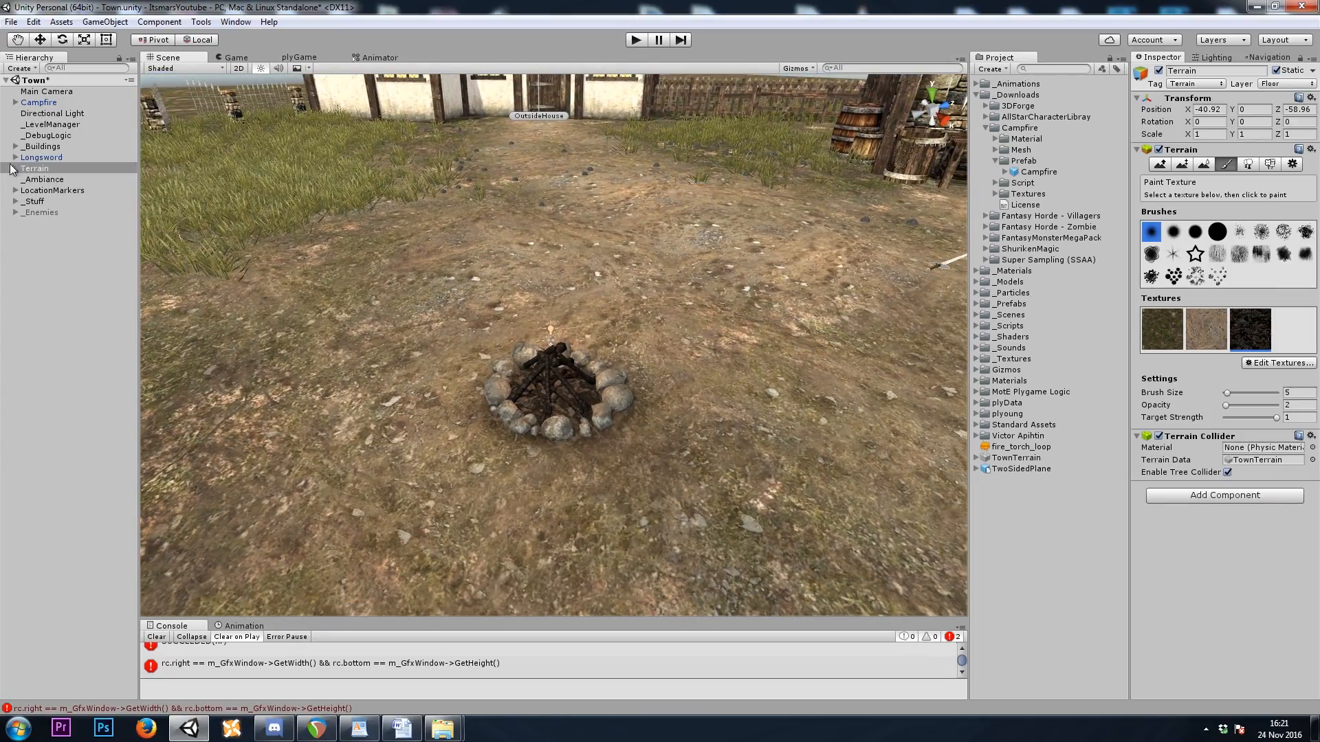
click(47, 146)
click(61, 124)
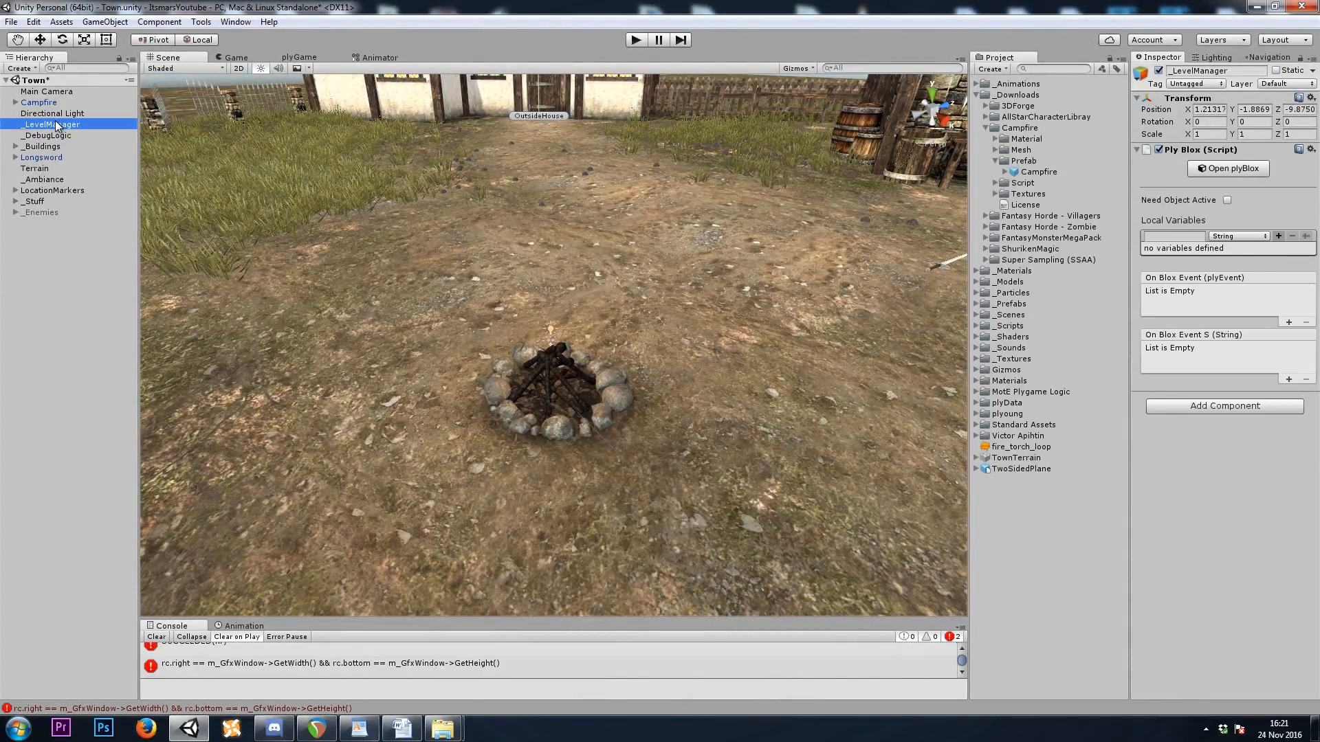
click(59, 104)
key(Right)
click(91, 112)
key(Down)
key(Down)
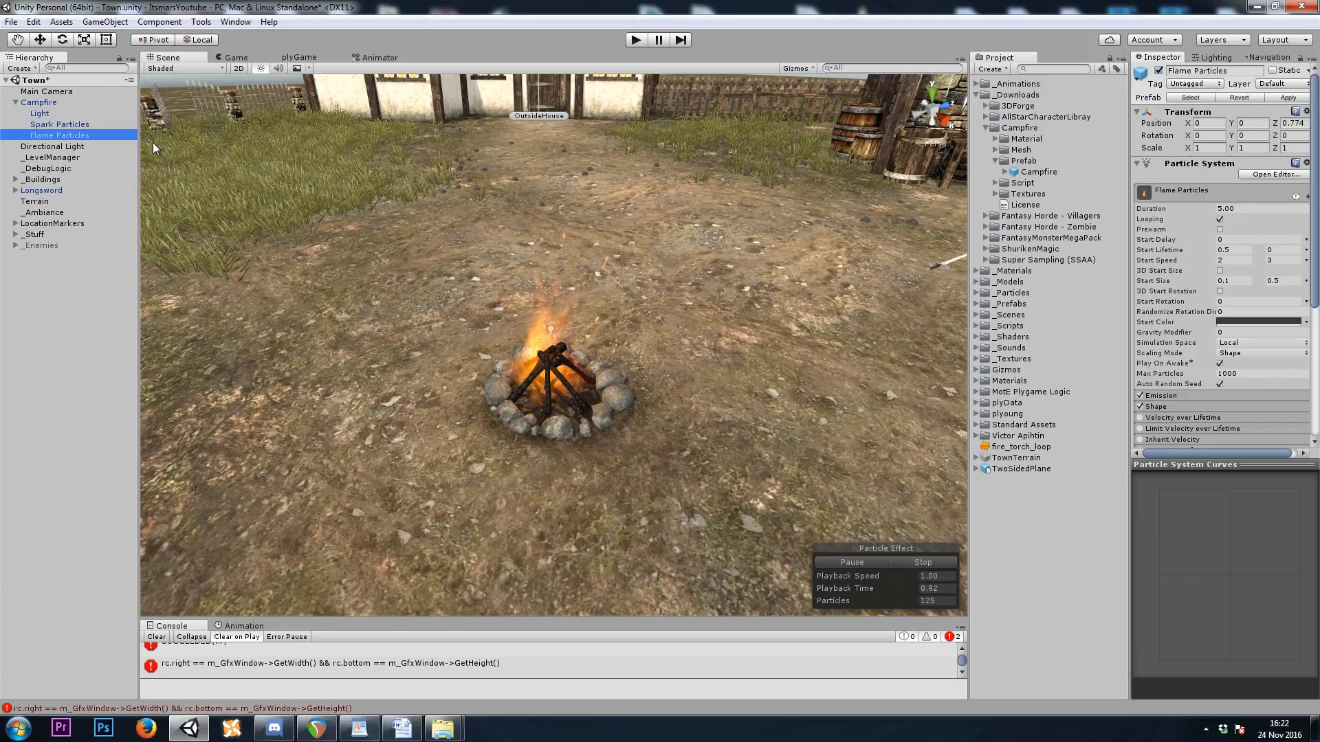
Add an Audio Source component to the parent Campfire object and clear the console
key(Up)
key(Up)
key(Up)
key(Left)
right_drag(697, 392, 661, 374)
key(s)
key(f)
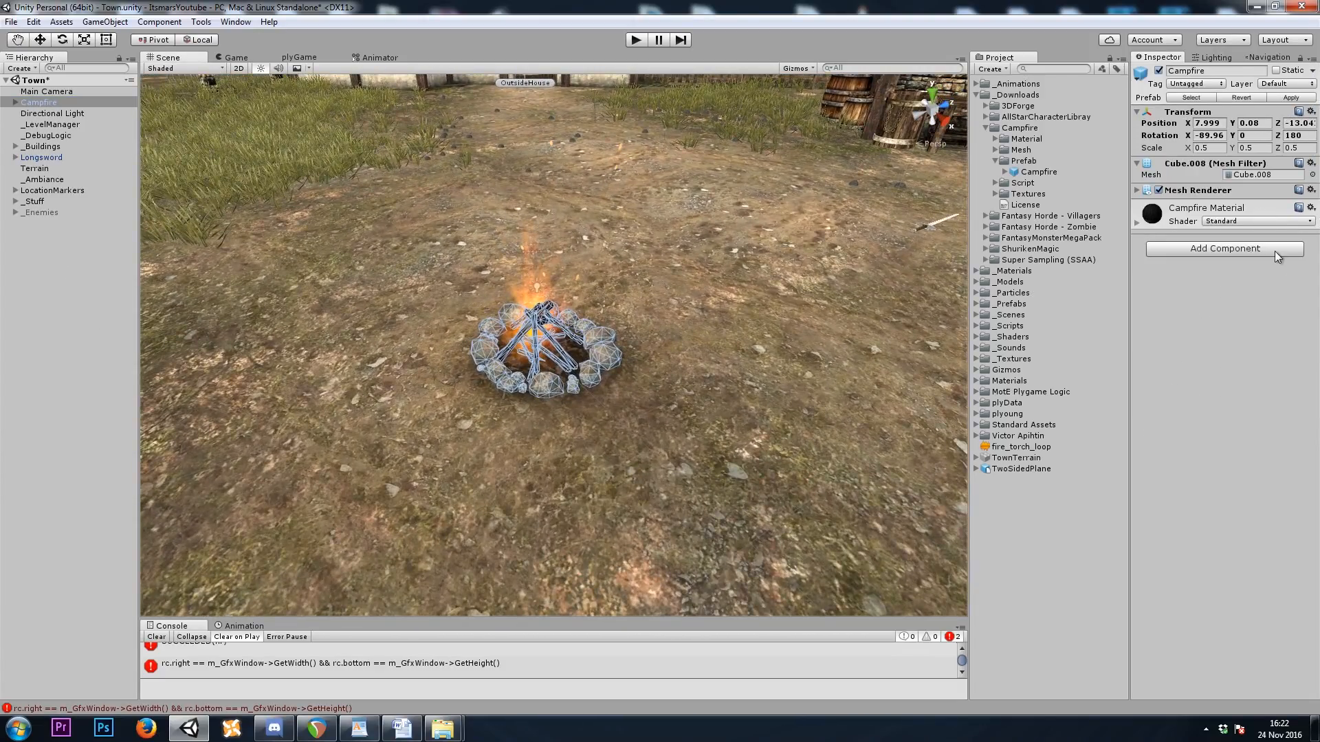
click(1182, 248)
click(1180, 374)
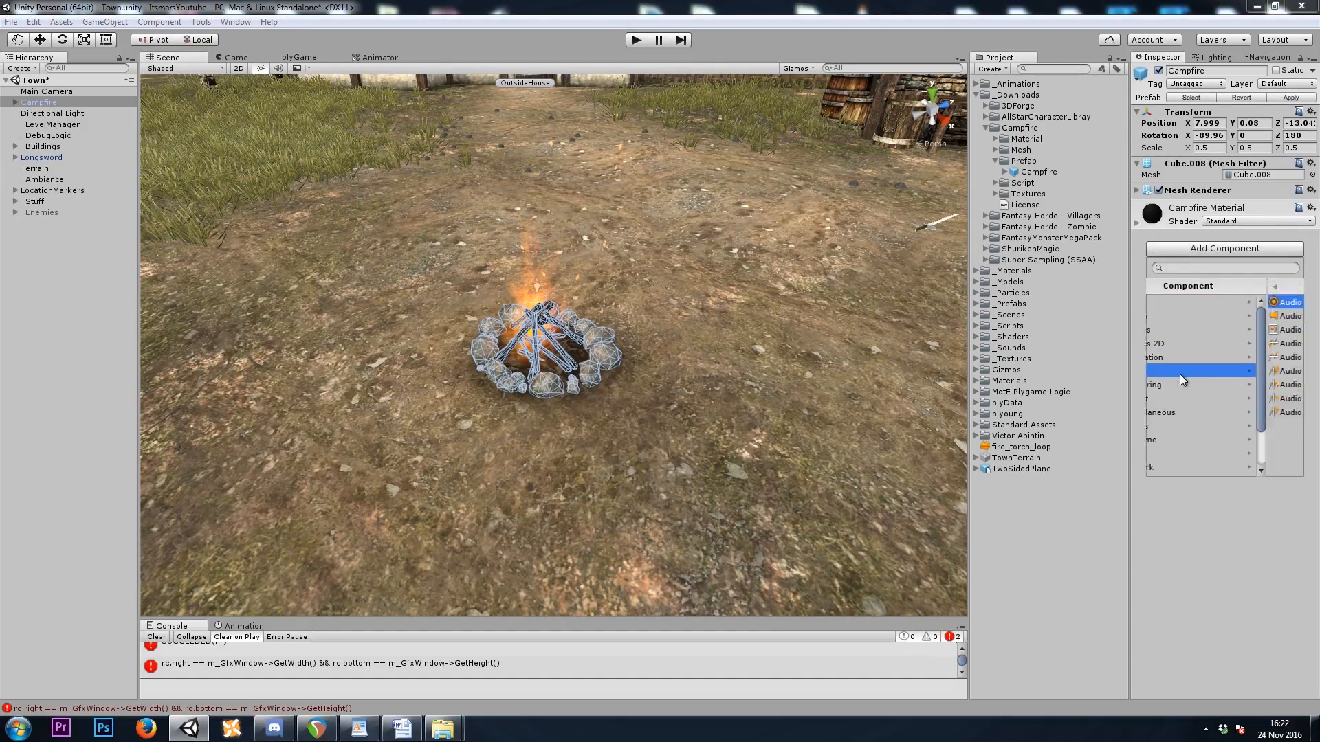
click(1183, 316)
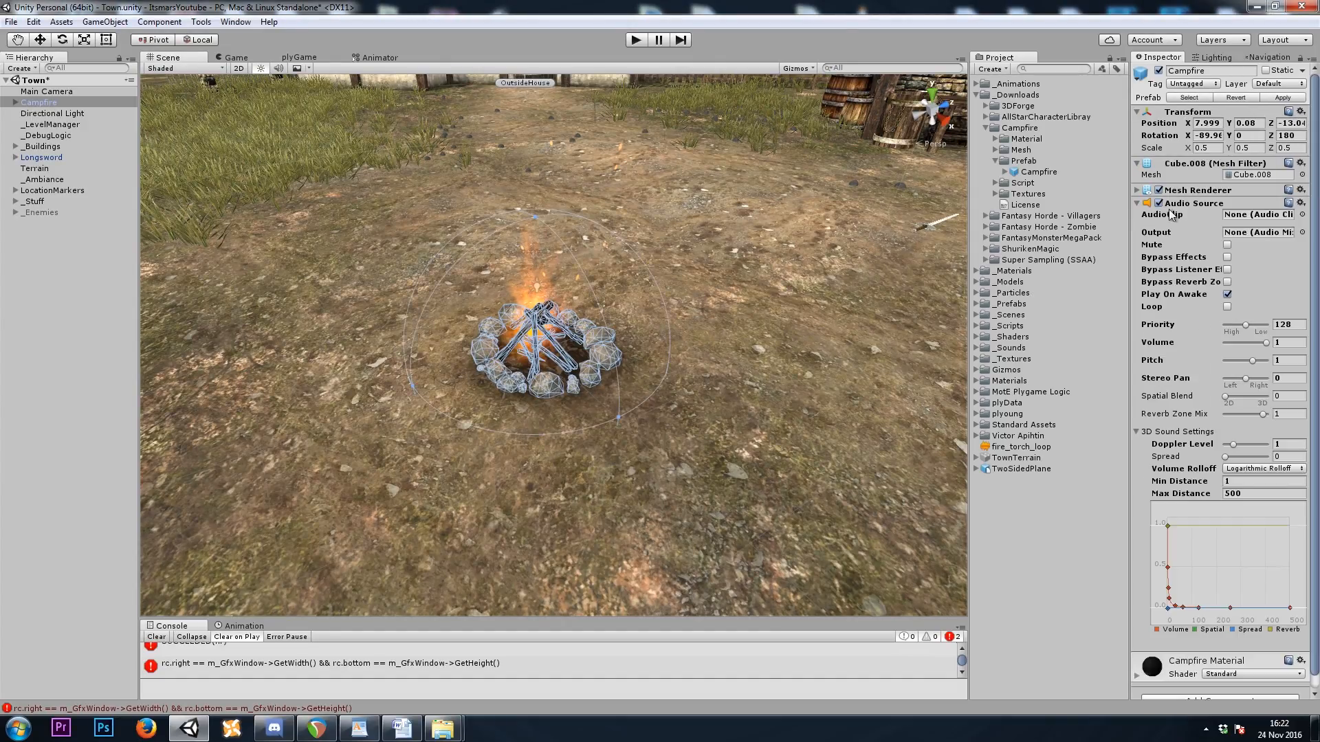
click(157, 636)
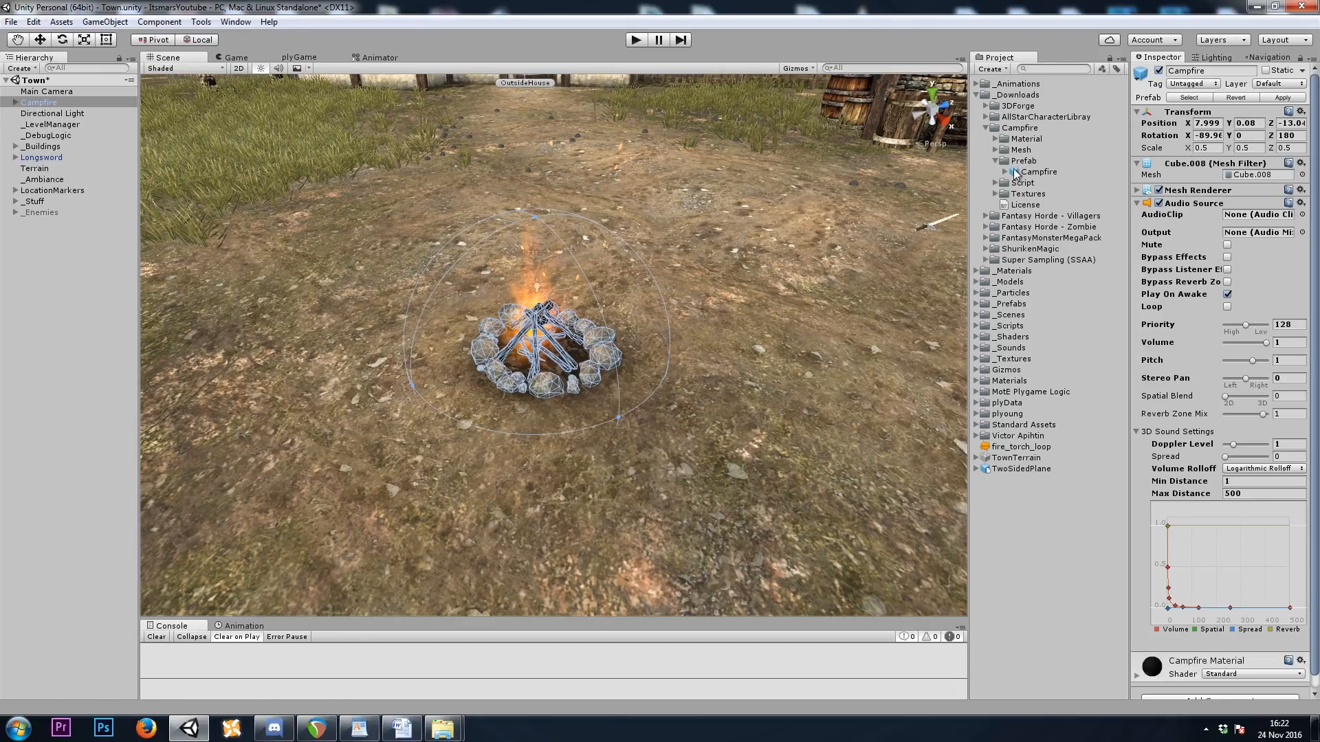
Assign fire_torch_loop as the campfire's looping audio clip and set its volume to 0.04
drag(1021, 447, 1258, 216)
click(1161, 309)
click(1287, 339)
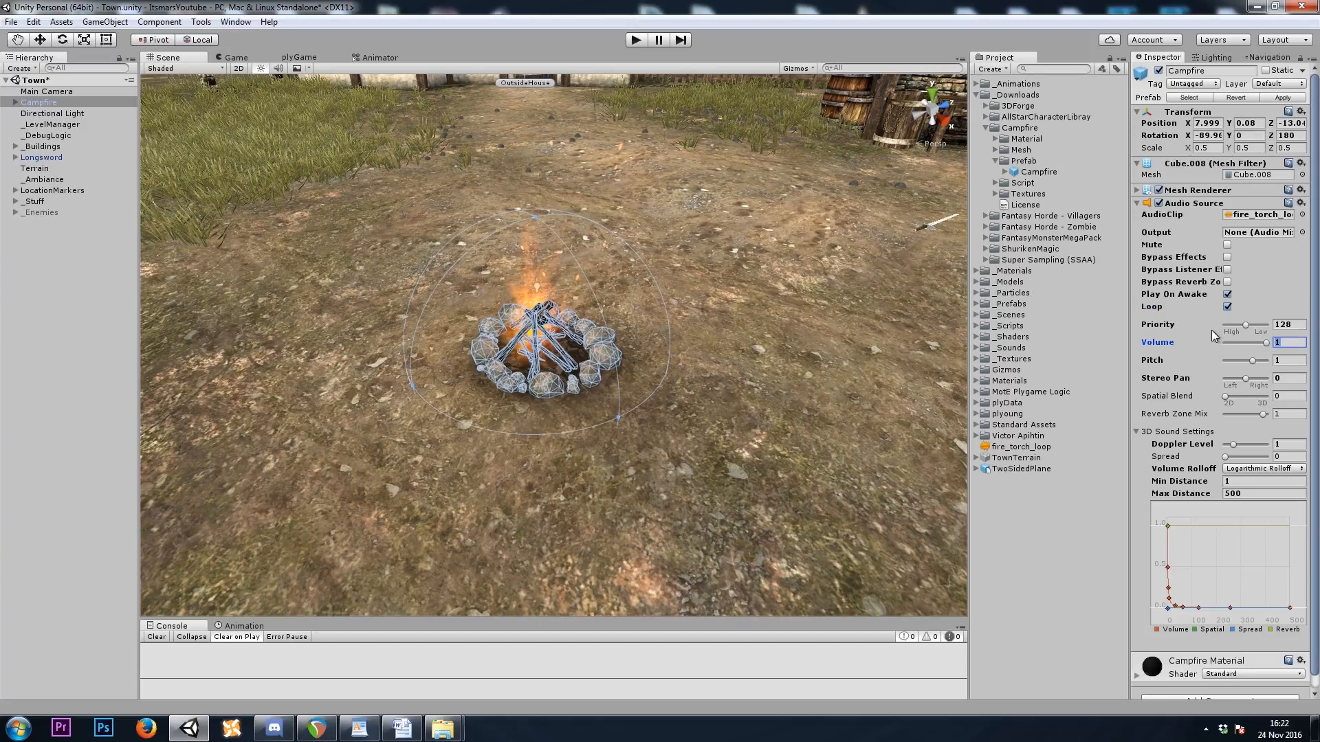
text(.04)
Make the campfire's sound fully 3D by setting Spatial Blend to 1, and collapse the 3D Sound Settings
click(1181, 396)
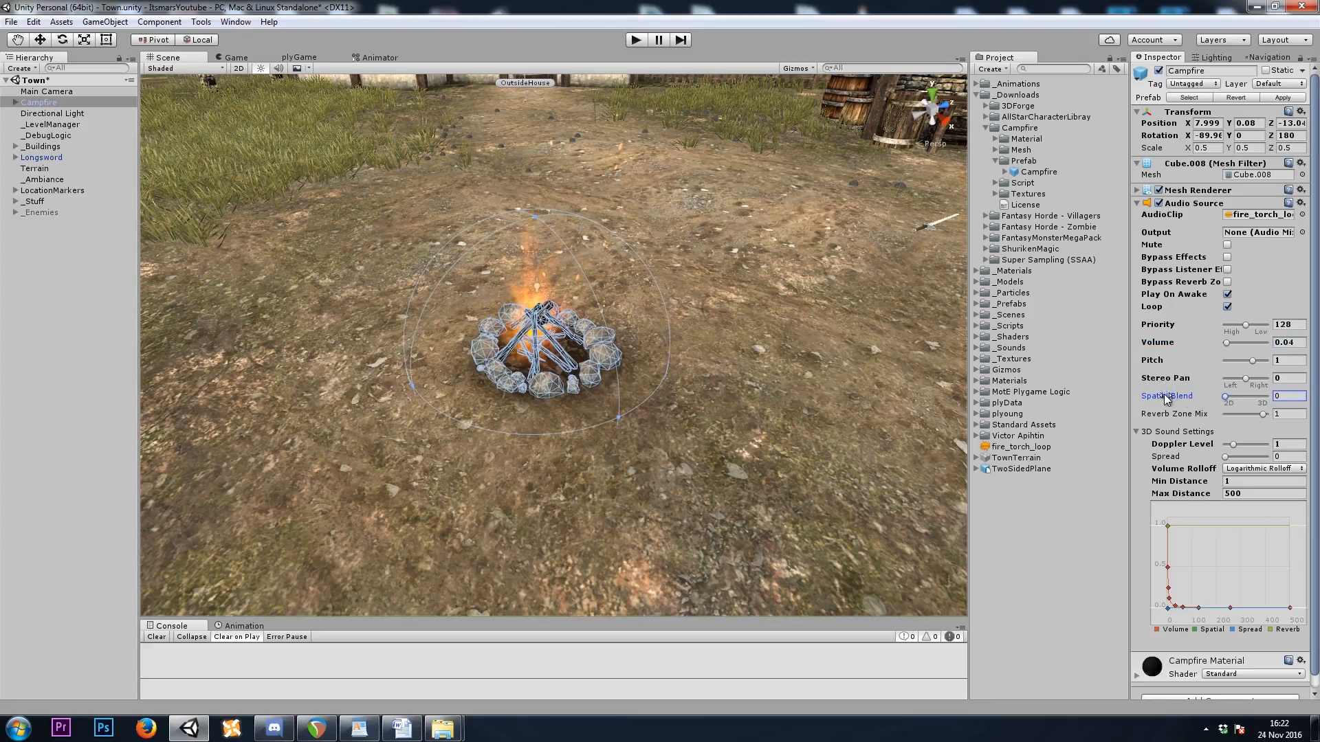
drag(1227, 399, 1269, 397)
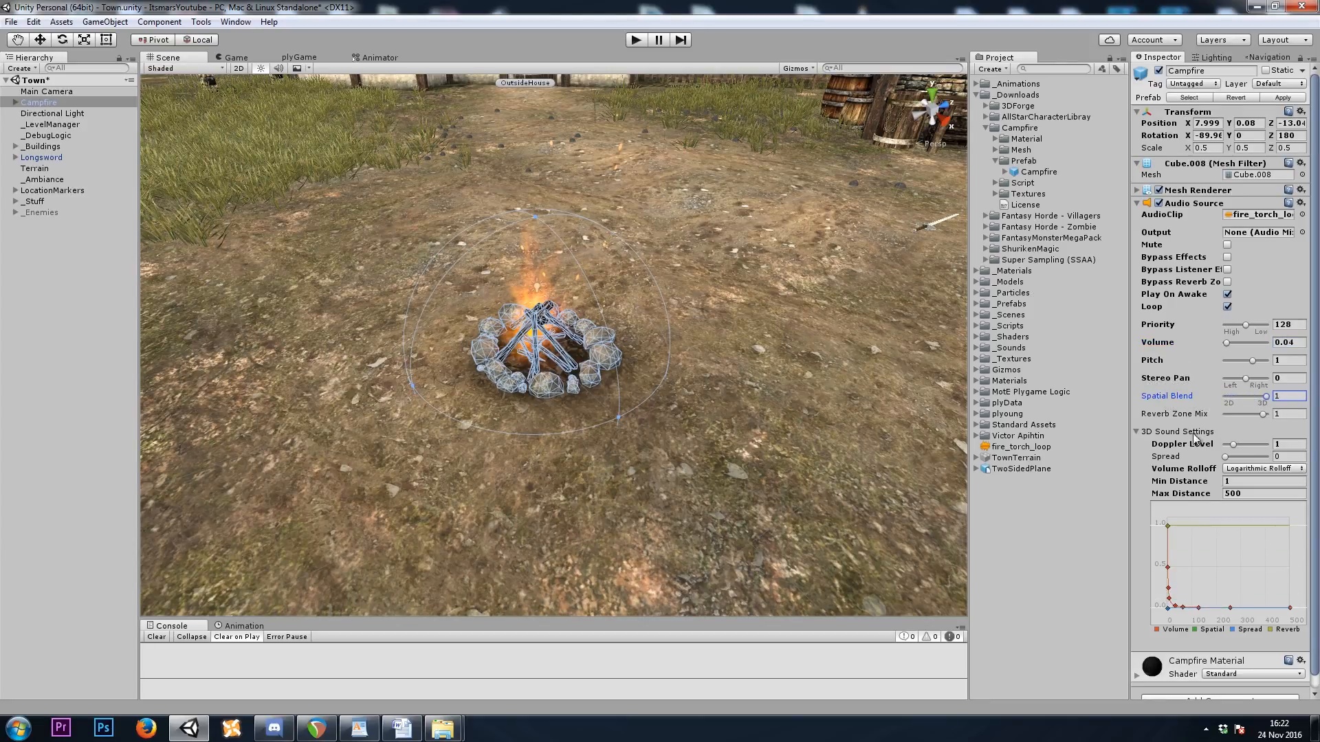
click(1137, 431)
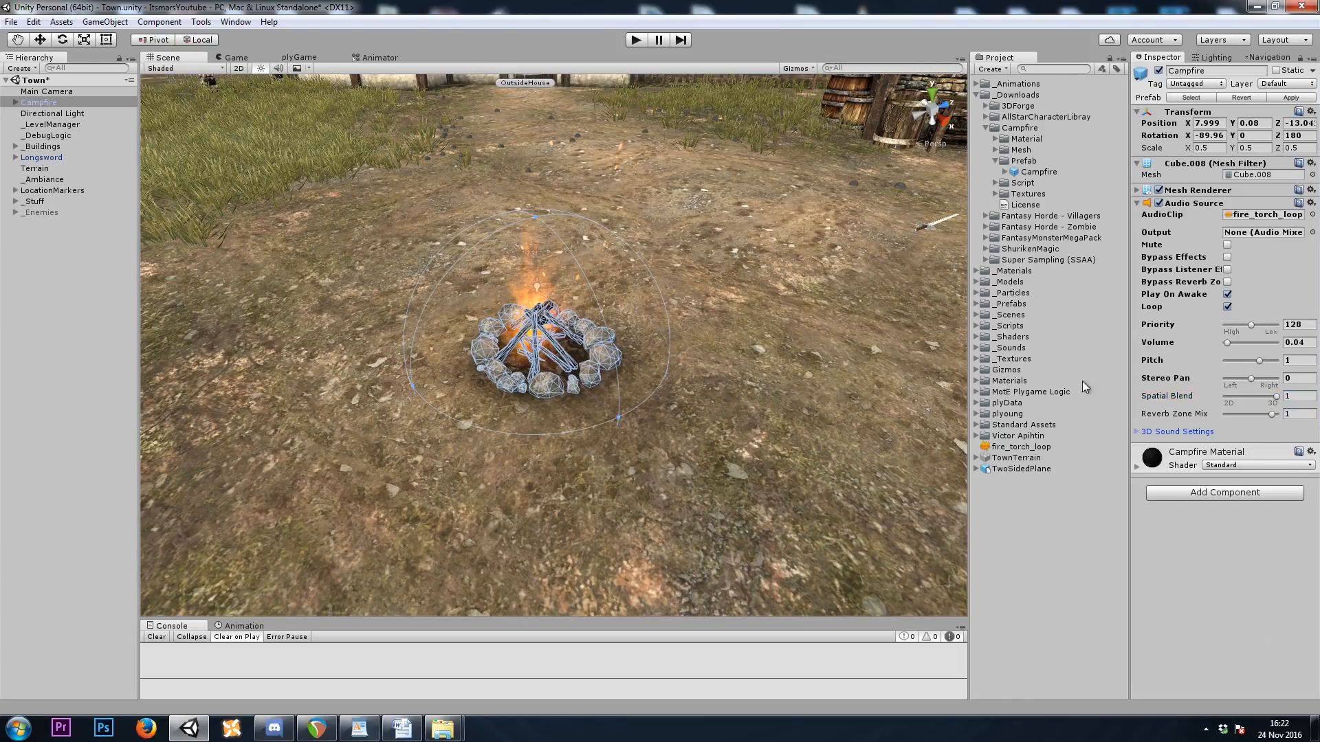
Play-test the town scene, moving the character toward and around the campfire to hear its sound, and stop the test
alt+scroll(613, 255, down, 5)
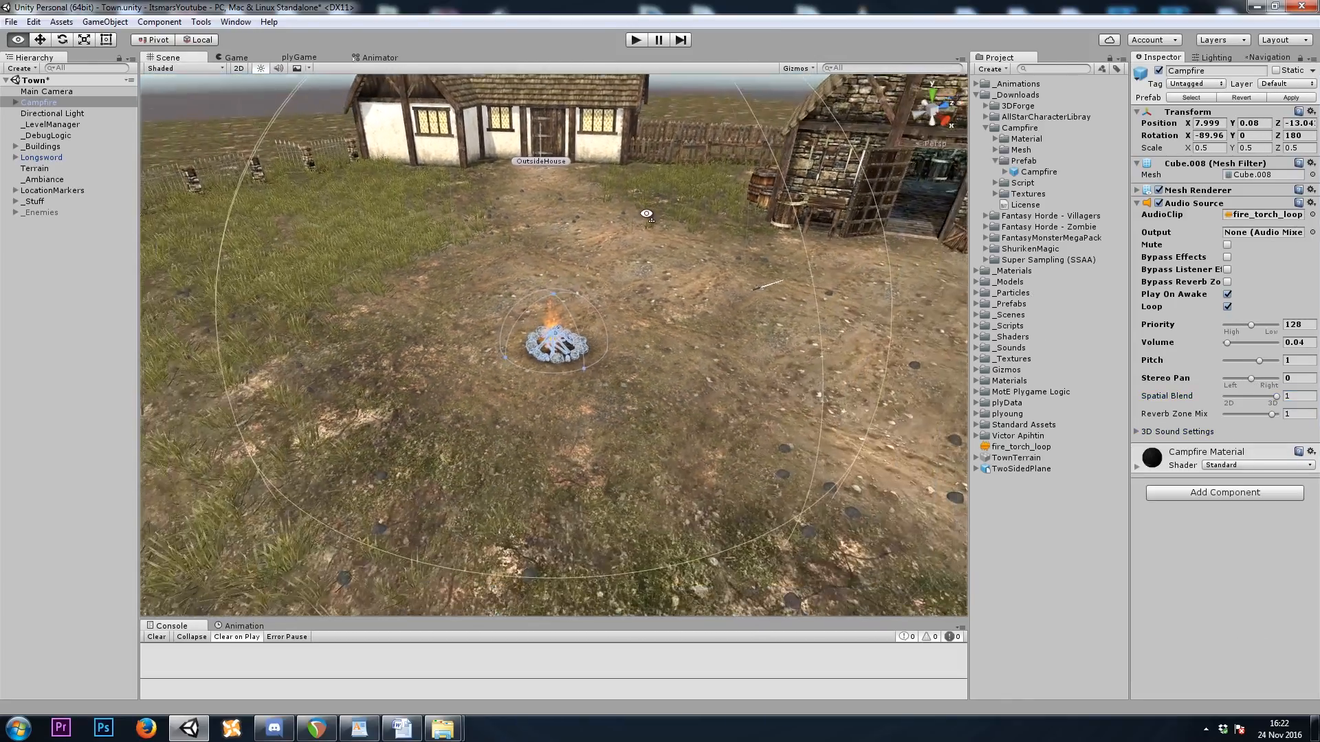
alt+drag(645, 218, 684, 108)
click(637, 41)
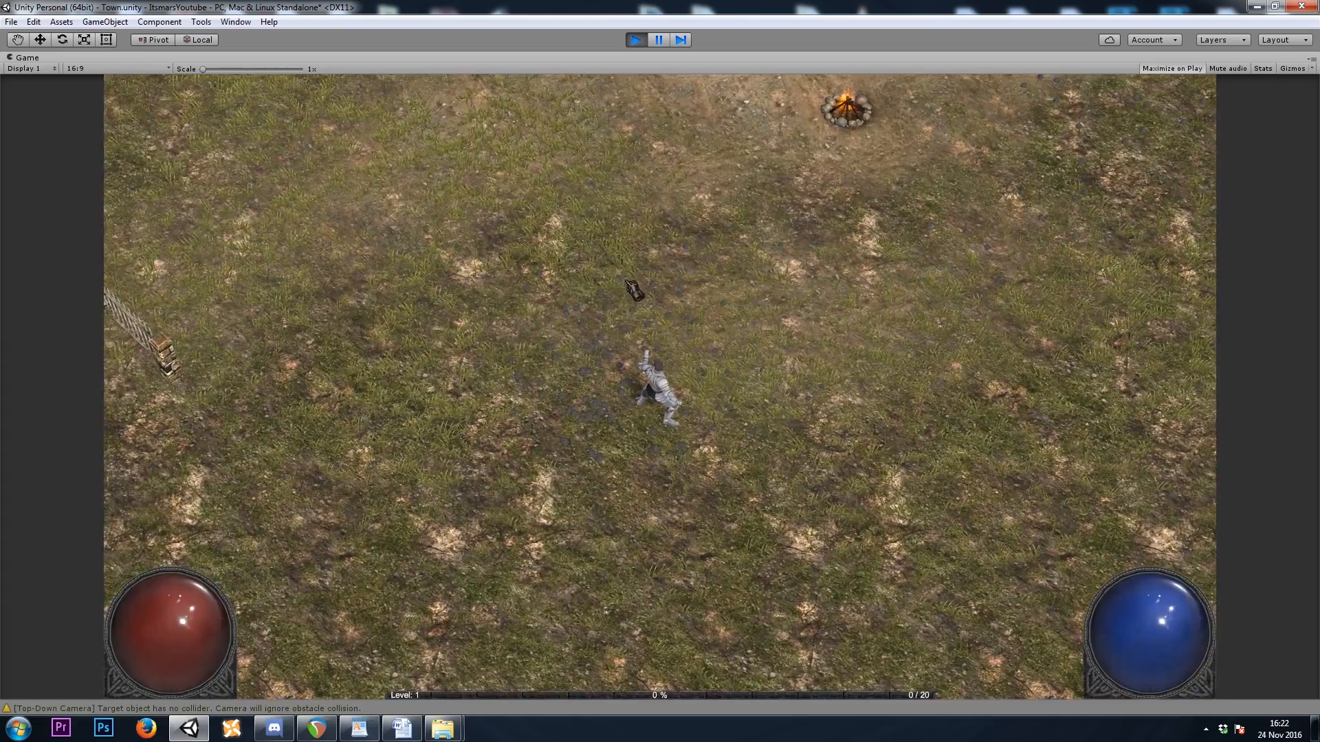
click(707, 312)
mouse_move(675, 320)
mouse_down()
mouse_move(760, 374)
mouse_move(667, 491)
mouse_up()
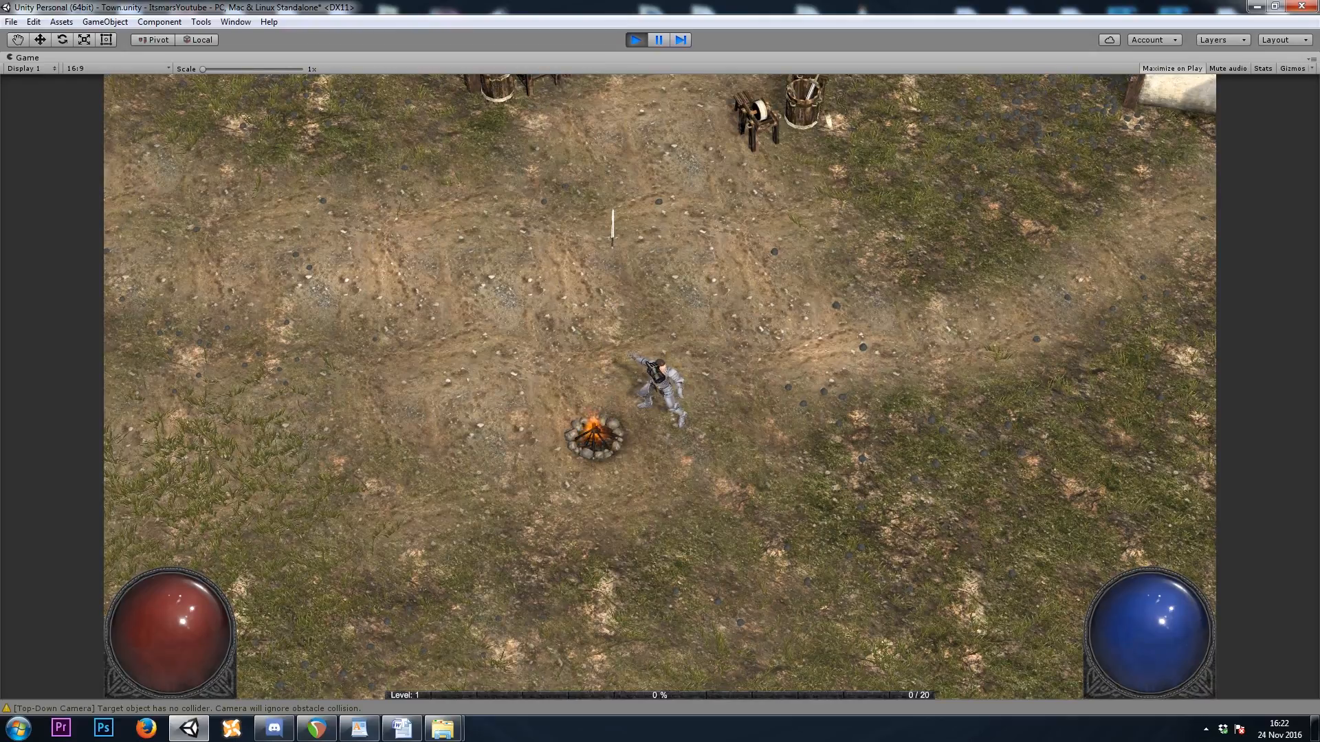
click(670, 474)
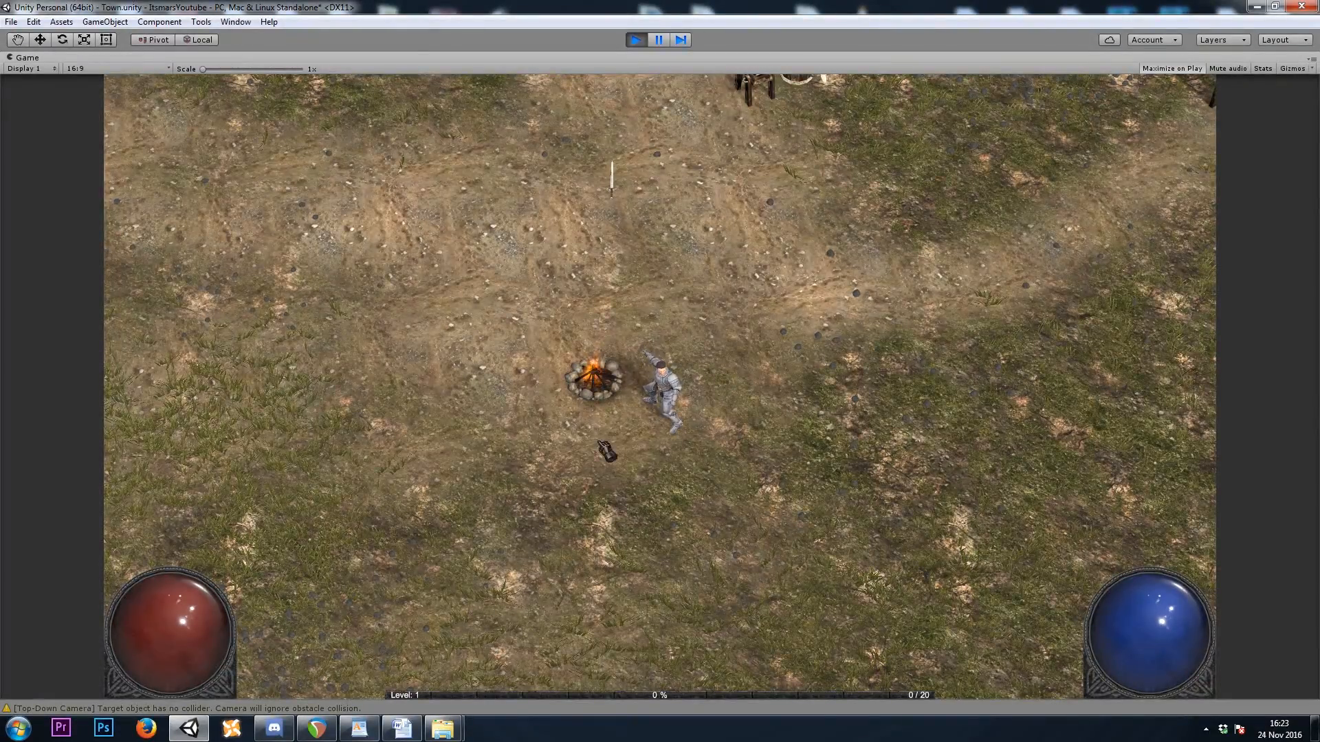
click(678, 307)
mouse_move(750, 453)
mouse_down()
mouse_move(707, 549)
mouse_move(611, 546)
mouse_move(522, 450)
mouse_move(748, 354)
mouse_move(395, 463)
mouse_move(733, 551)
mouse_move(827, 407)
mouse_move(483, 301)
mouse_move(834, 456)
mouse_move(609, 525)
mouse_move(674, 344)
mouse_move(761, 438)
mouse_move(624, 463)
mouse_move(674, 413)
mouse_up()
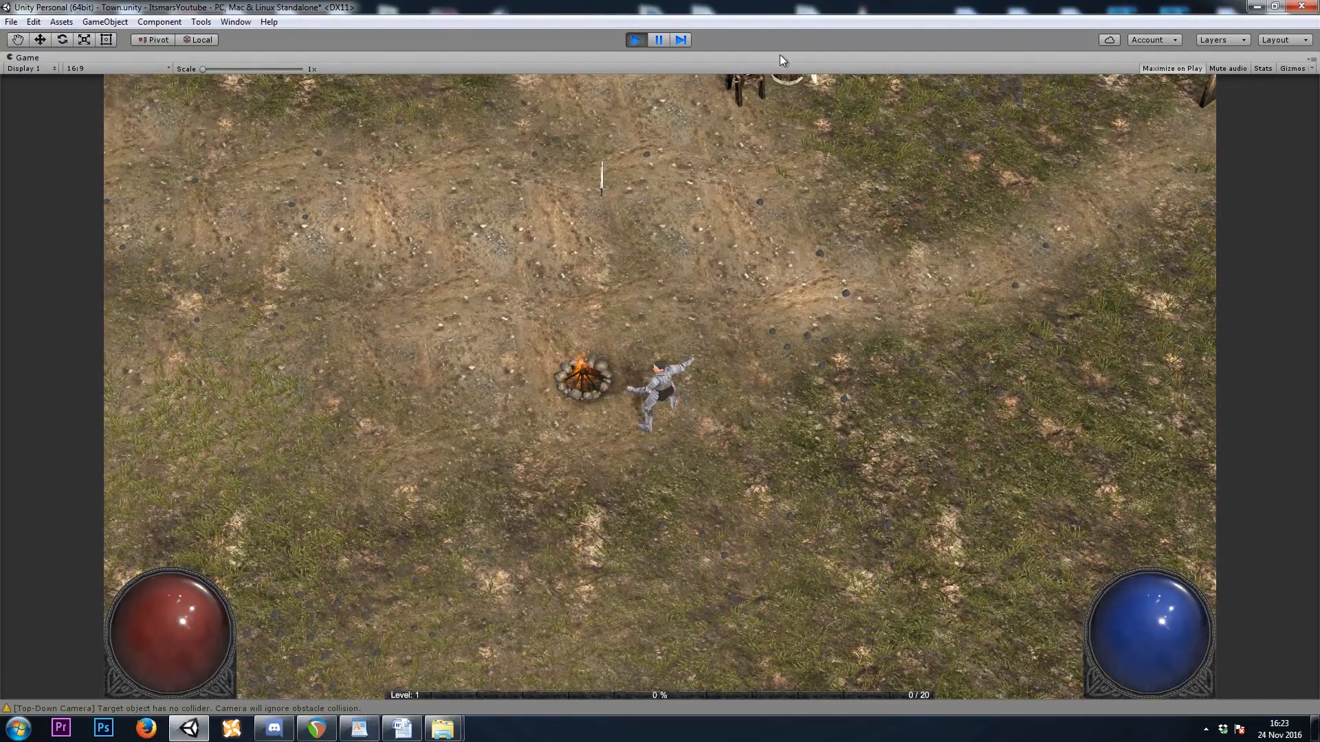
click(638, 40)
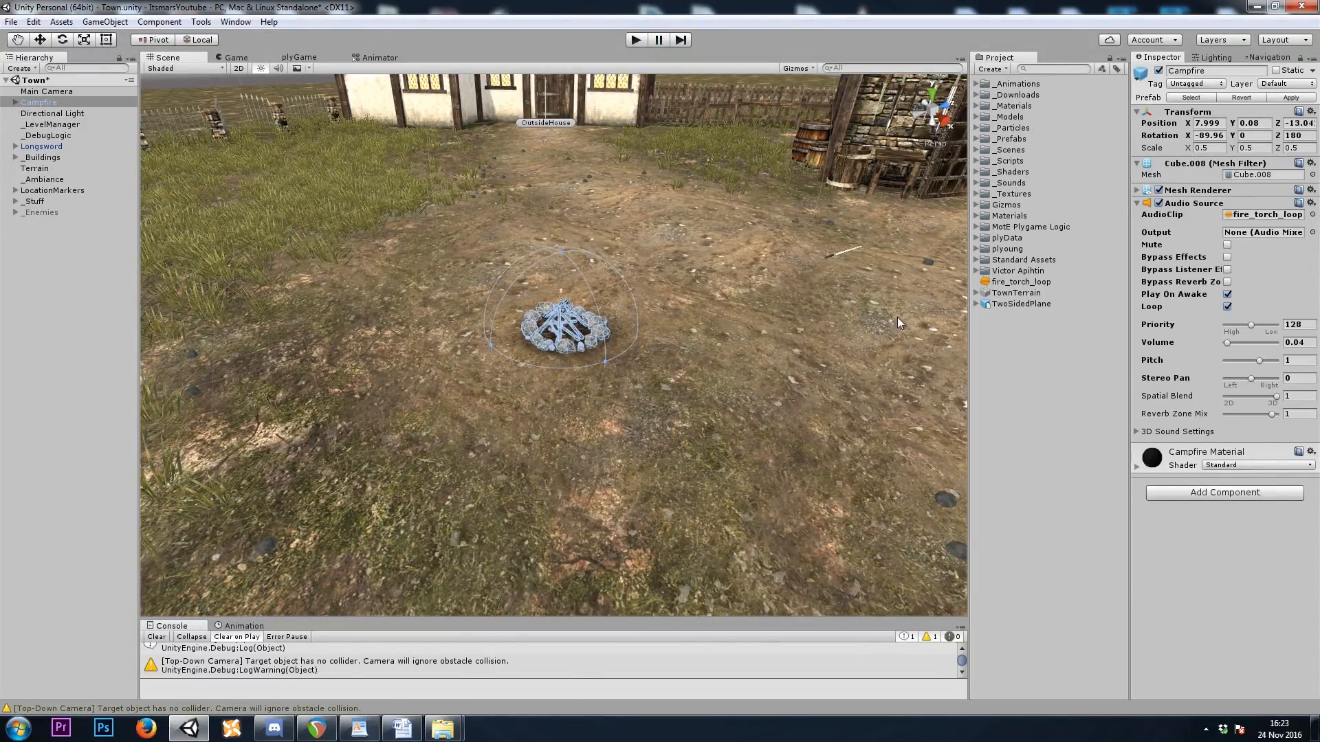
Set the Spread in the campfire's 3D Sound Settings to 180
click(1141, 433)
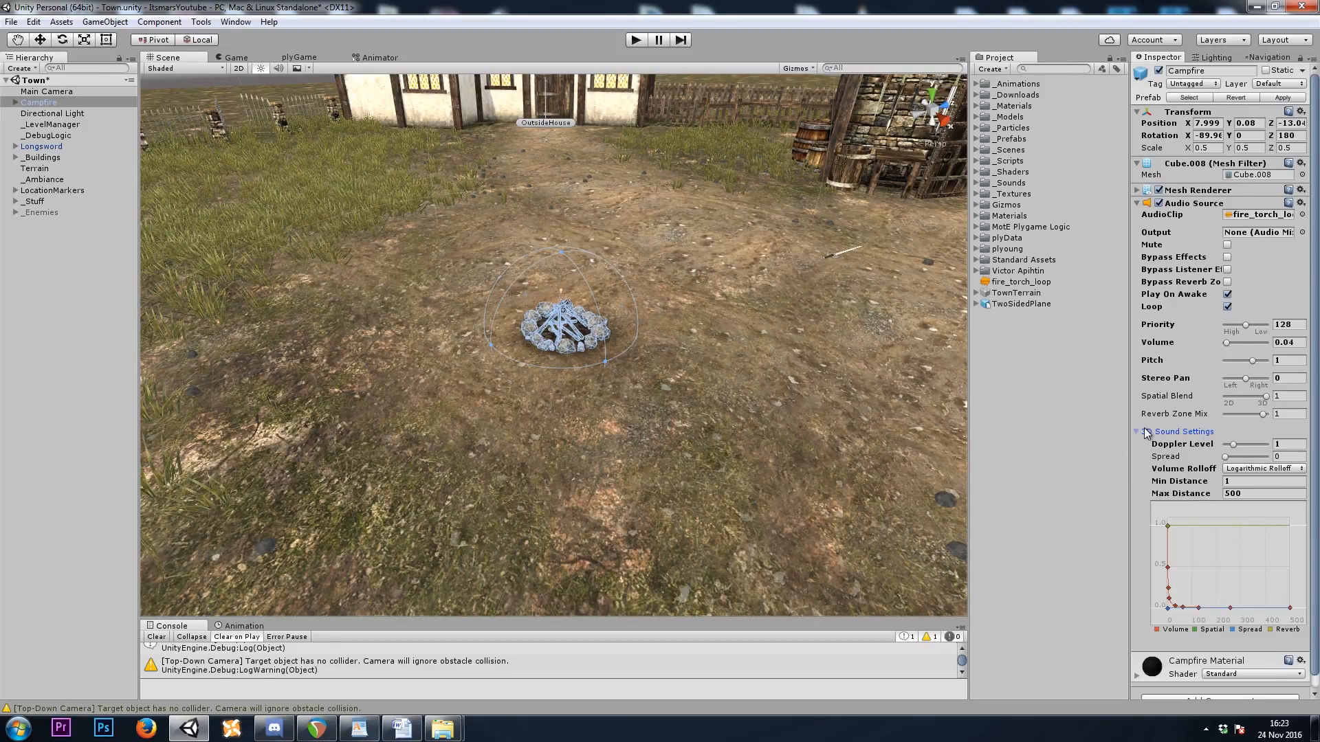
click(1182, 459)
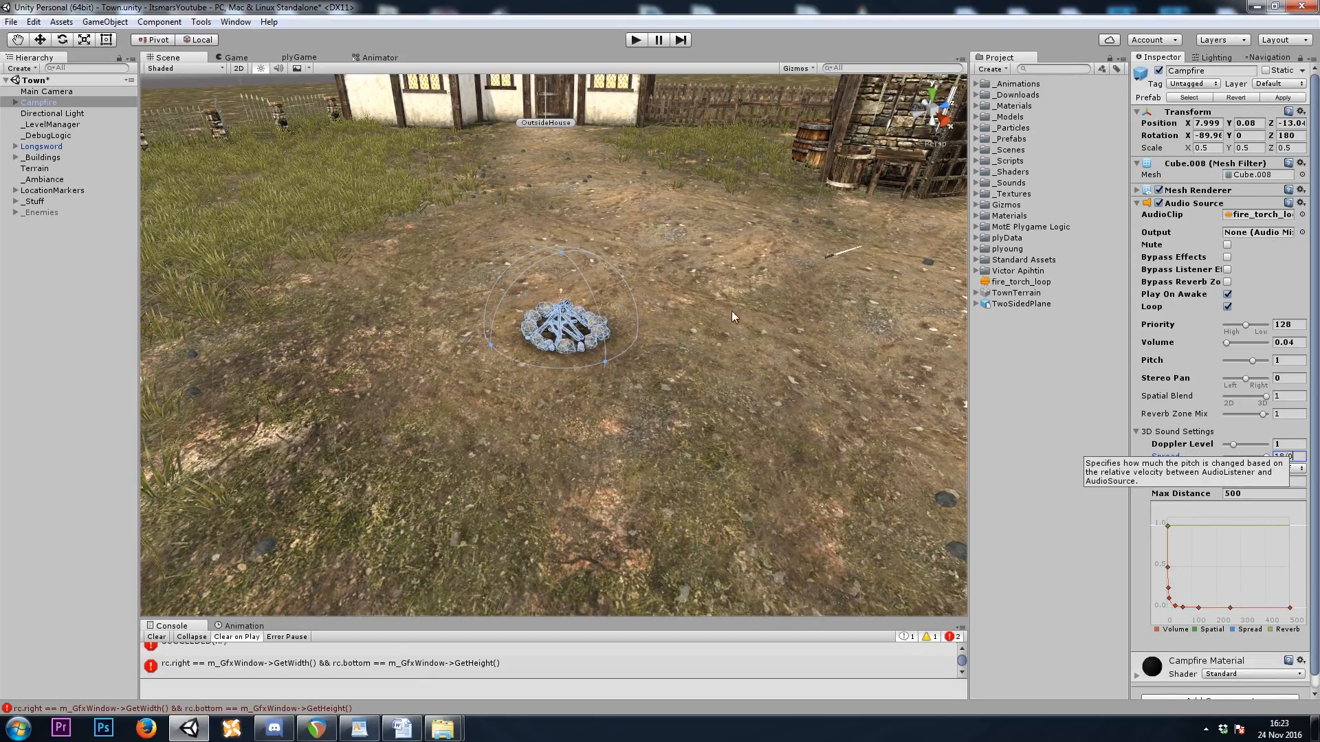
right_drag(757, 261, 681, 301)
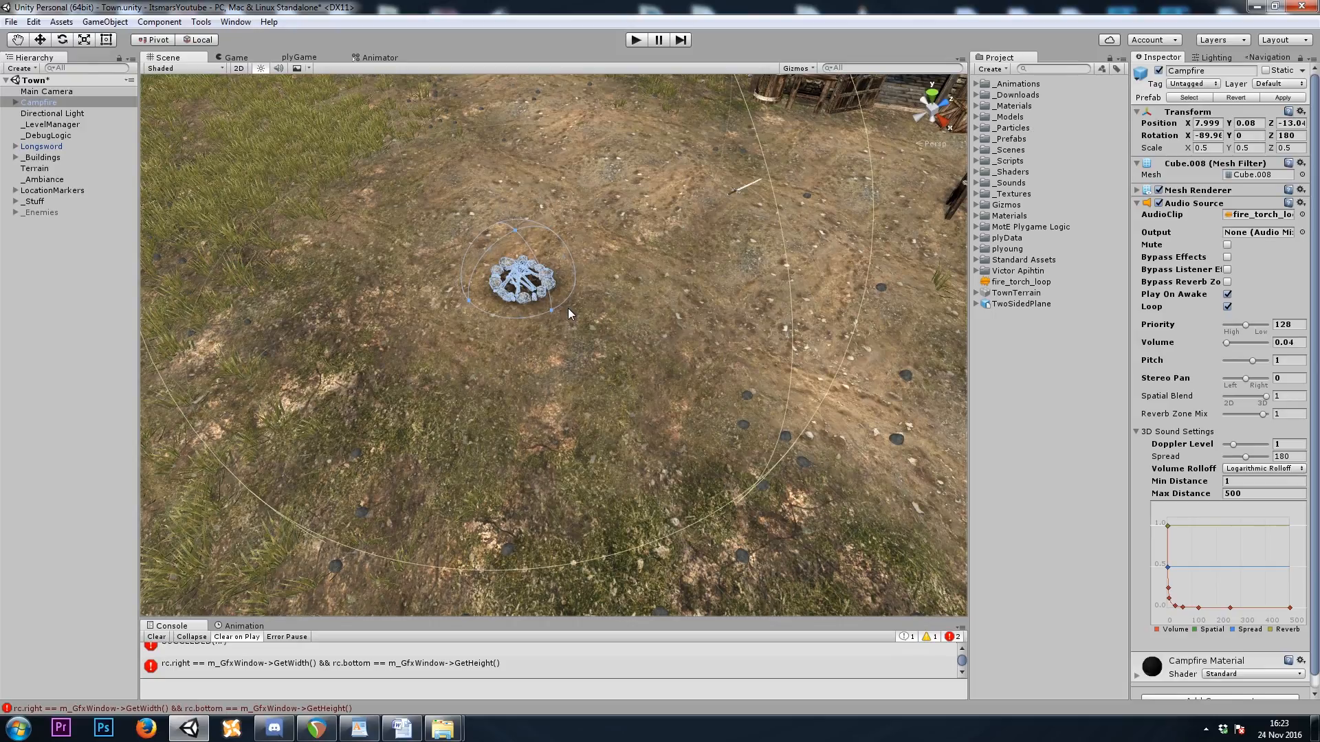
right_drag(564, 330, 774, 227)
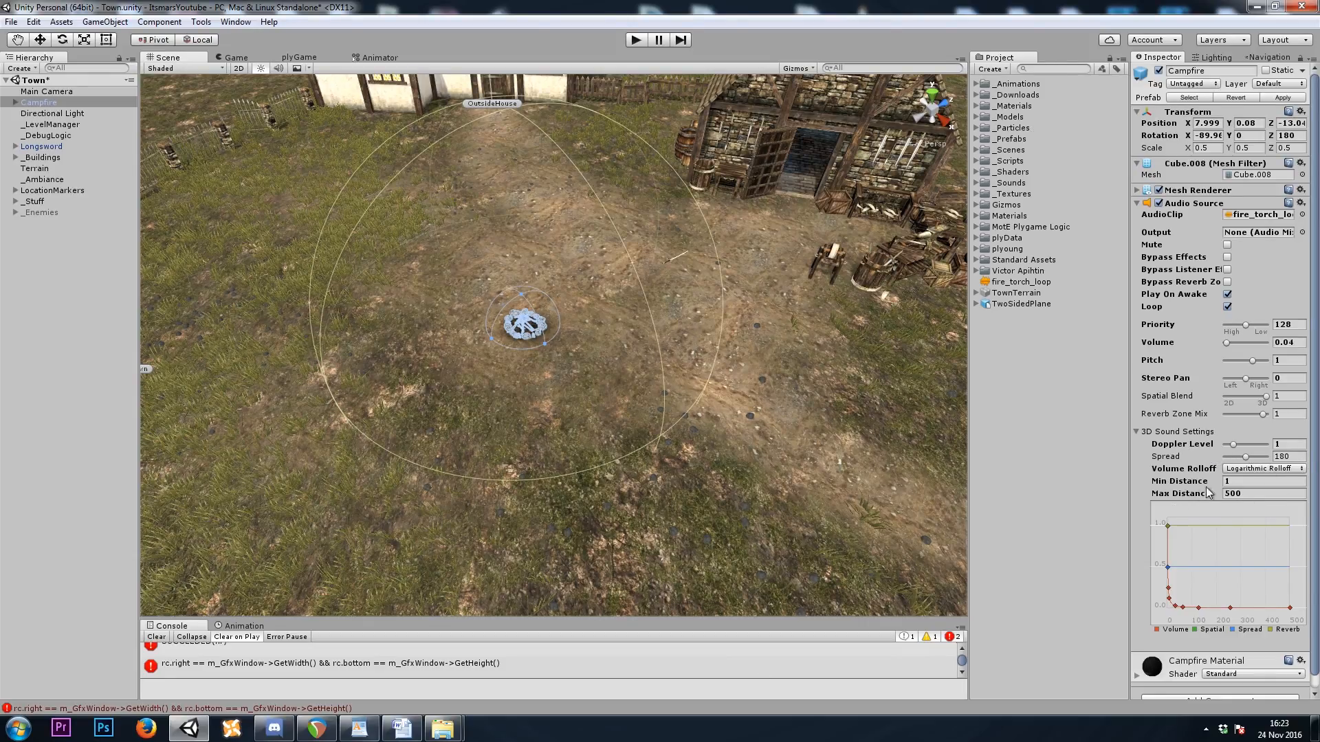
Switch the campfire sound's Volume Rolloff to Linear Rolloff and set its Max Distance to 10
click(1257, 469)
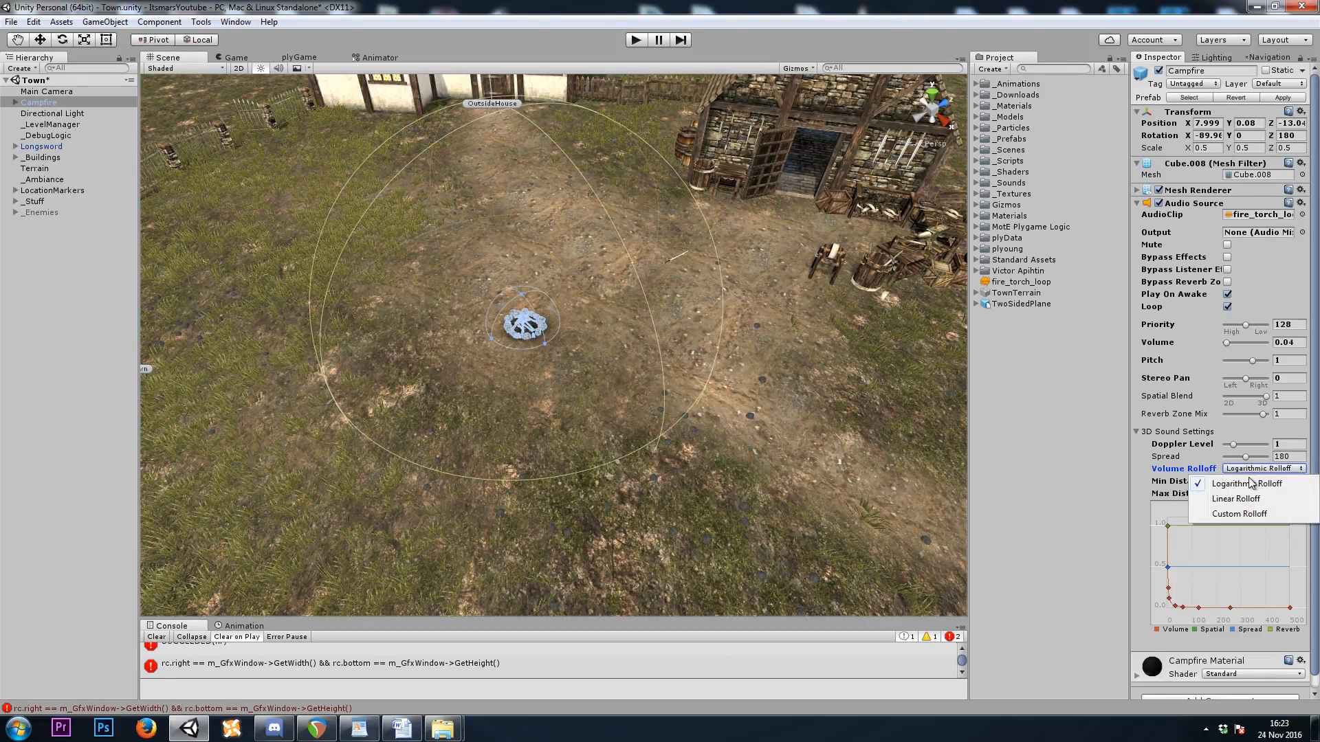
click(1246, 500)
click(1265, 494)
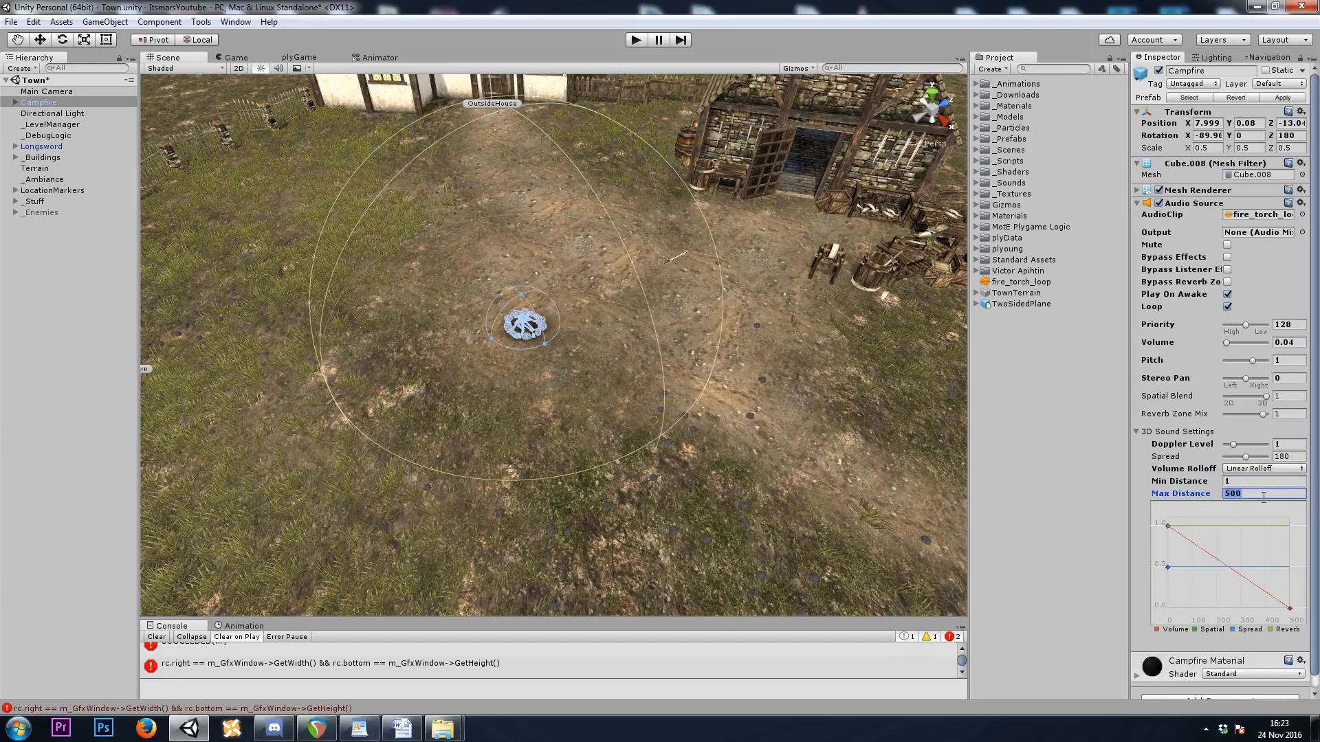
text(10)
Enlarge the campfire sound's Min Distance to about 1.27 in the scene and reduce its Max Distance to 7.34
mouse_move(748, 468)
right_down()
mouse_move(731, 433)
mouse_move(726, 463)
right_up()
key(w)
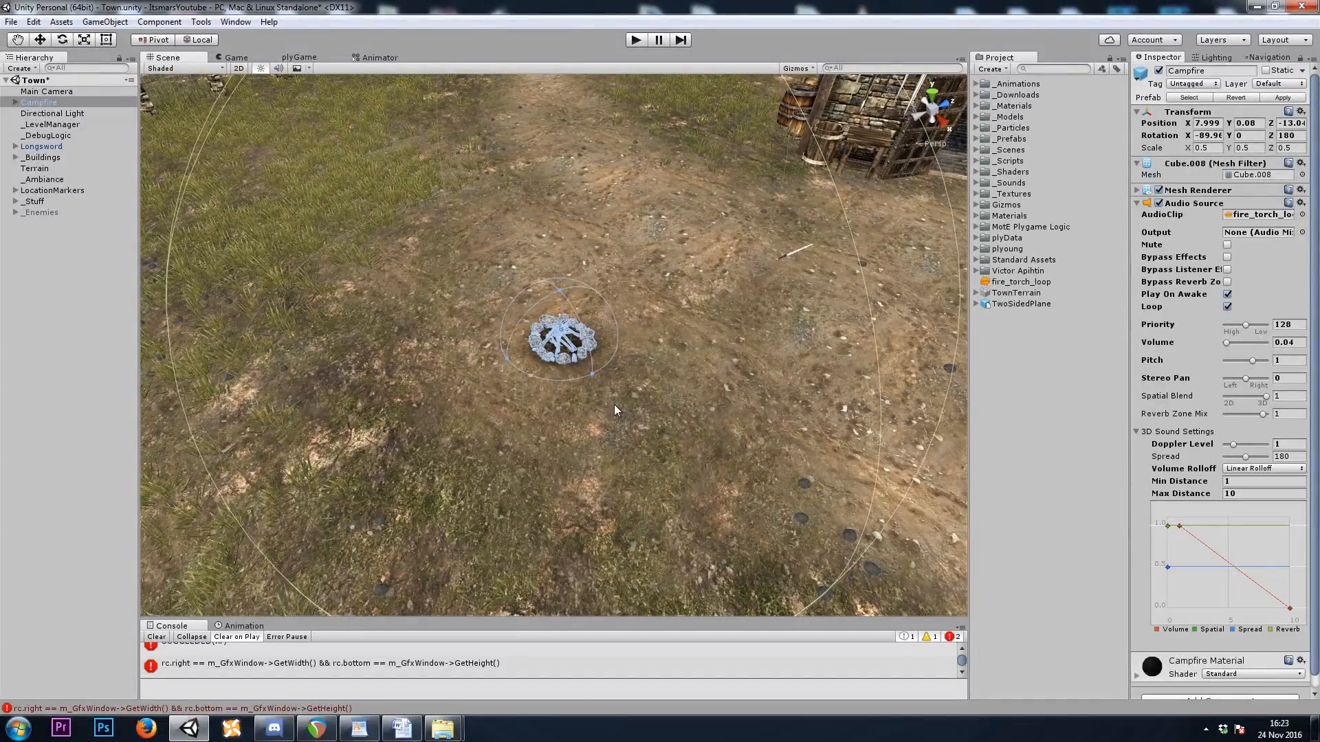
key(w)
right_drag(664, 406, 645, 368)
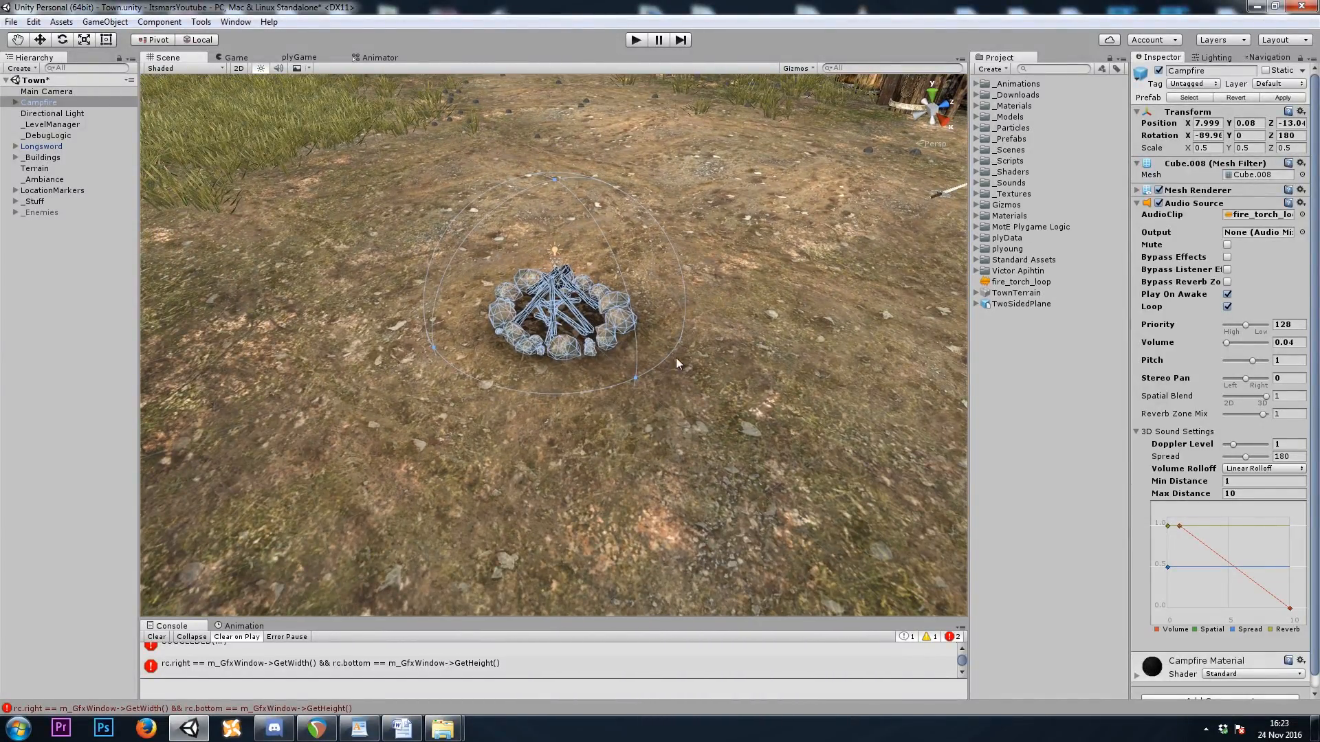
drag(641, 382, 658, 396)
right_drag(659, 396, 545, 352)
key(s)
right_drag(761, 353, 692, 375)
key(w)
drag(1193, 493, 1132, 493)
Adjust the outer range of the campfire's sound in the scene to a Max Distance of about 7.63
right_drag(728, 411, 529, 380)
key(s)
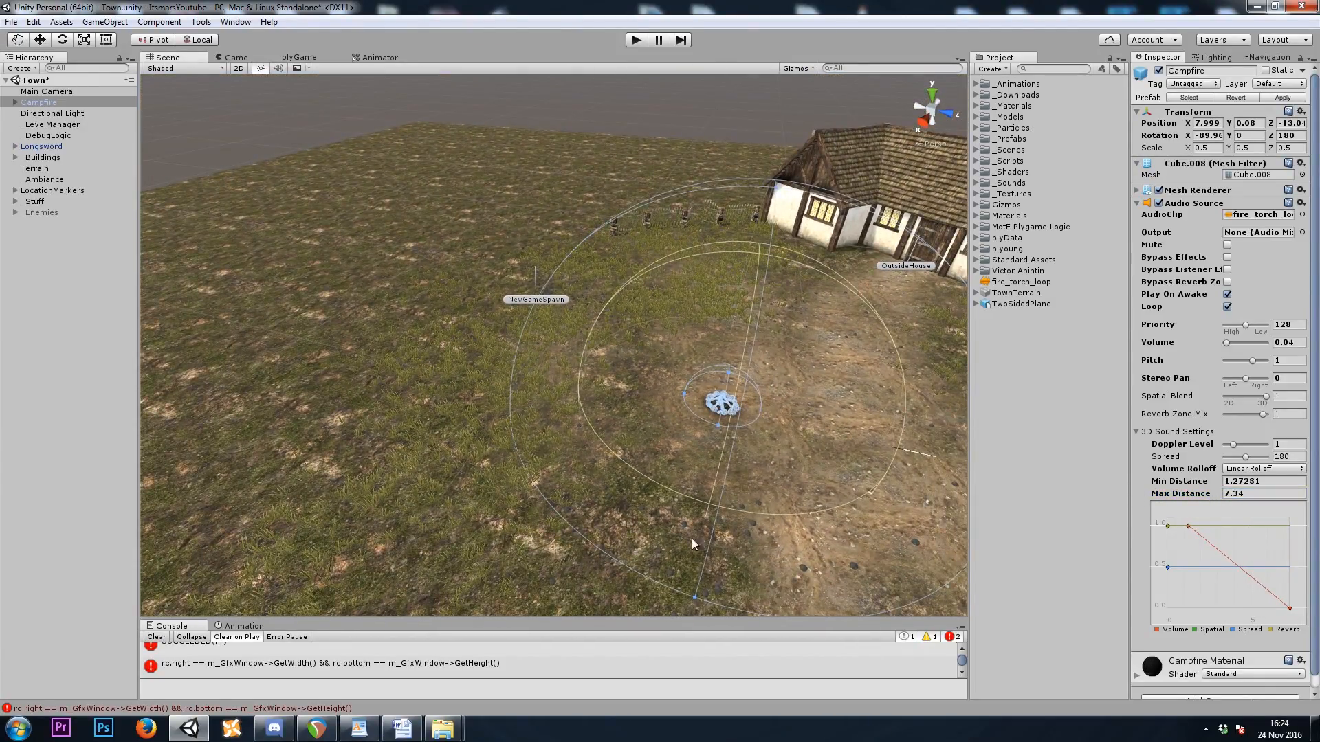
mouse_move(694, 607)
mouse_down()
mouse_move(671, 633)
mouse_move(703, 591)
mouse_move(675, 624)
mouse_move(680, 608)
mouse_up()
right_drag(681, 608, 495, 337)
click(1197, 495)
right_drag(600, 330, 536, 352)
key(f)
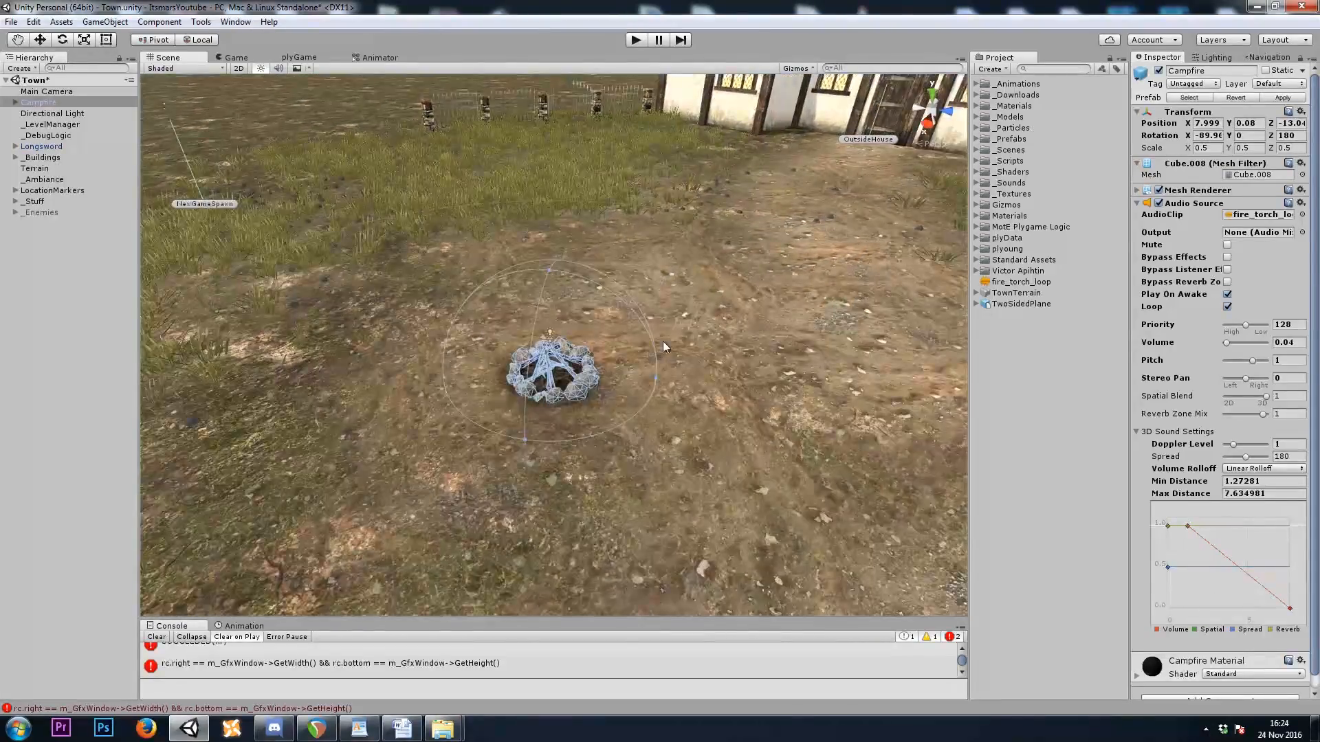
Shrink the inner range of the campfire's sound in the scene to a Min Distance of about 1.19
drag(523, 443, 527, 434)
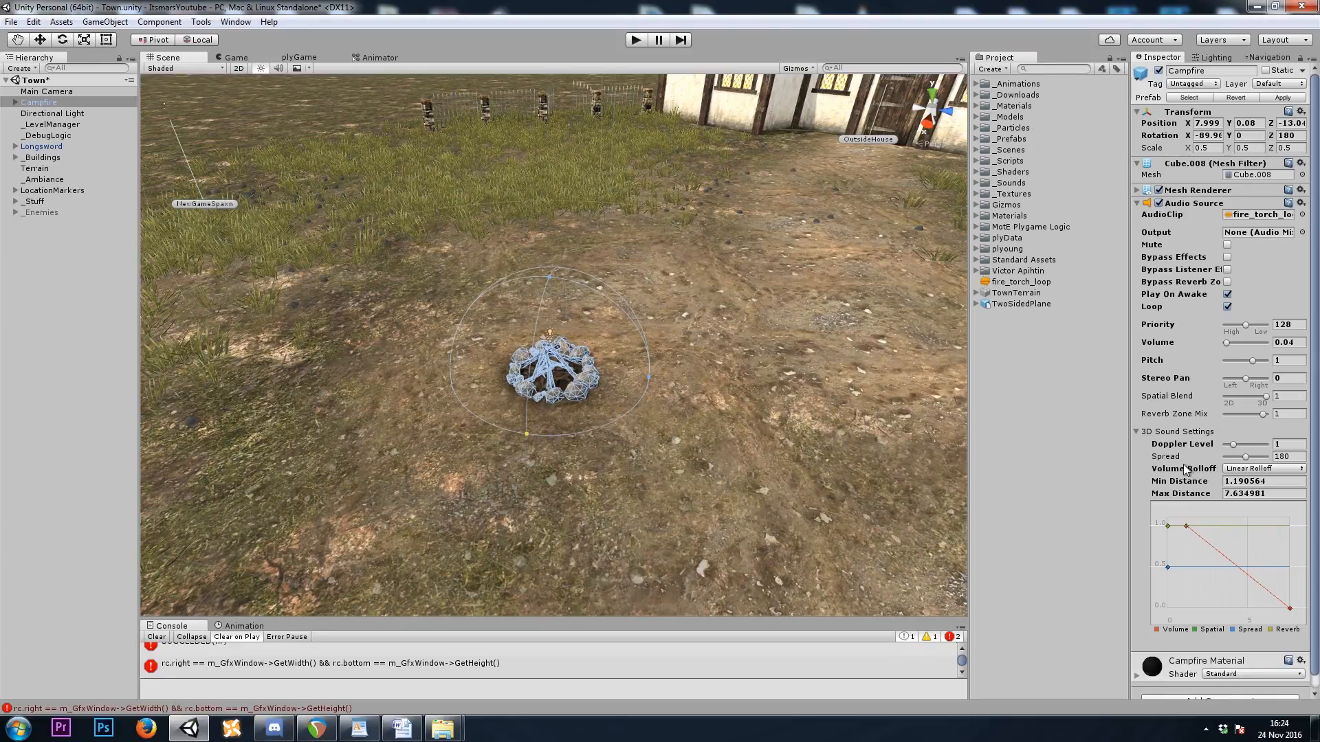
click(1262, 470)
key(Tab)
key(Tab)
right_drag(570, 385, 638, 288)
key(s)
right_drag(683, 366, 658, 295)
key(w)
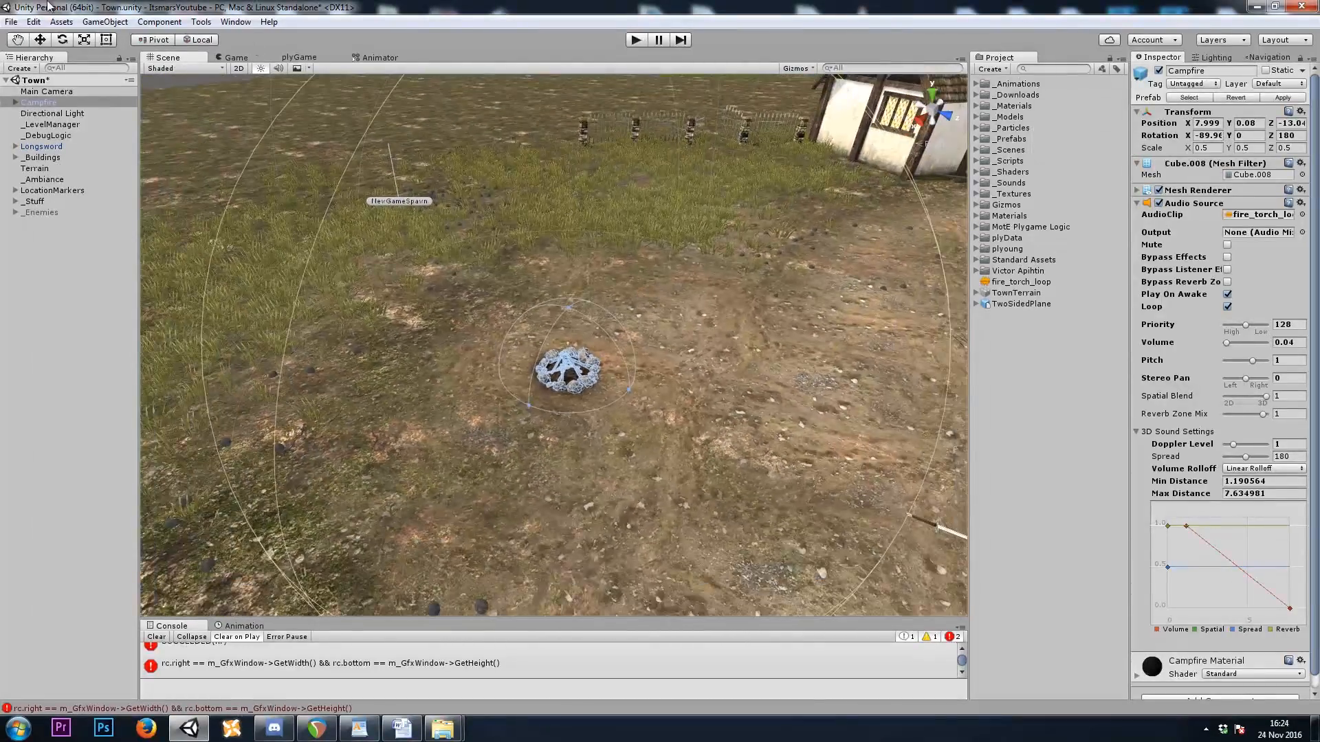
Play-test the scene again, walking the character close to and away from the campfire to check the sound's falloff
click(15, 101)
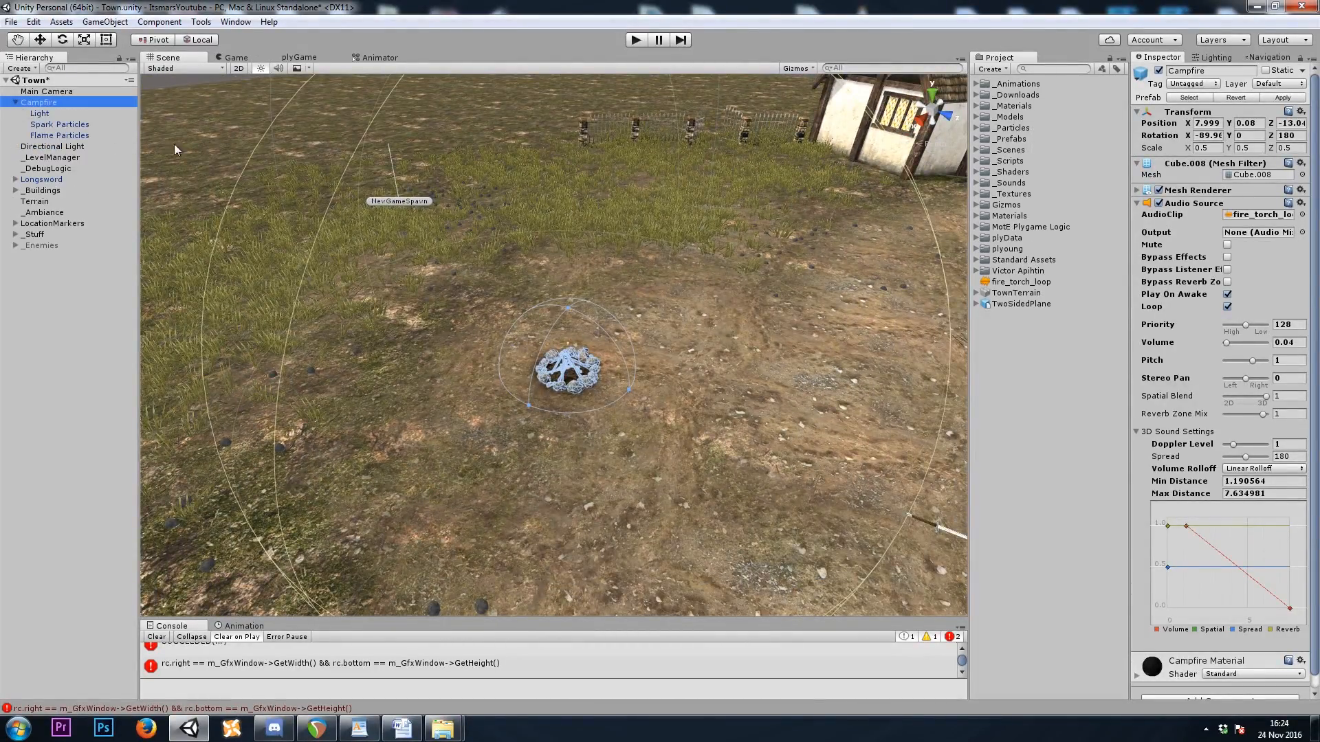
click(15, 102)
click(633, 43)
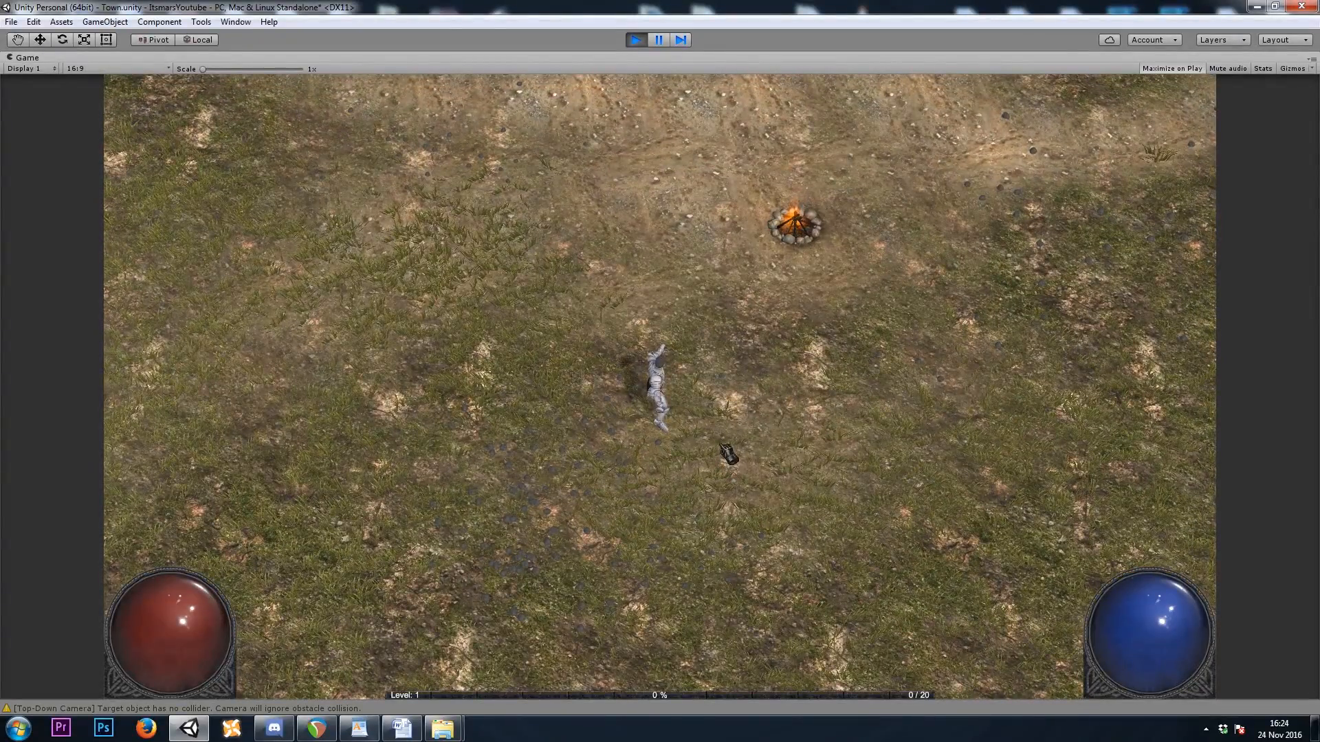
click(711, 313)
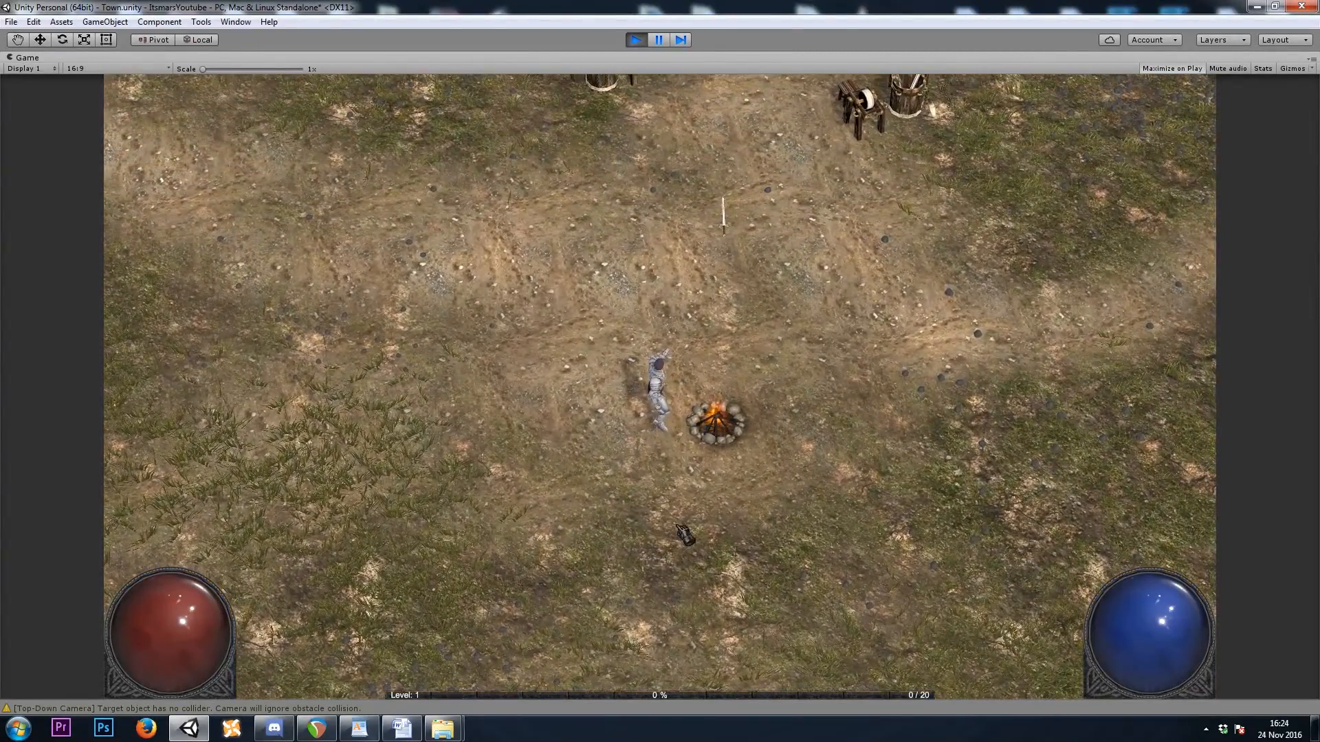
click(639, 536)
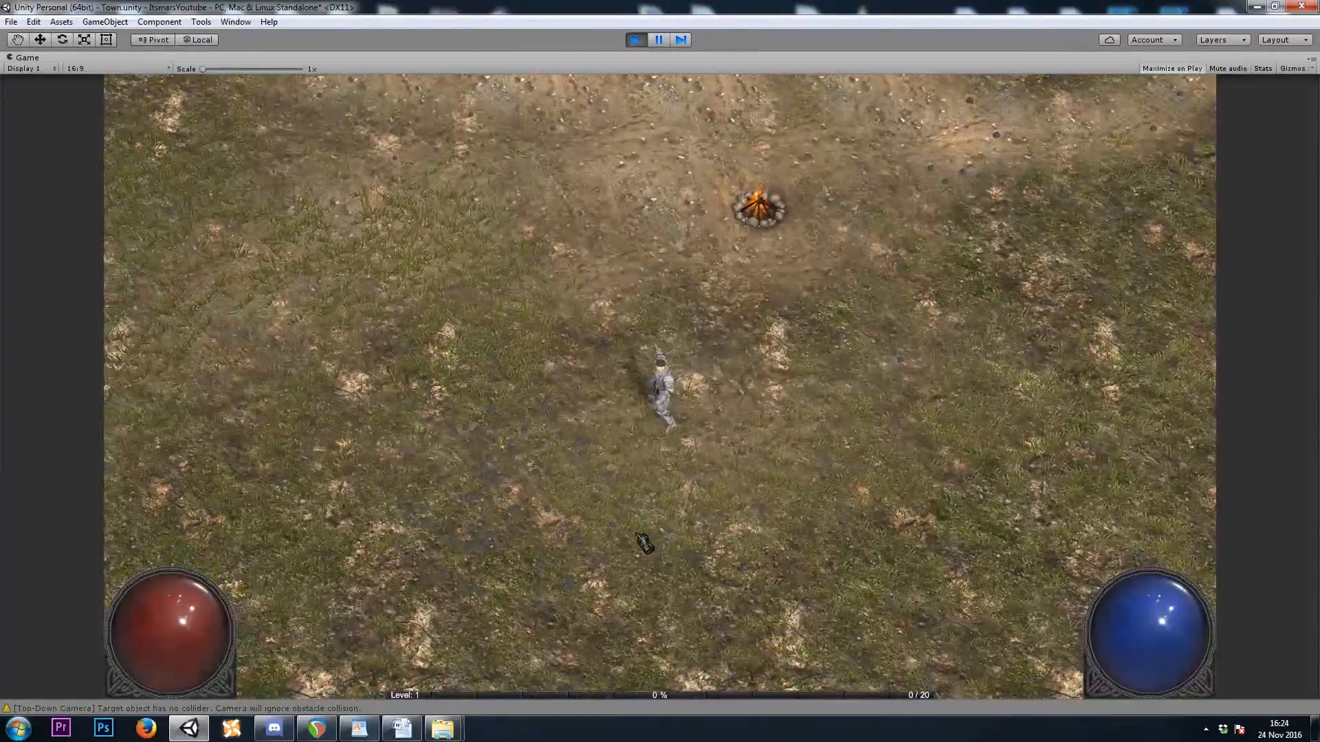
click(686, 310)
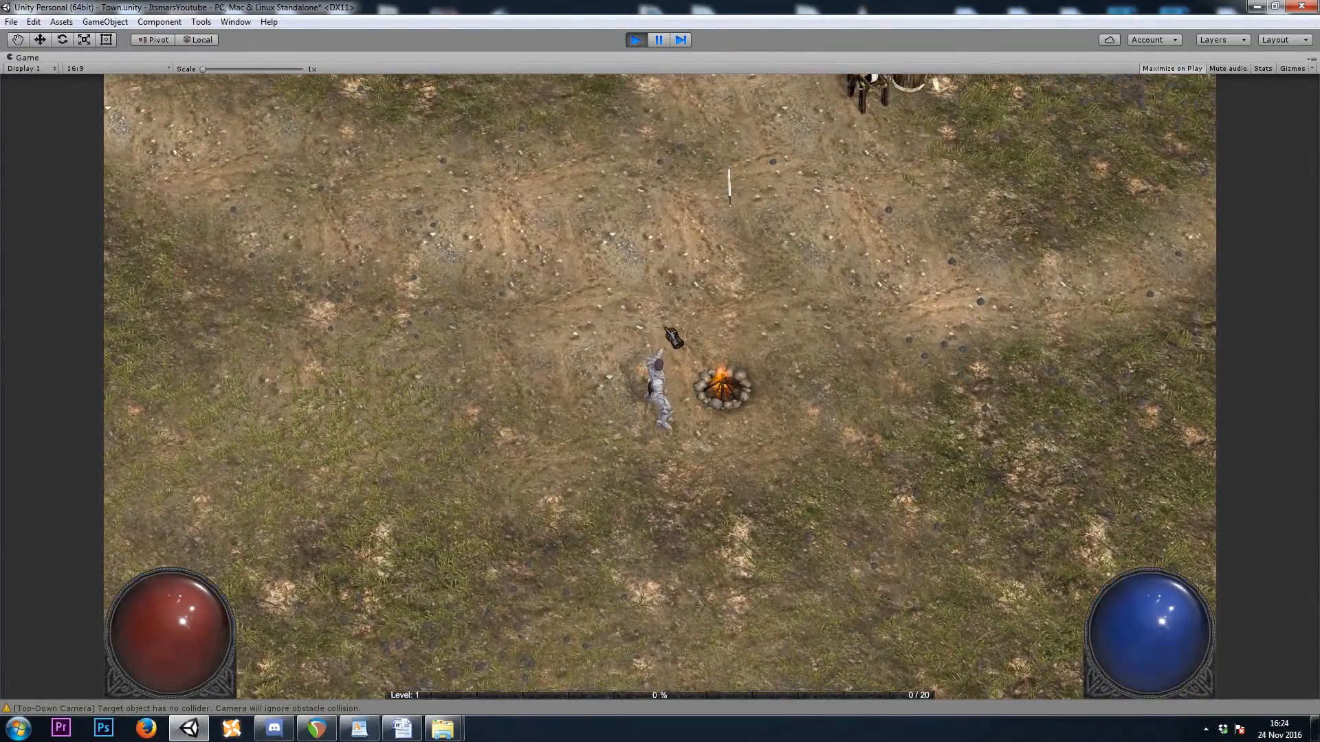
click(605, 354)
click(597, 364)
click(579, 426)
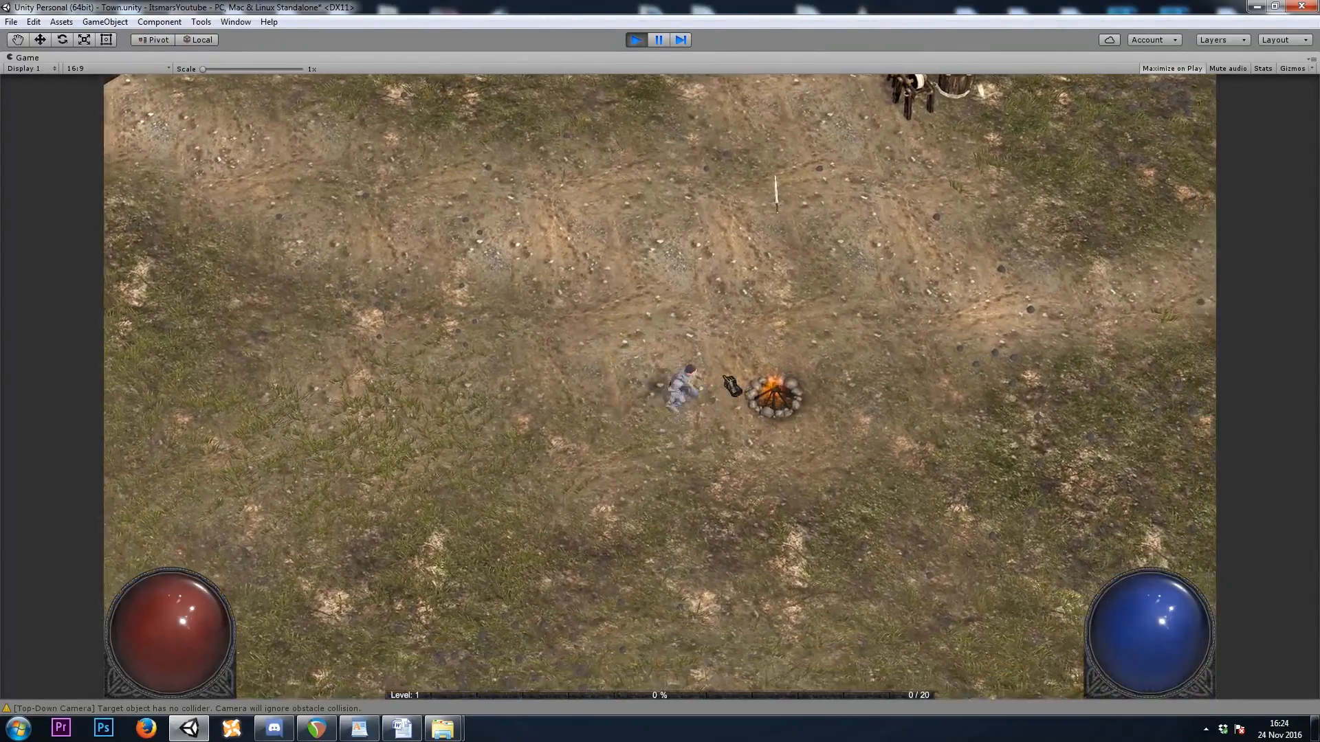
click(728, 380)
click(811, 447)
click(709, 543)
click(622, 565)
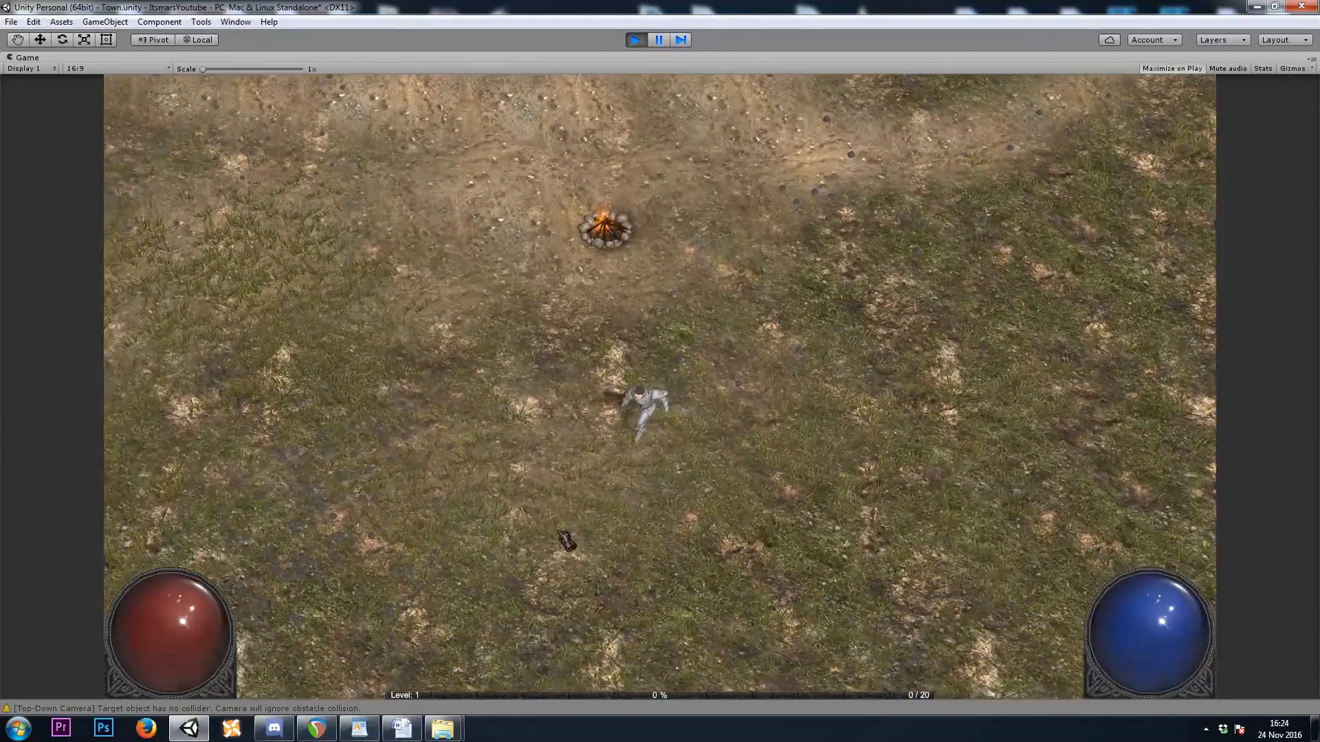
click(562, 534)
click(637, 40)
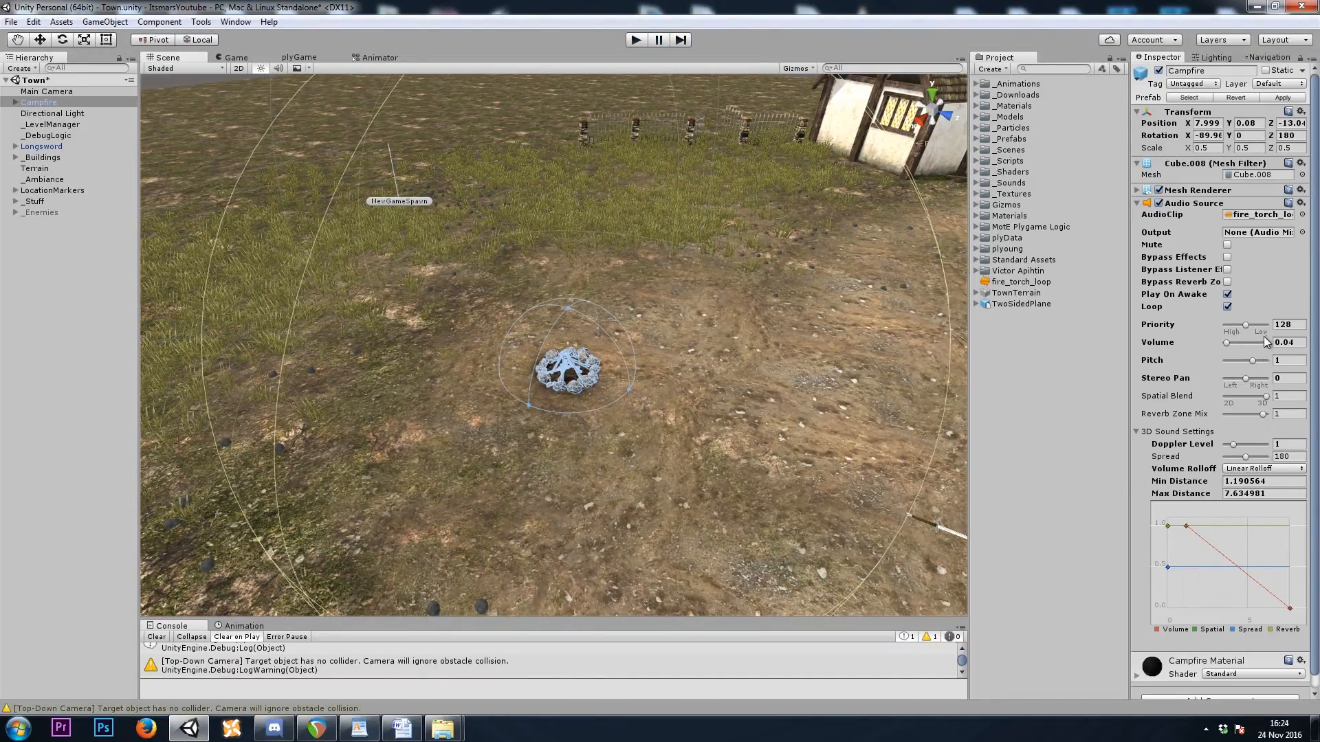
Lower the campfire sound's volume to 0.03 and its Min Distance to 0.91
click(1291, 344)
right_drag(799, 355, 794, 363)
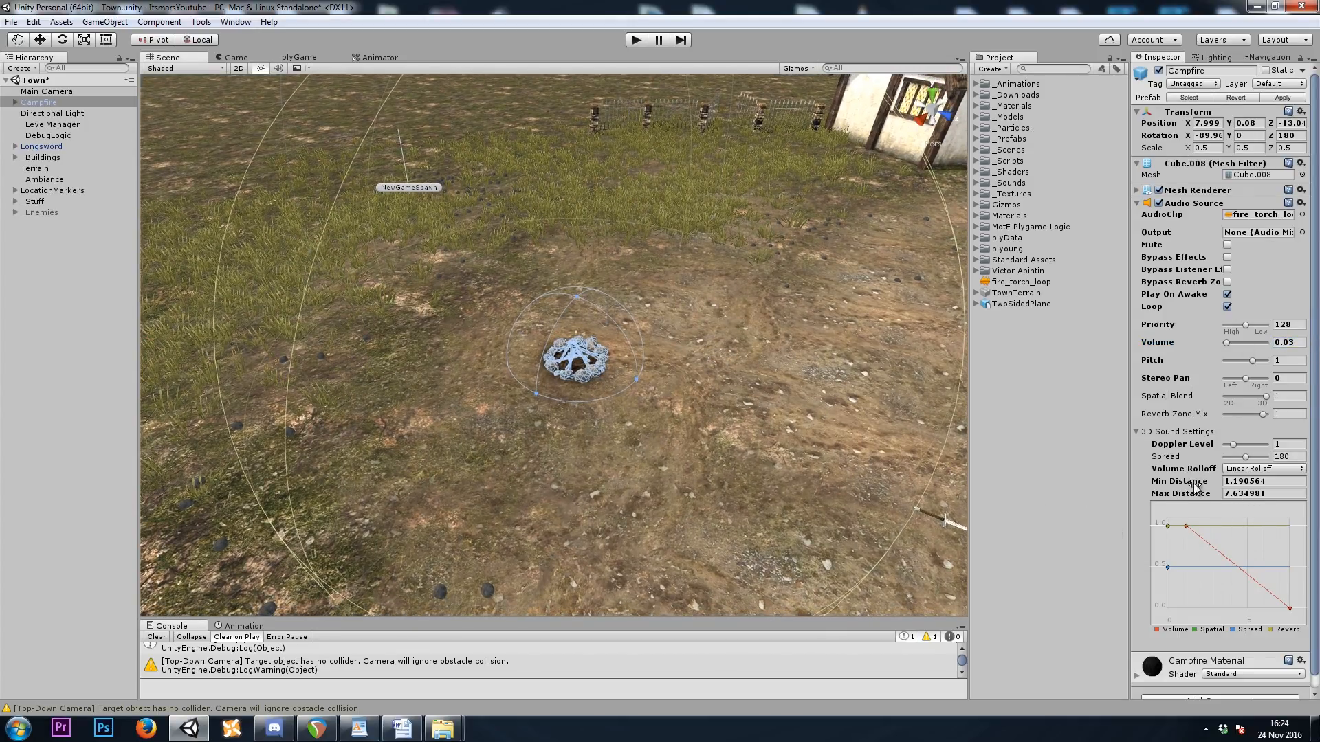
drag(1179, 482, 1172, 484)
right_drag(500, 352, 611, 383)
right_drag(568, 340, 588, 288)
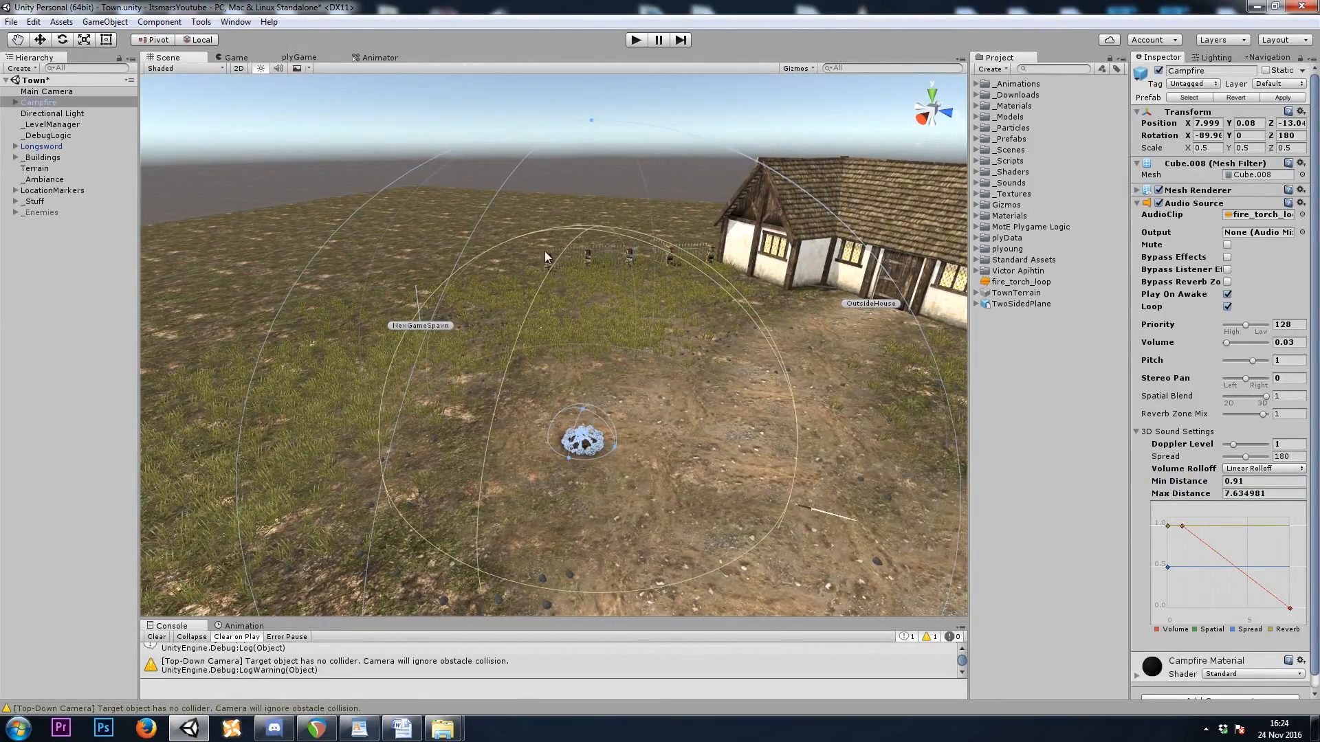
Inspect the deselected campfire up close, reselect it and collapse its Audio Source component
click(353, 142)
key(w)
right_drag(649, 335, 689, 322)
key(s)
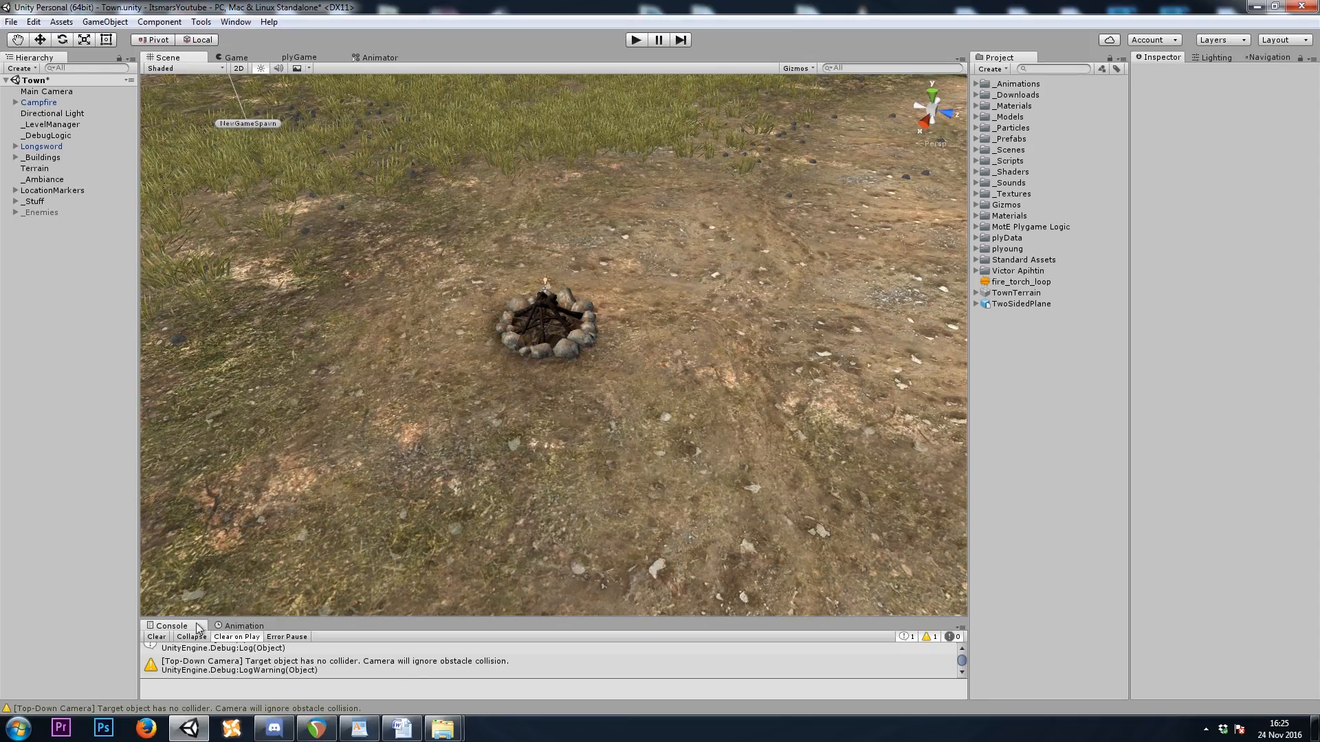
click(40, 102)
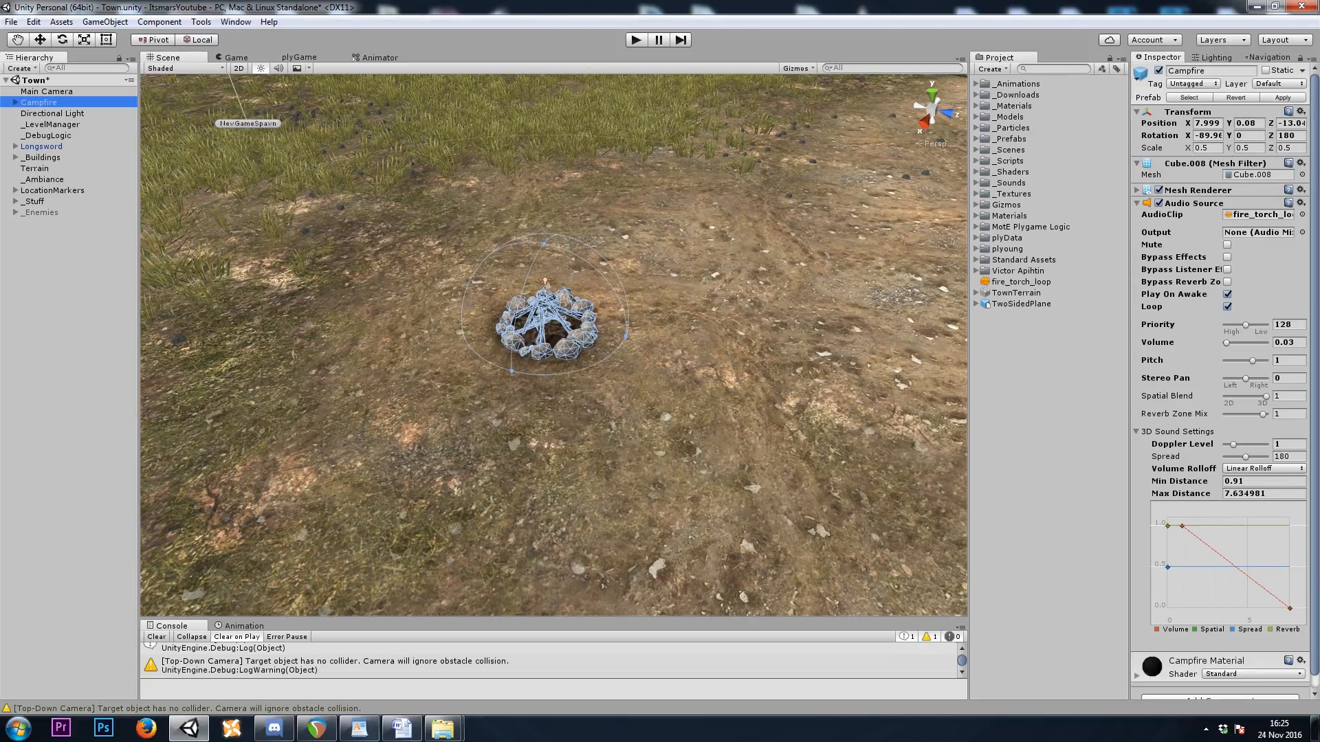
click(1178, 204)
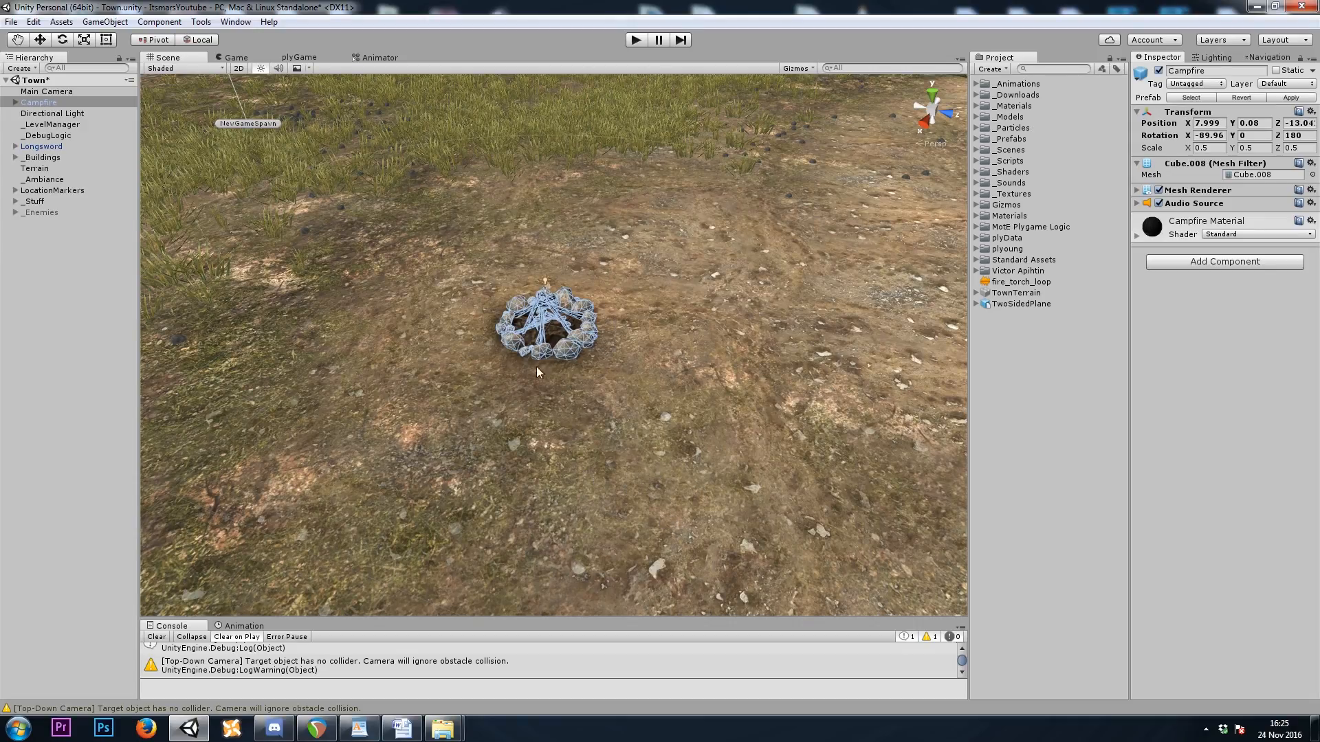
Open the Animation window and enlarge its docked panel slightly
right_drag(665, 465, 665, 418)
click(543, 86)
right_drag(574, 333, 580, 390)
key(w)
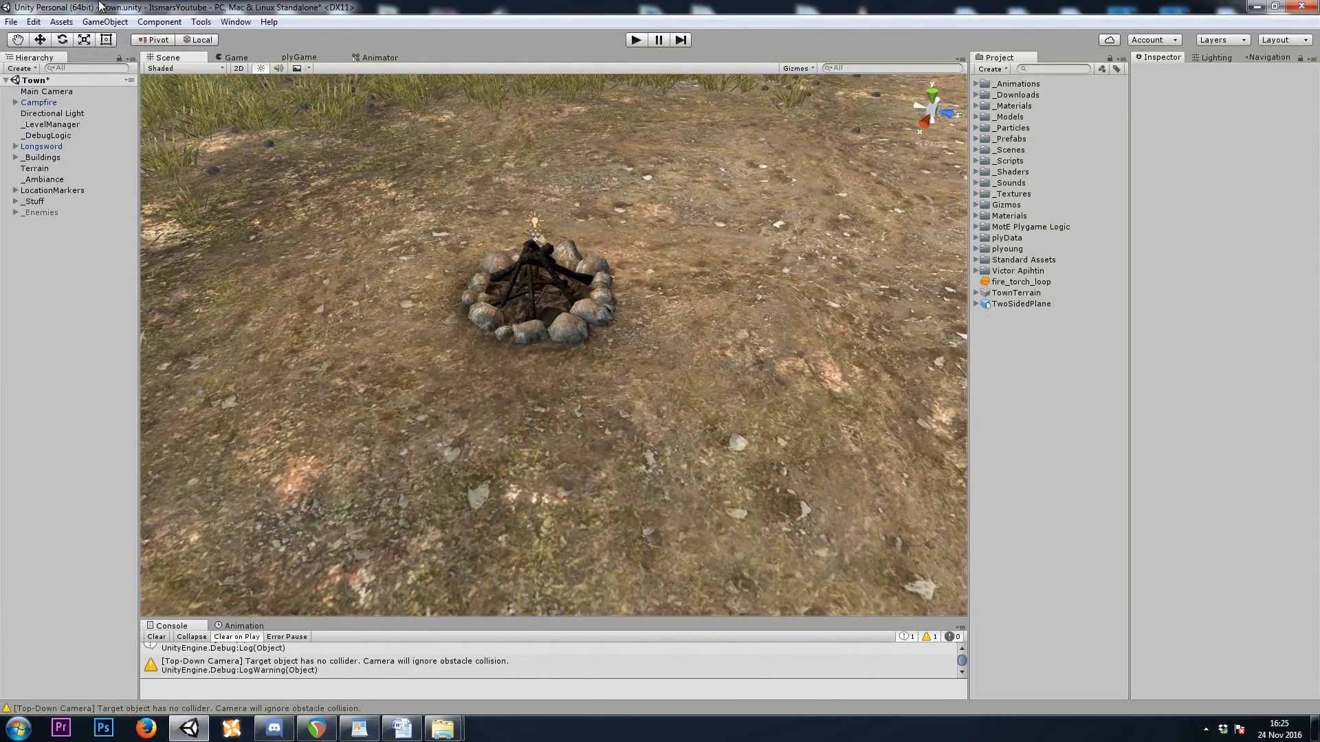
click(235, 21)
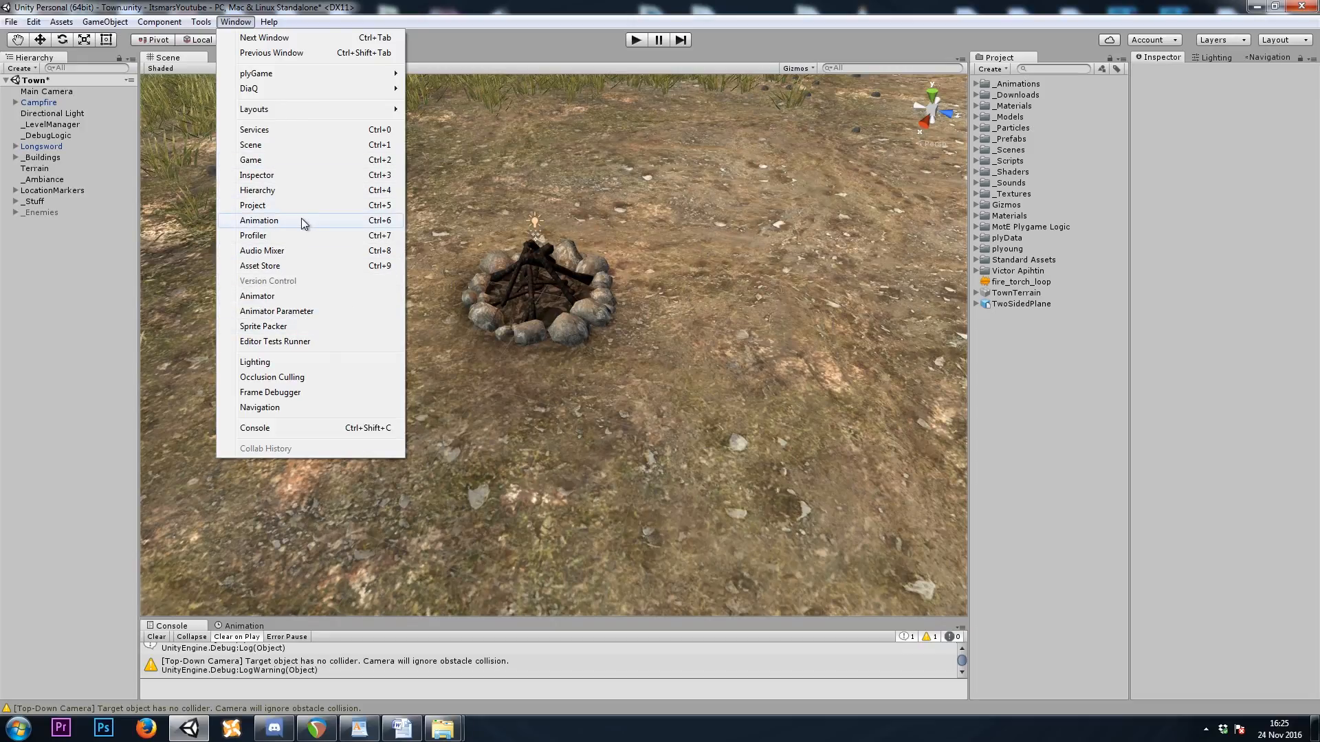
click(344, 221)
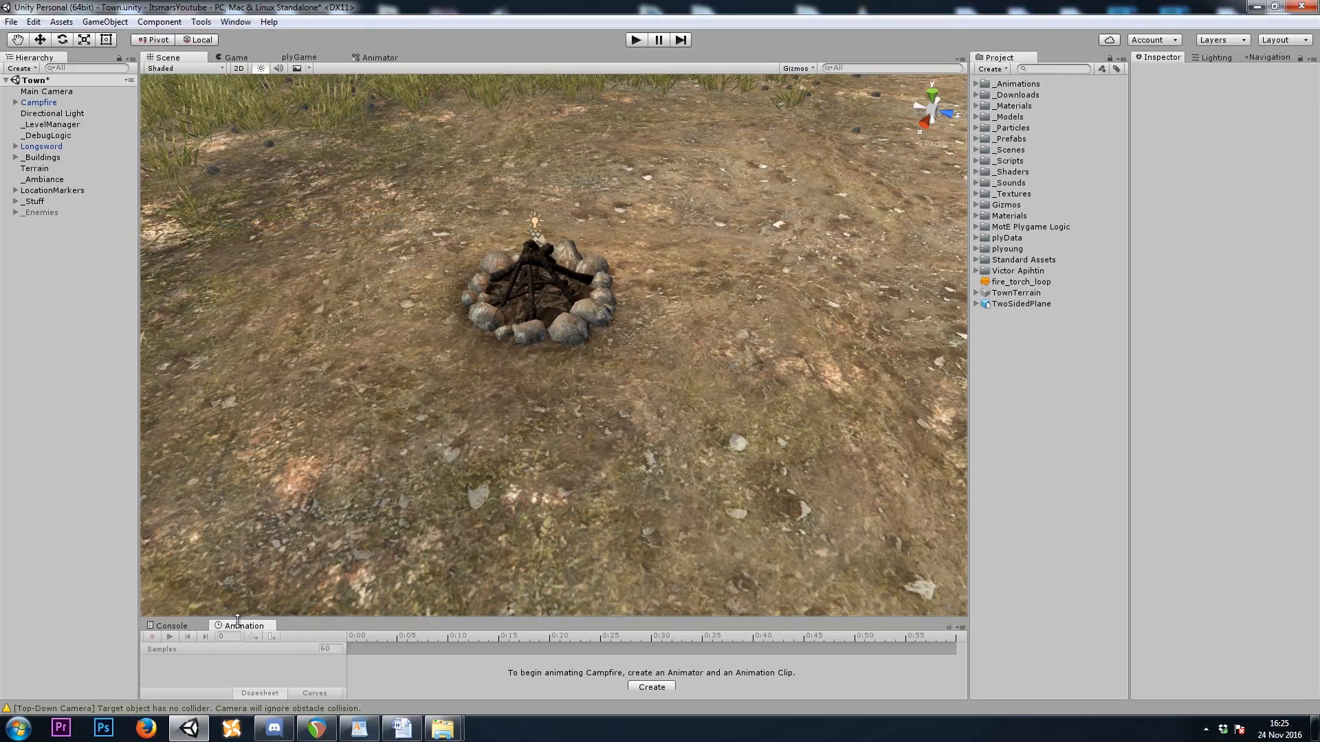
drag(252, 617, 423, 613)
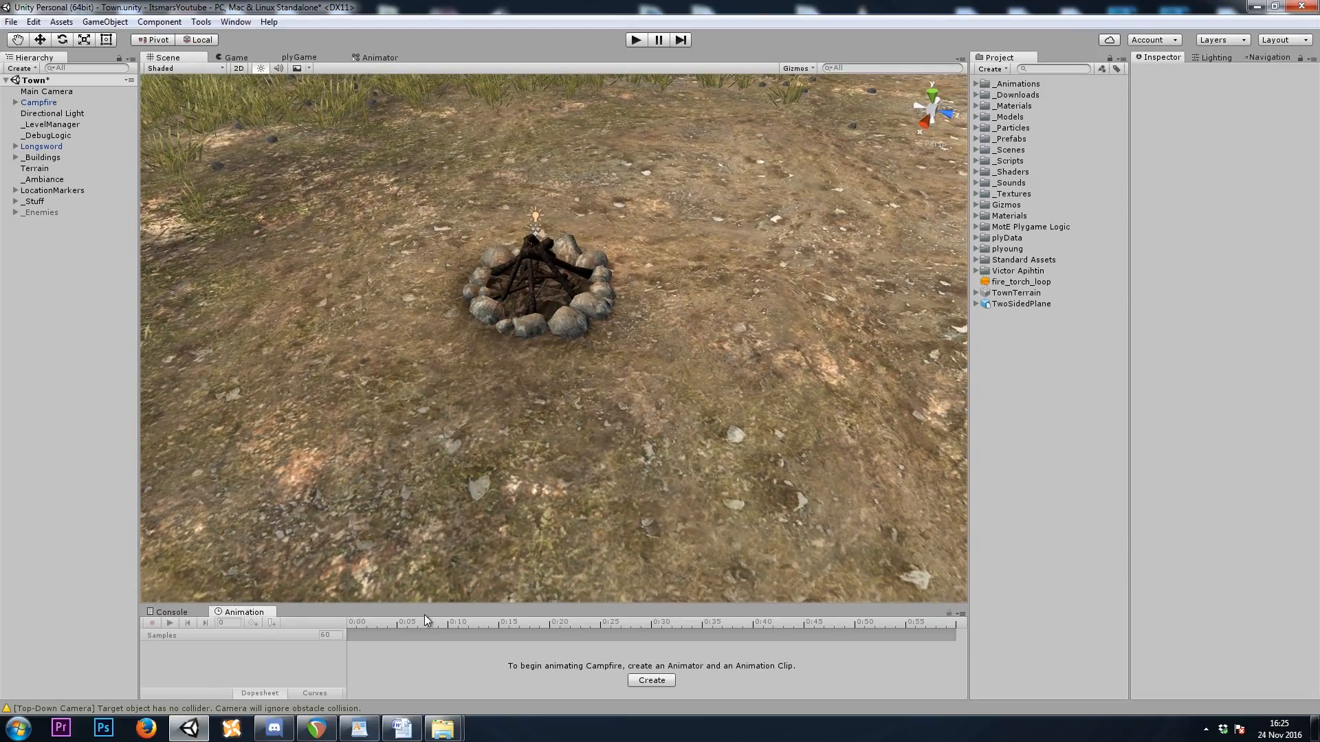
click(416, 411)
Locate the campfire's mesh asset and examine its Model, Rig and Animations import settings
click(41, 102)
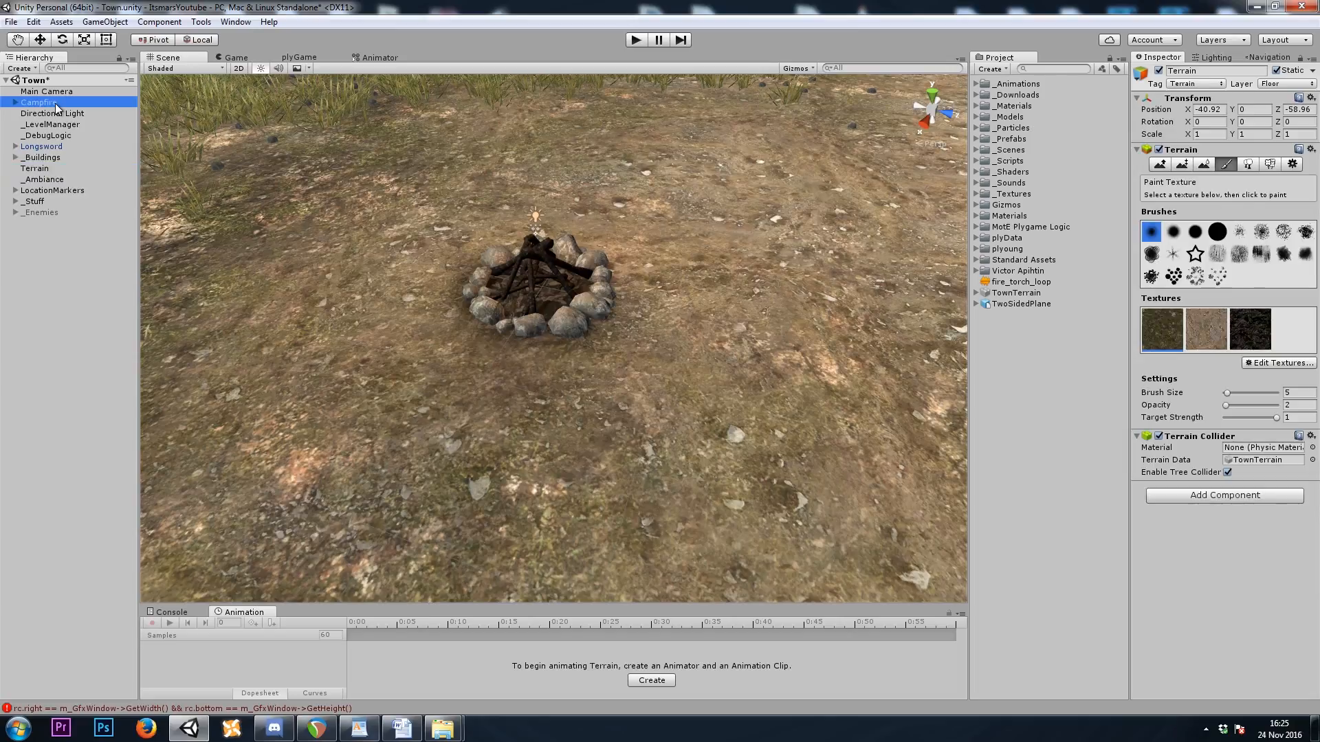
click(1196, 163)
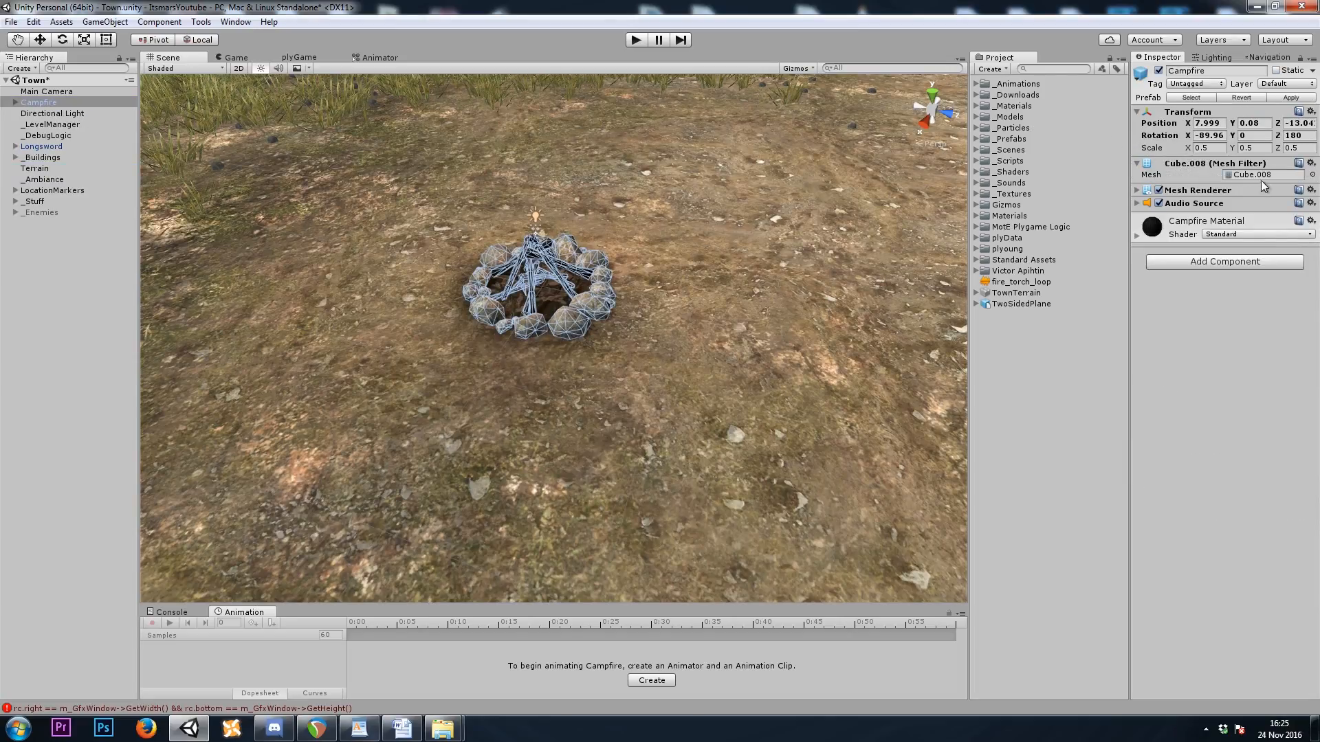
click(1261, 176)
click(1047, 163)
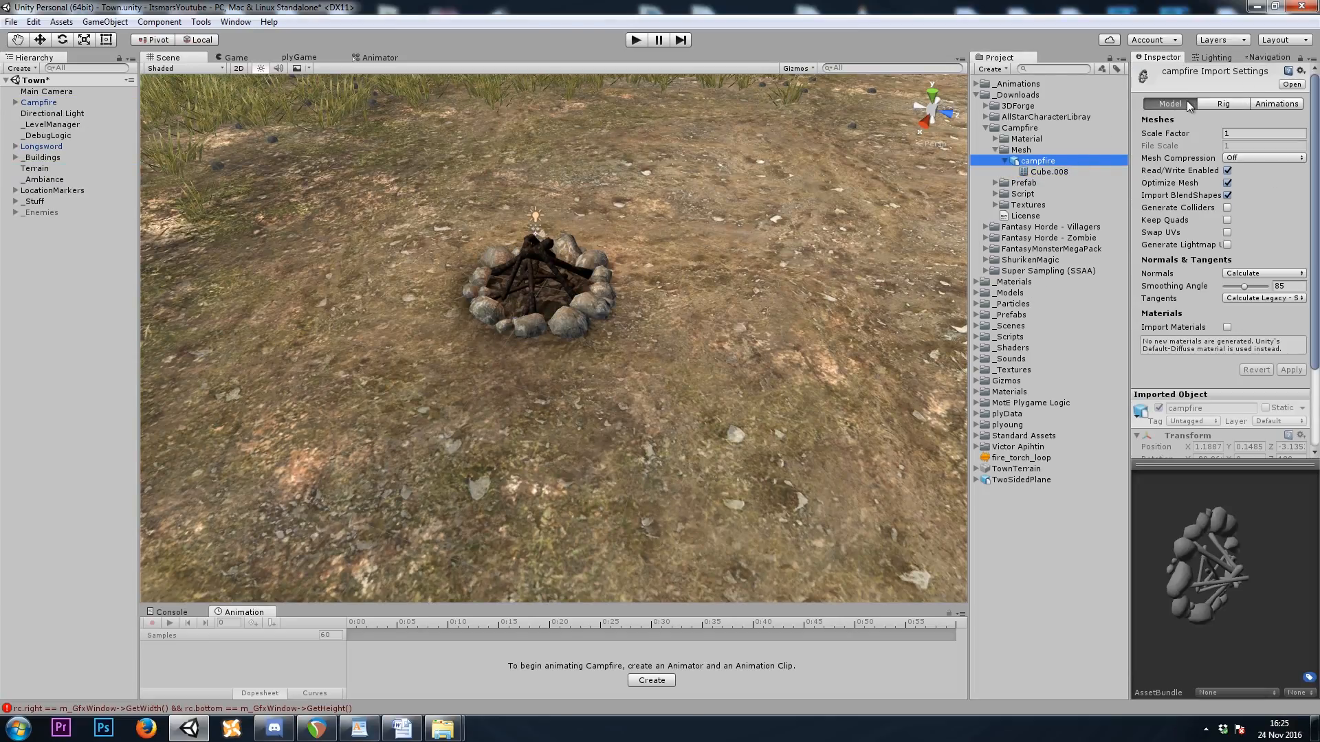
click(1221, 107)
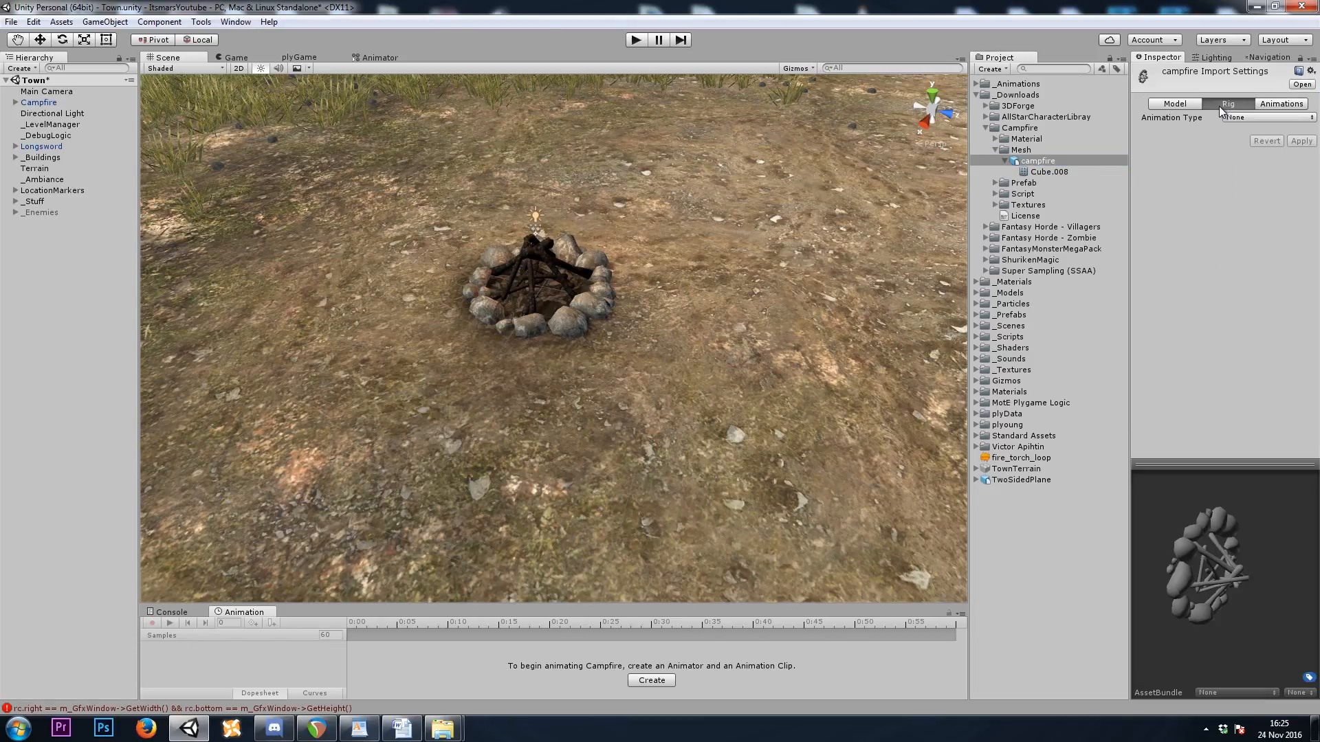
click(1280, 105)
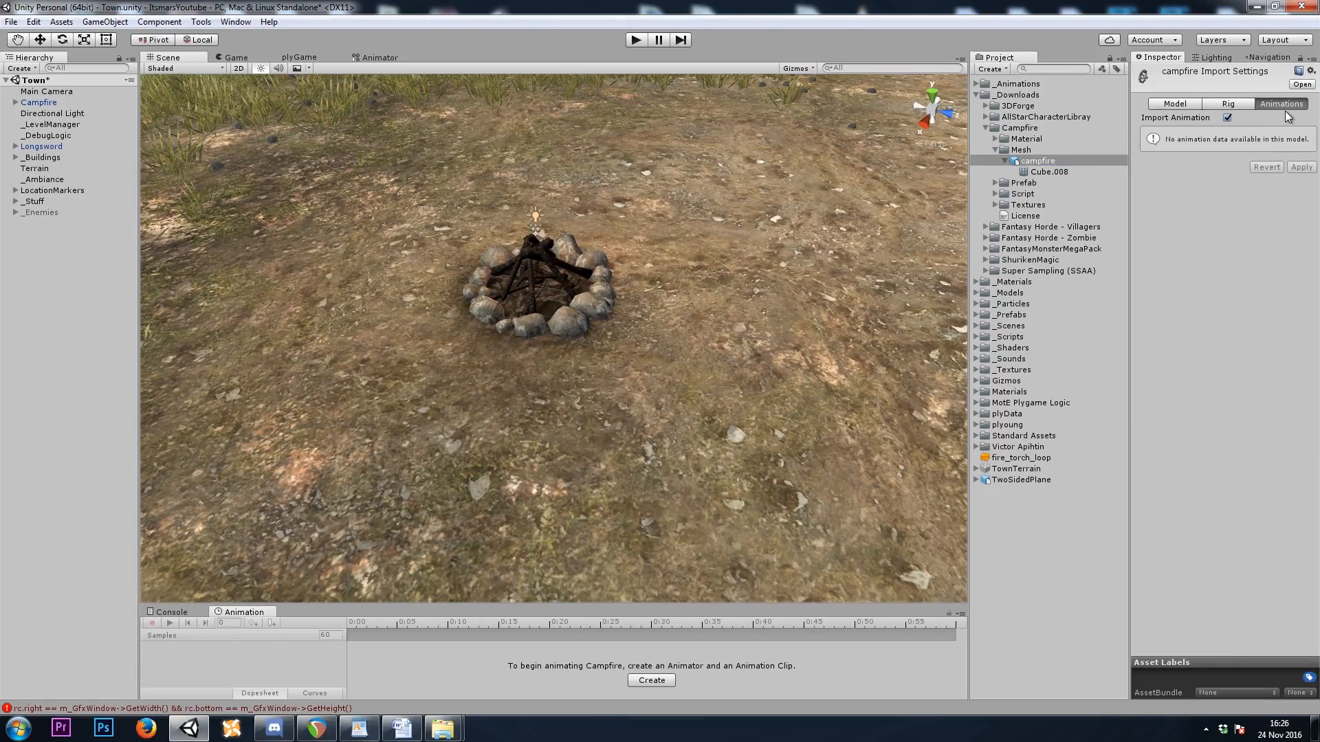
click(1177, 102)
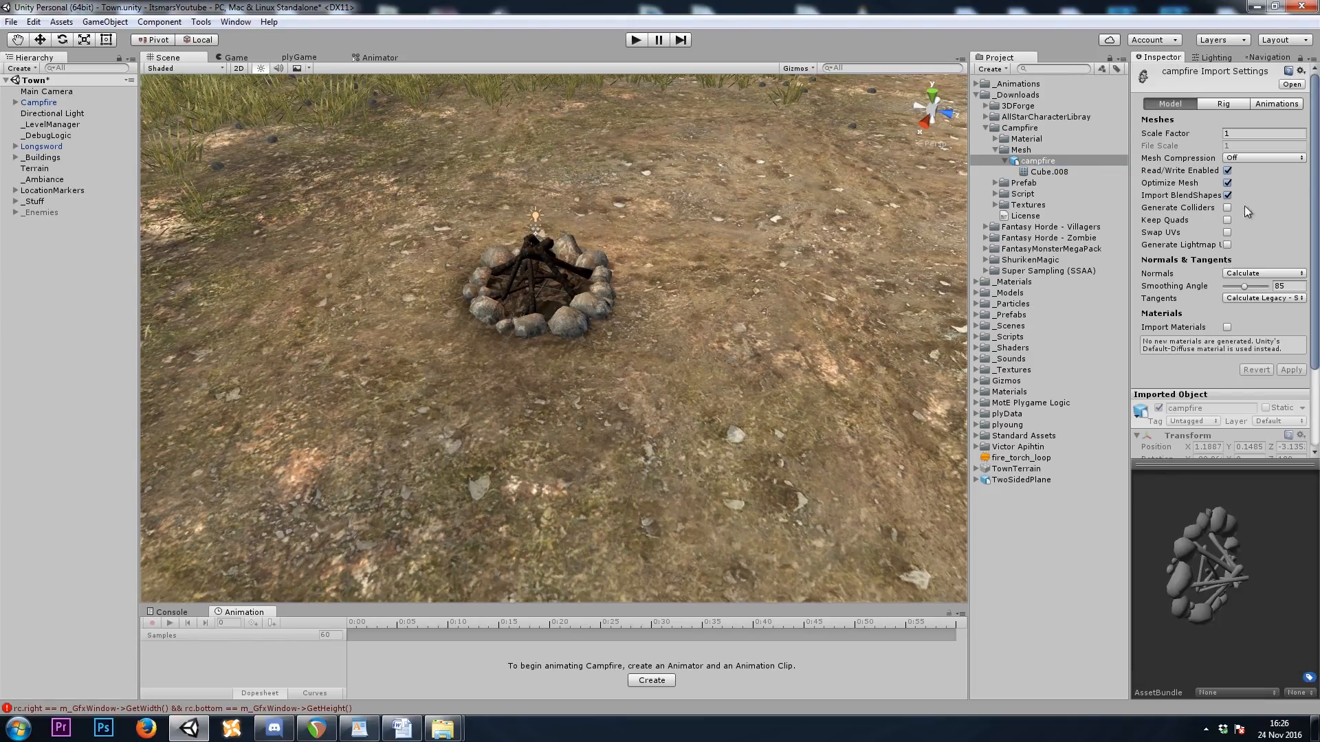
click(1273, 105)
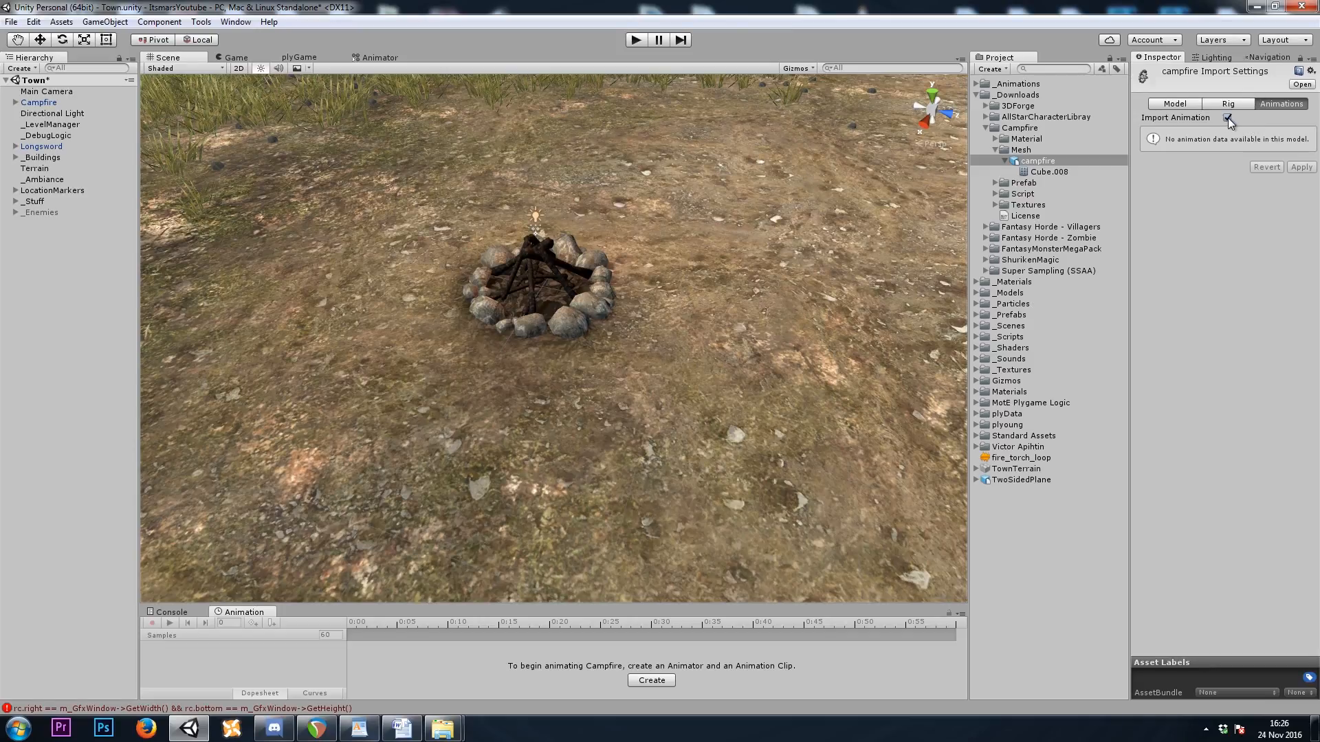
click(1040, 163)
key(Left)
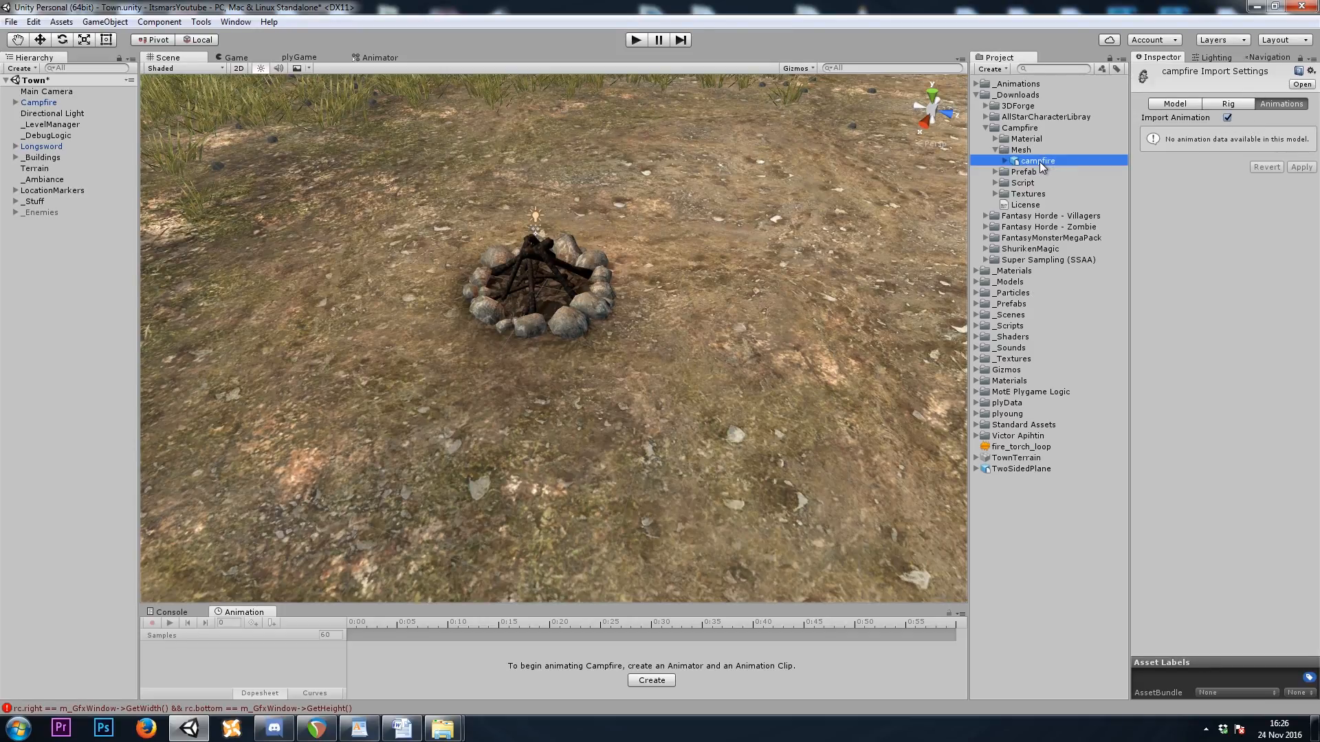
Add an Animation component to the campfire and look over its settings and Animations list
click(38, 102)
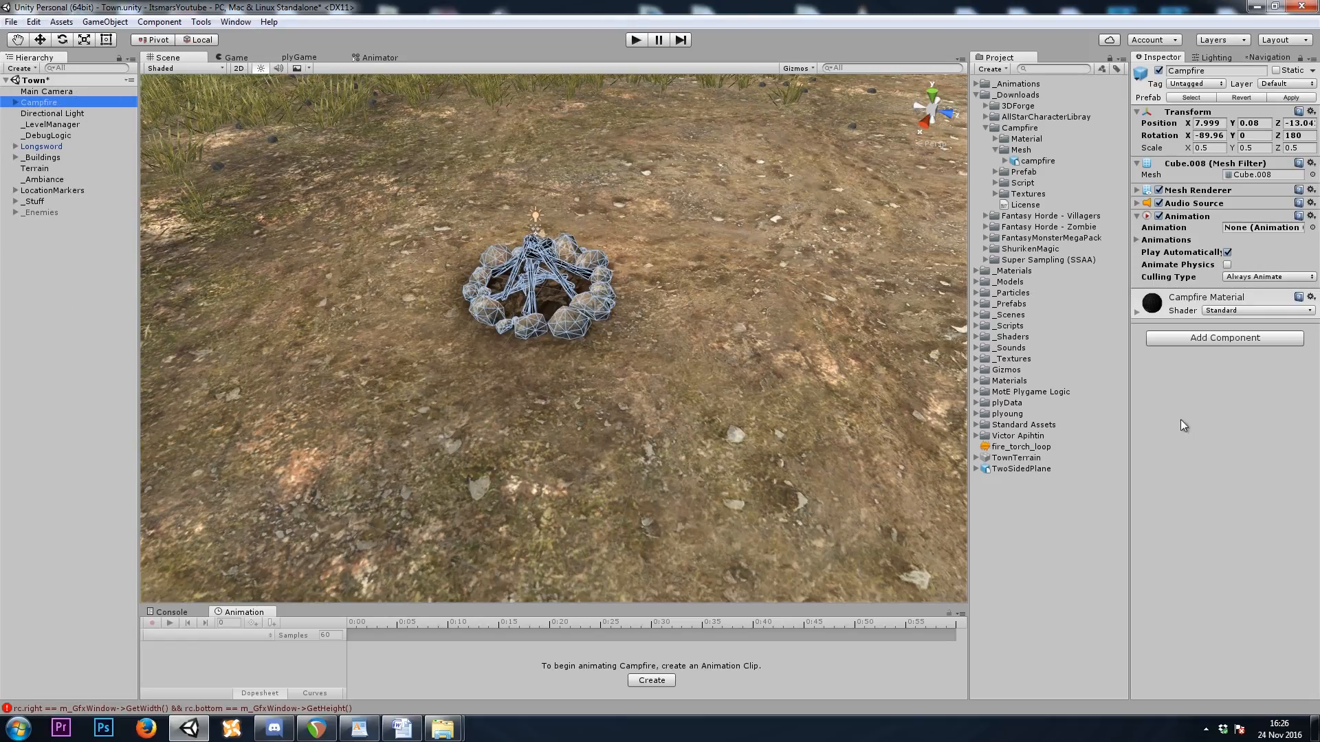
click(1194, 218)
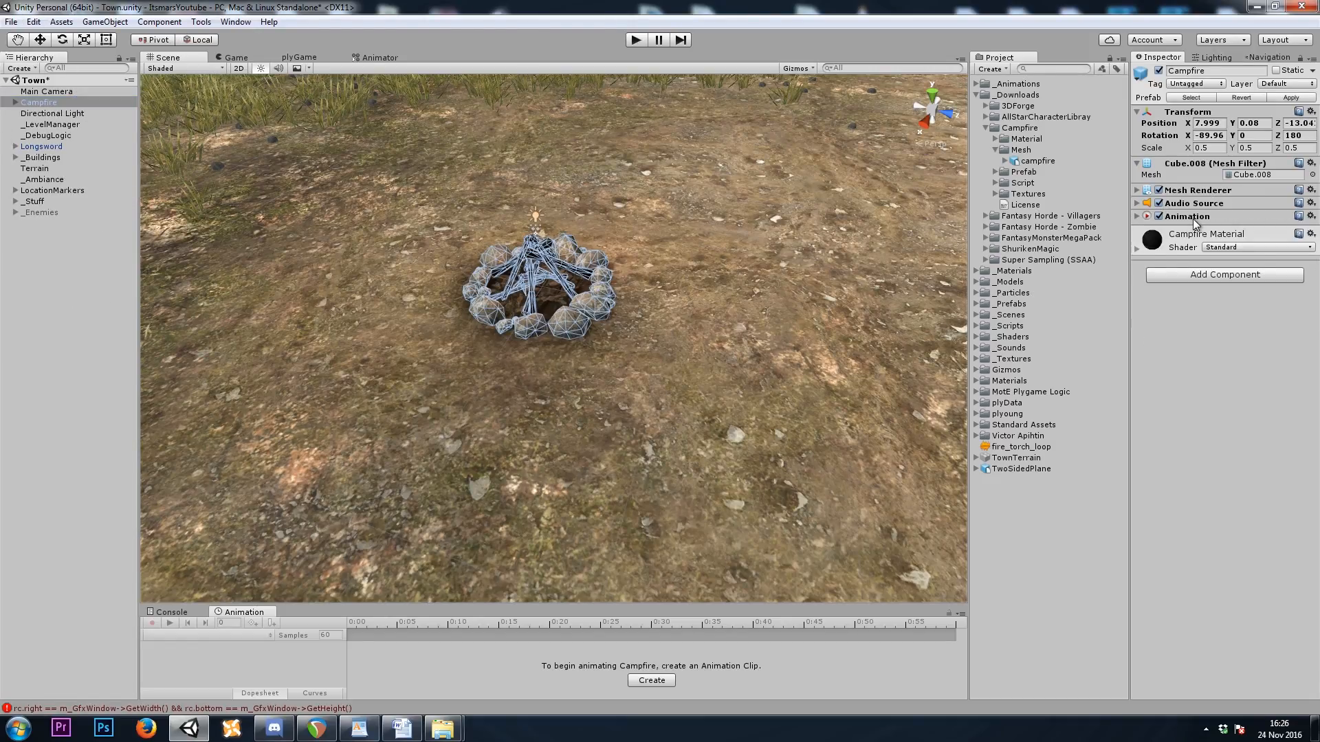
click(1193, 218)
click(1136, 241)
click(1137, 241)
click(1185, 217)
click(1185, 217)
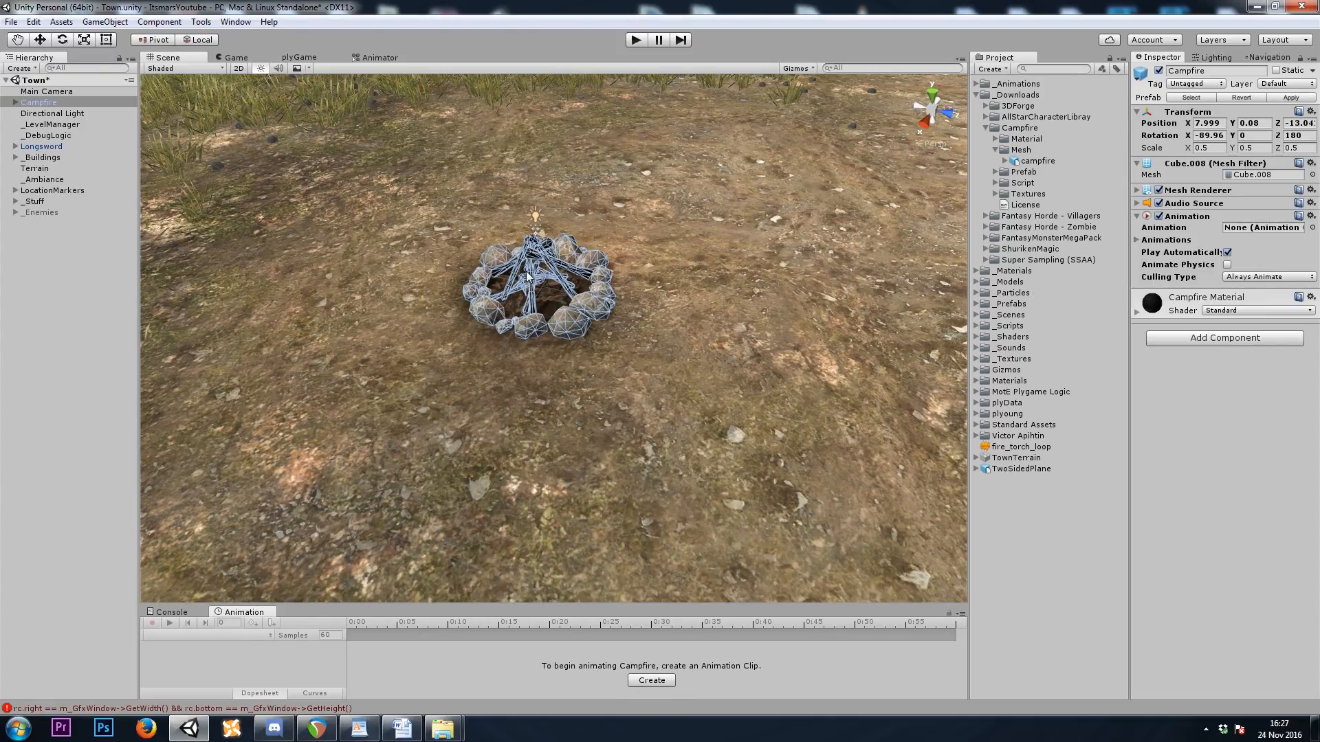
Create an animation clip named TestAnim for the campfire in the _Animations folder
click(652, 682)
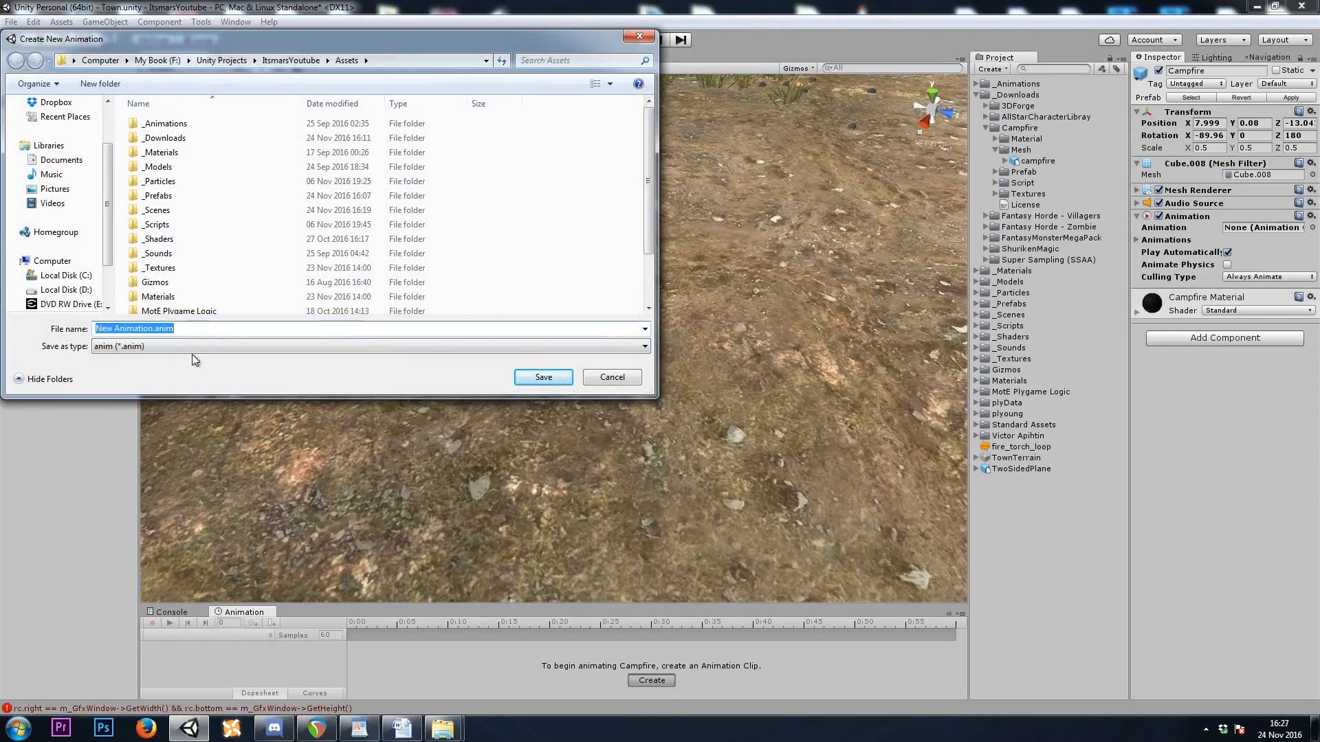
text(TestA)
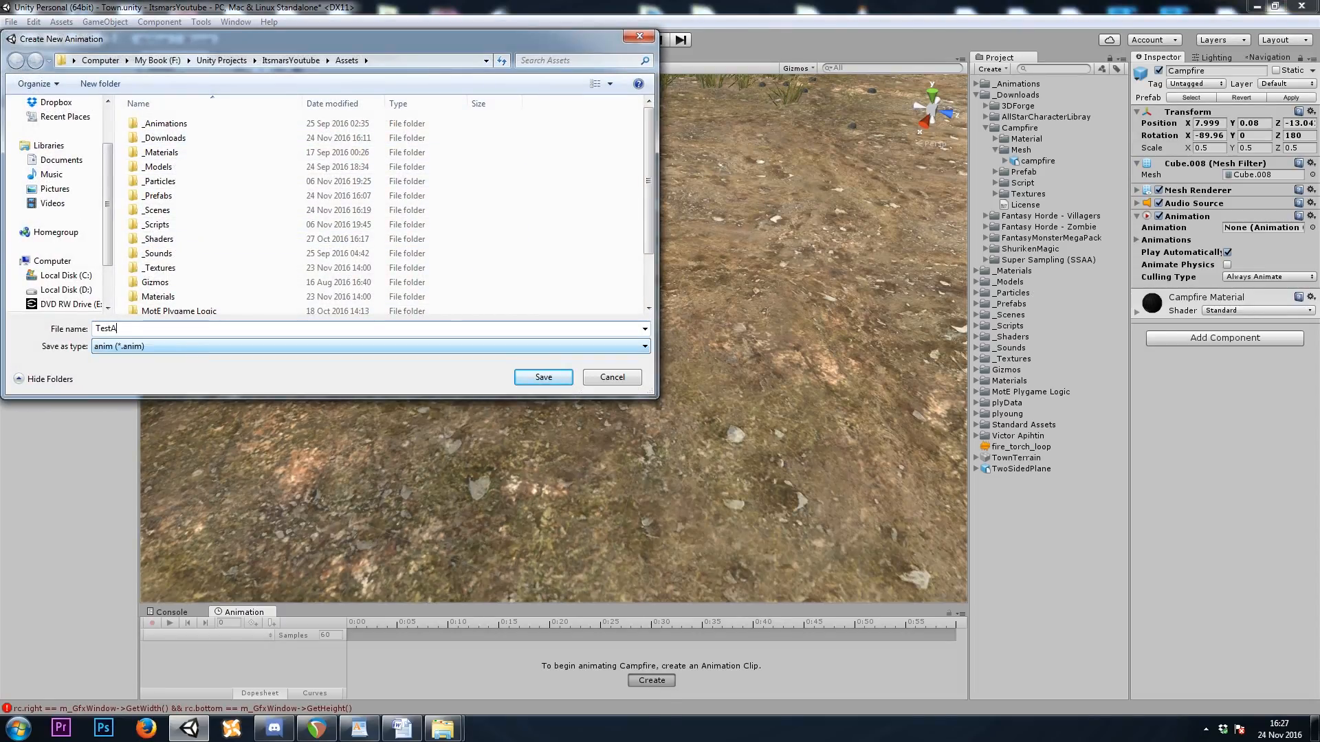
double_click(166, 123)
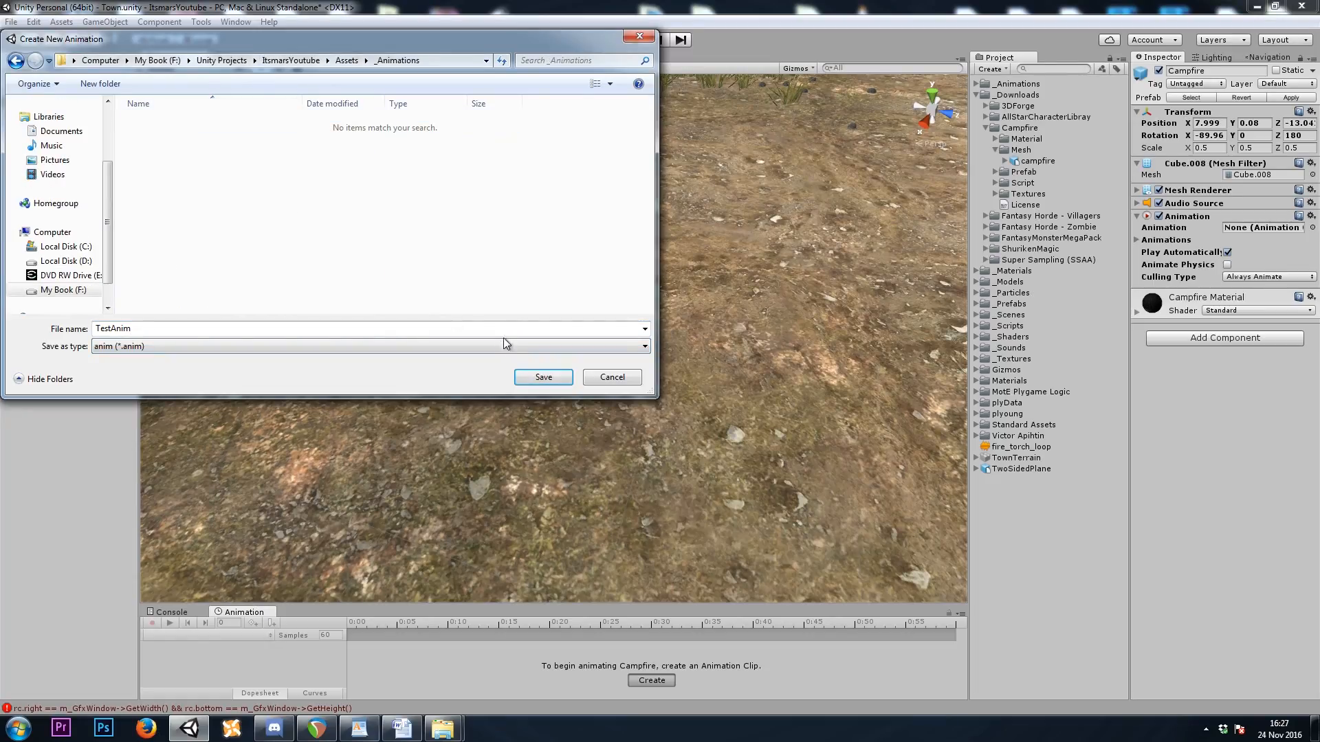
click(543, 378)
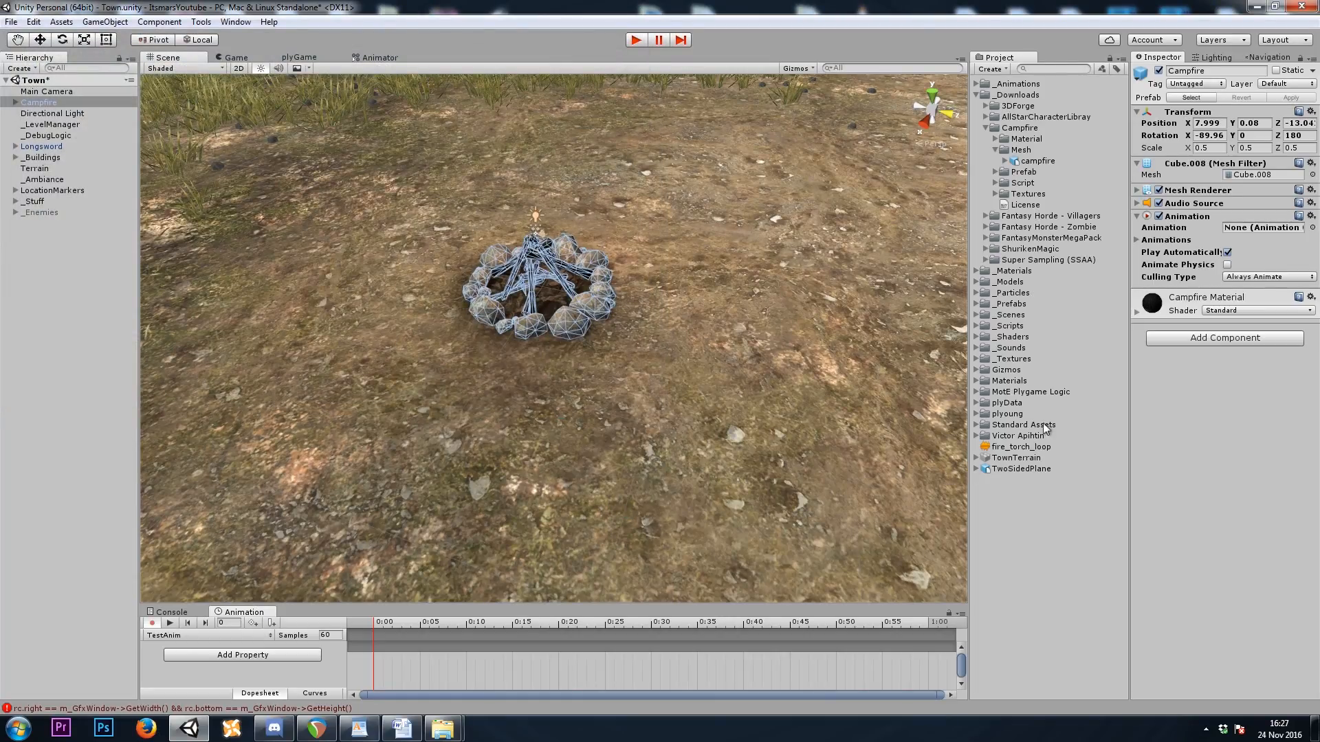
Inspect the Legacy option of the TestAnim clip in the Inspector's Debug mode and delete the clip
drag(314, 605, 322, 575)
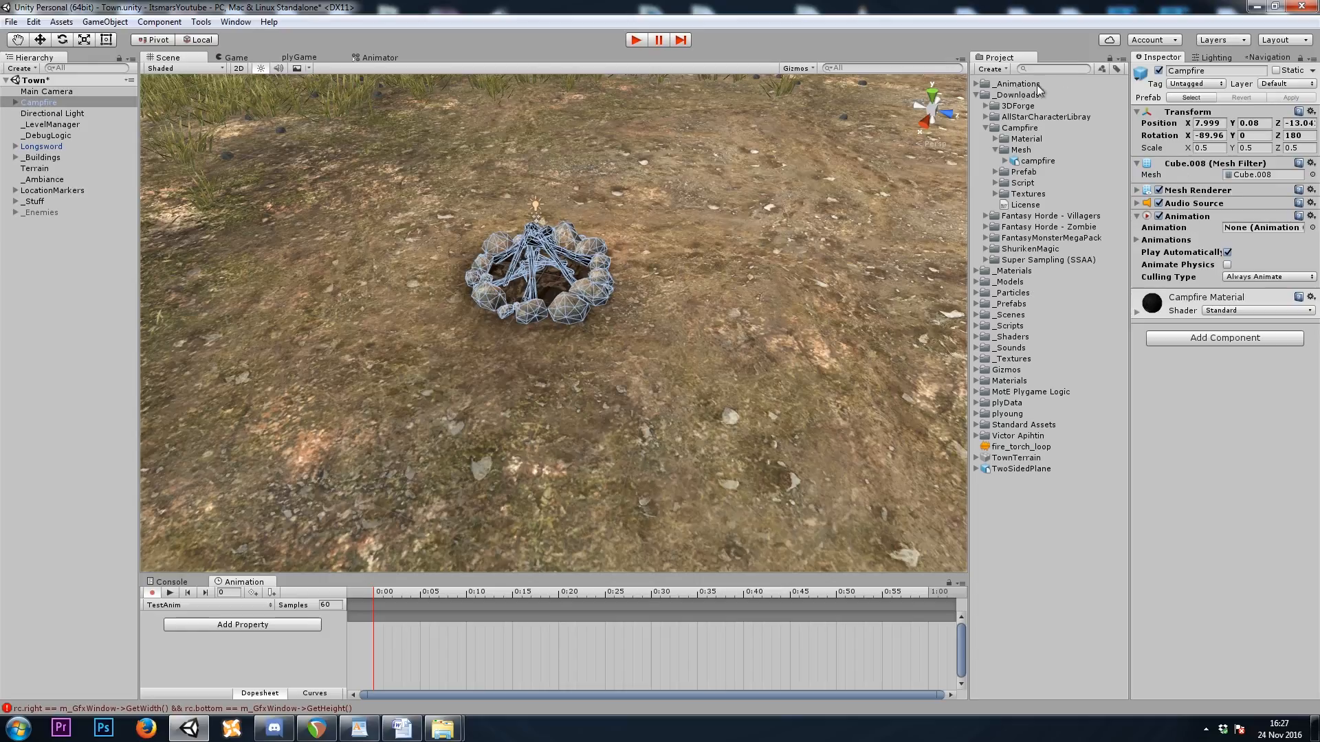
click(977, 95)
click(977, 84)
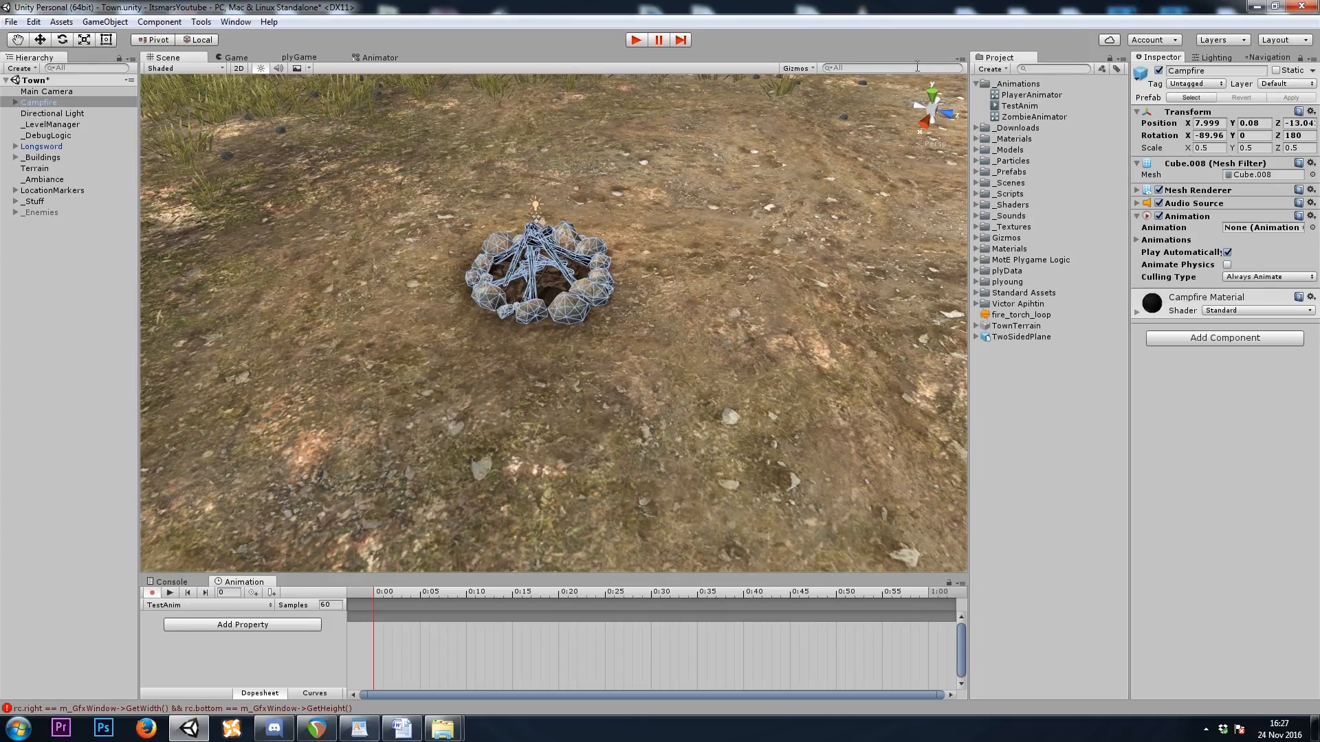
click(1020, 106)
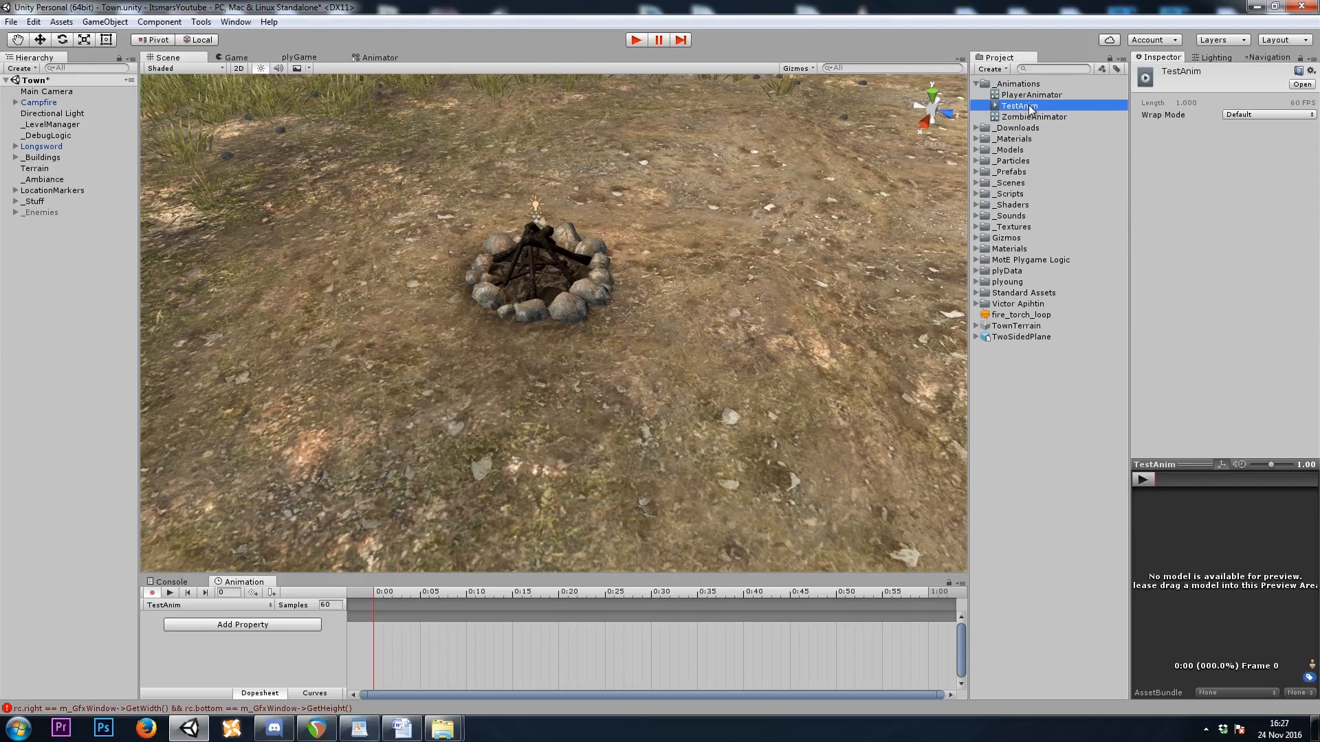
click(1314, 62)
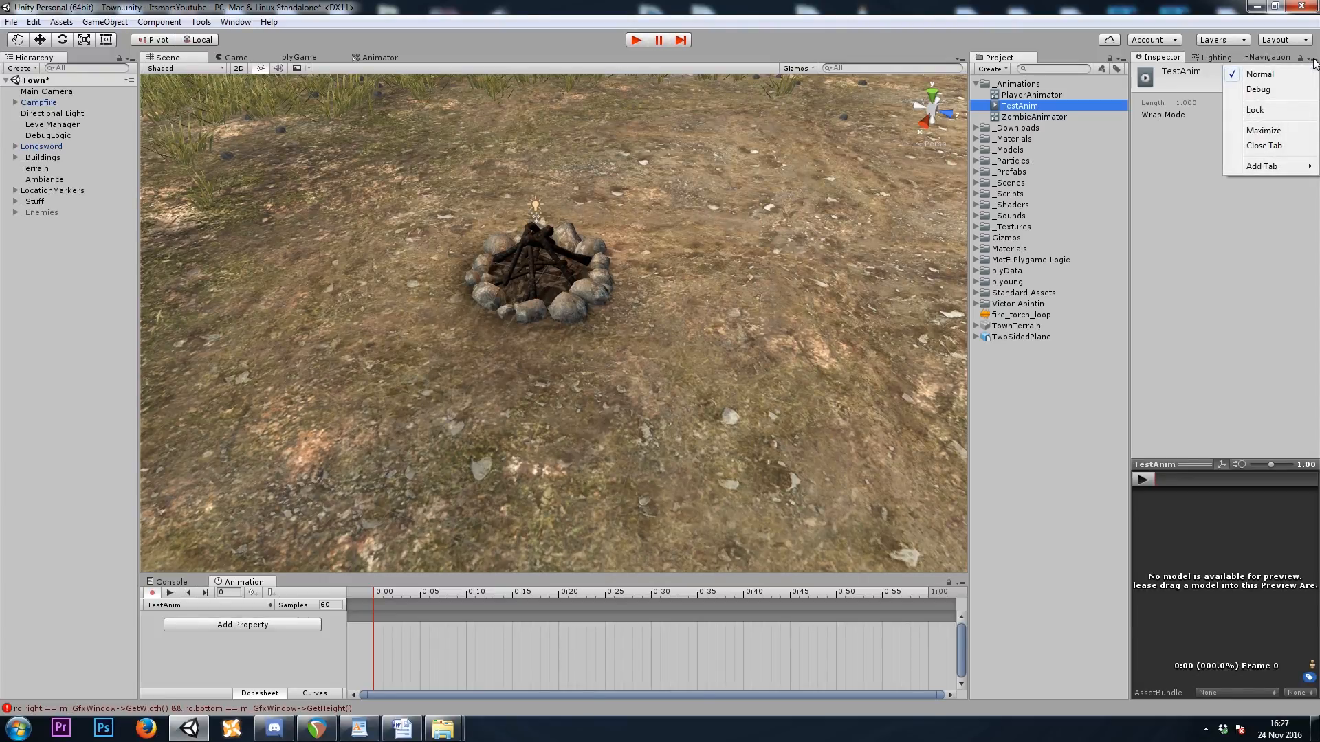
click(1268, 87)
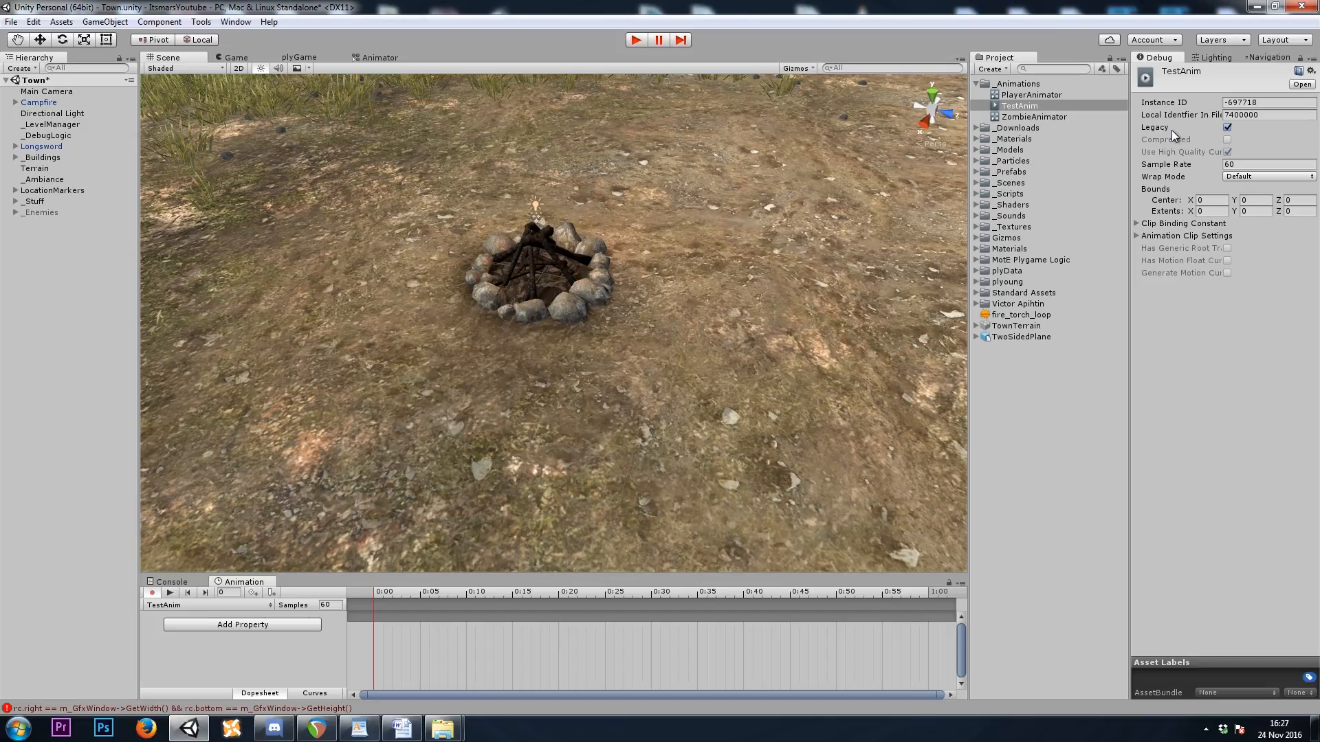
click(1227, 127)
key(Delete)
key(Return)
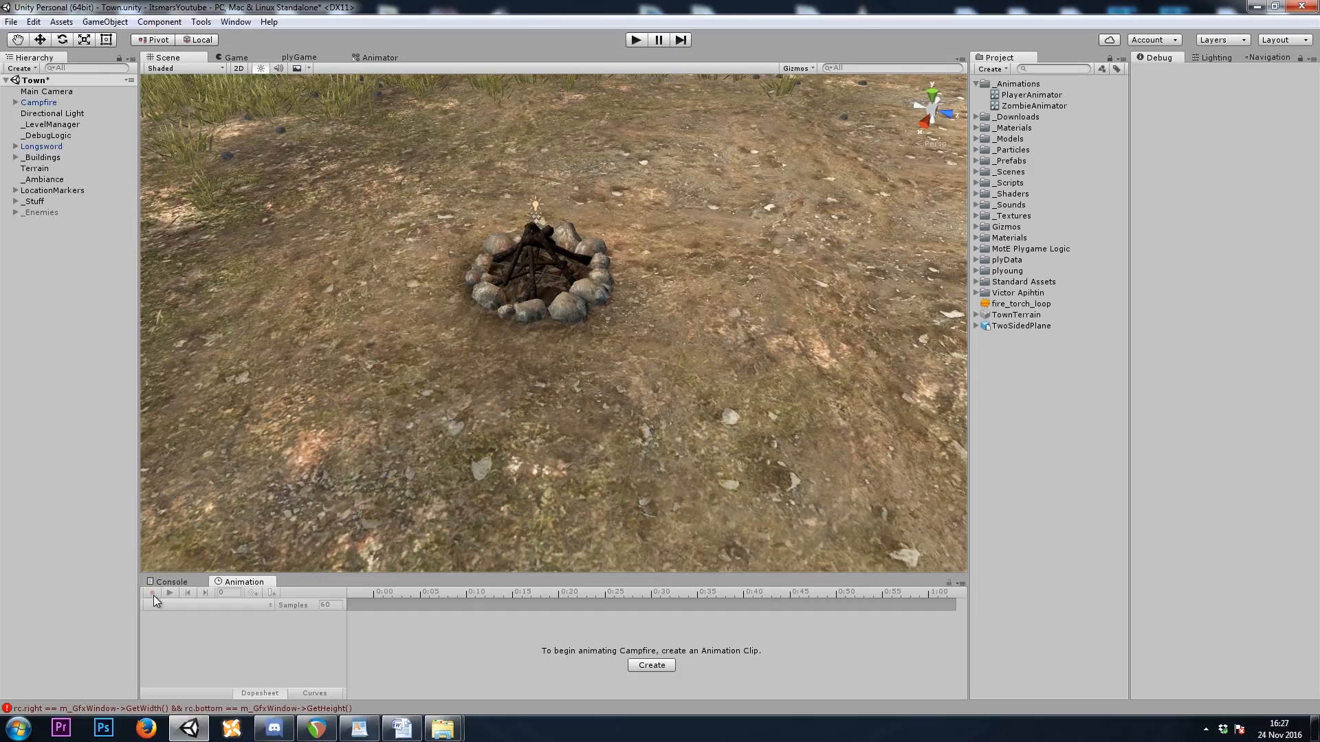
Remove the Animation component from the campfire and return the Inspector to Normal mode
click(39, 103)
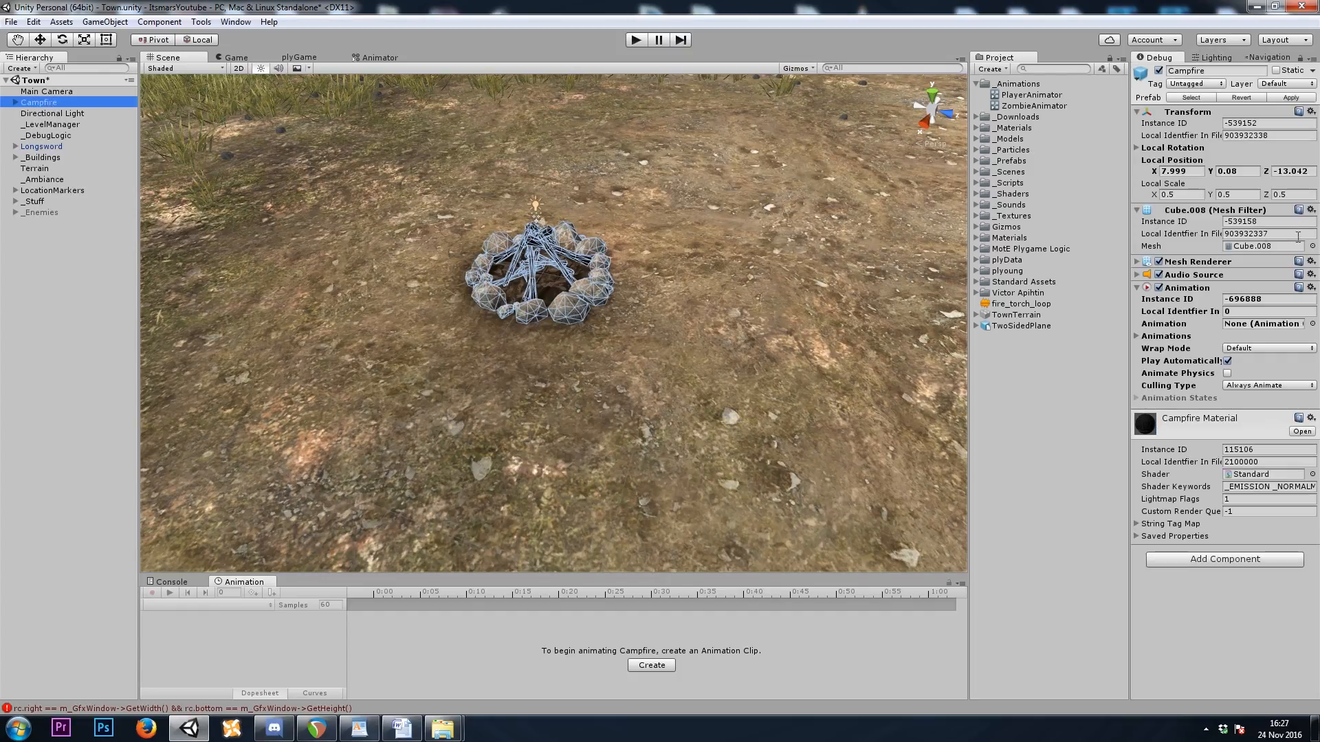
right_click(1185, 289)
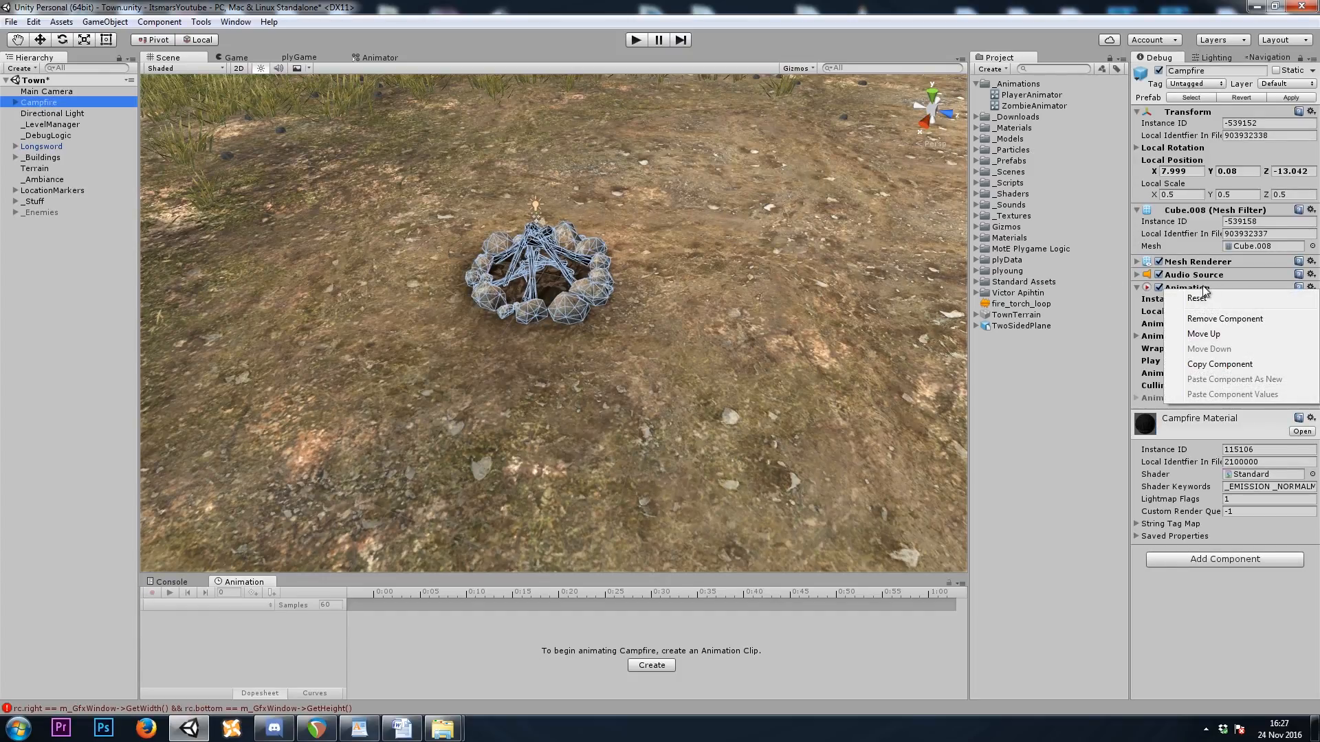
click(1207, 320)
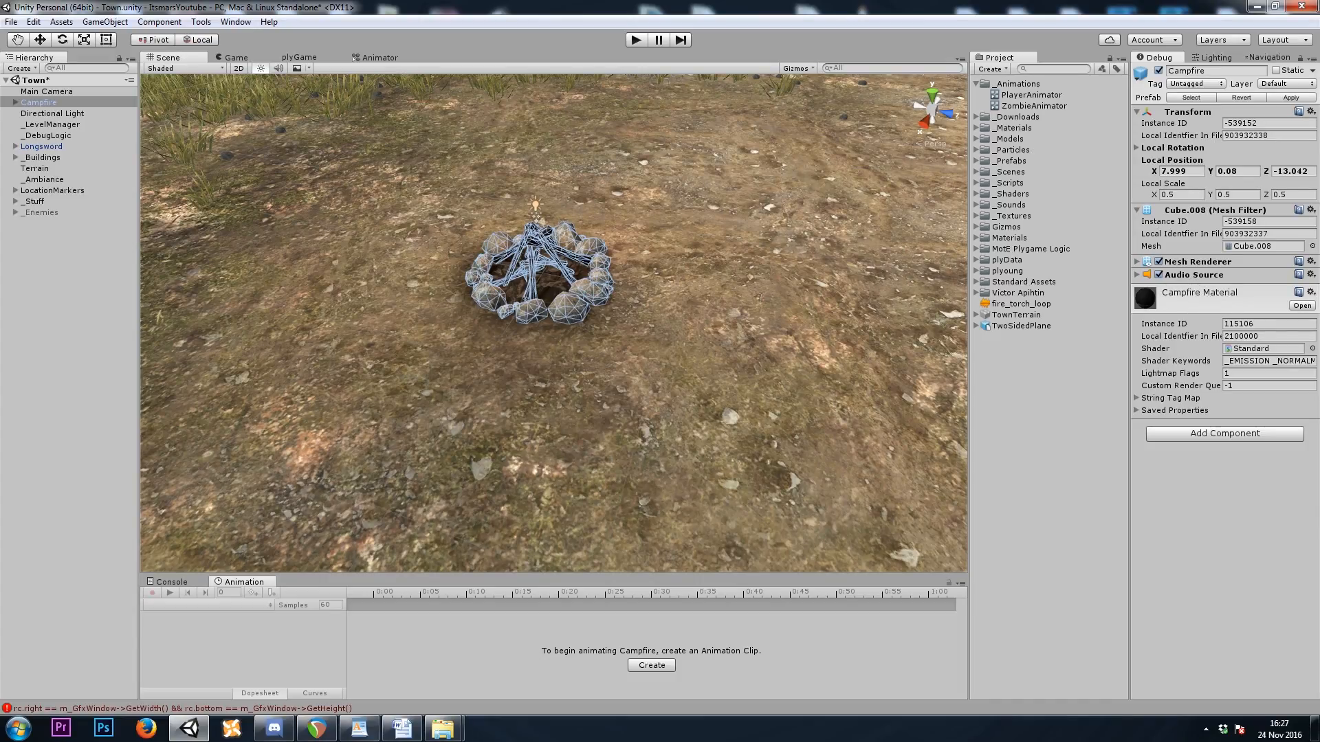
click(1313, 59)
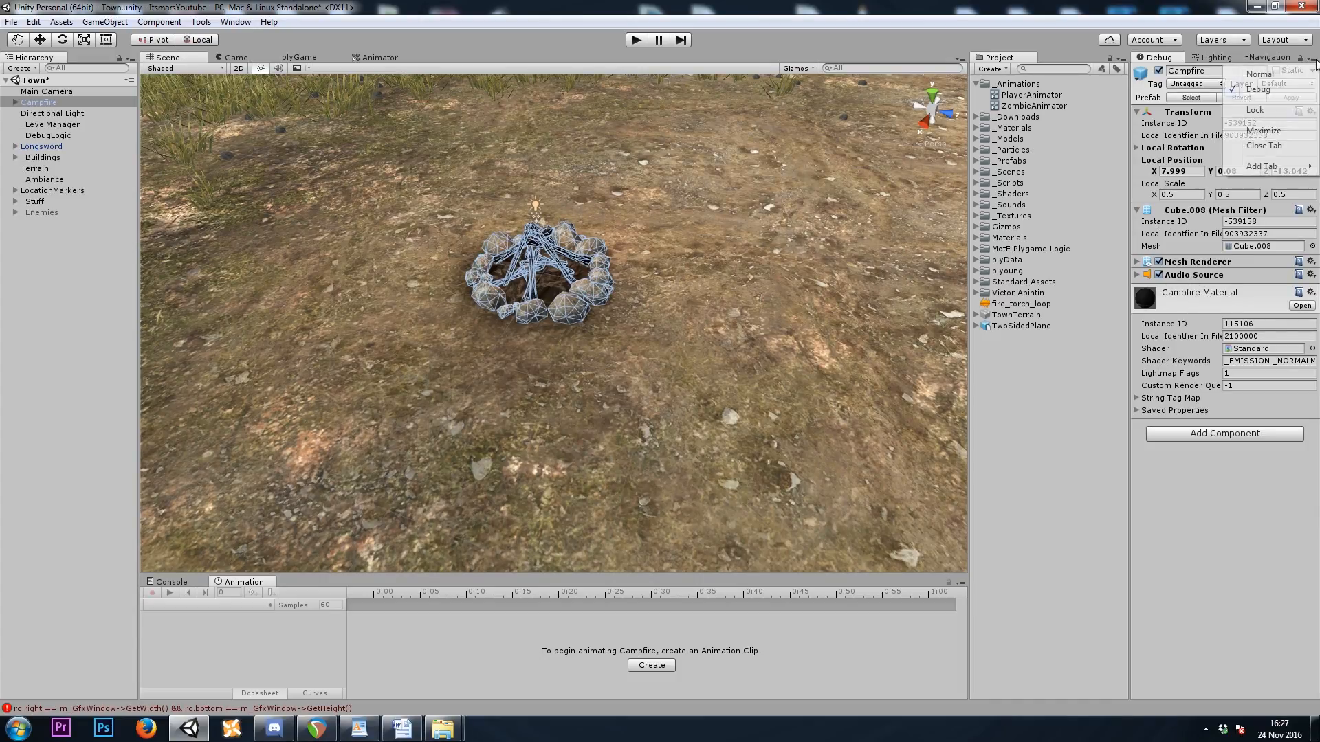
click(1276, 76)
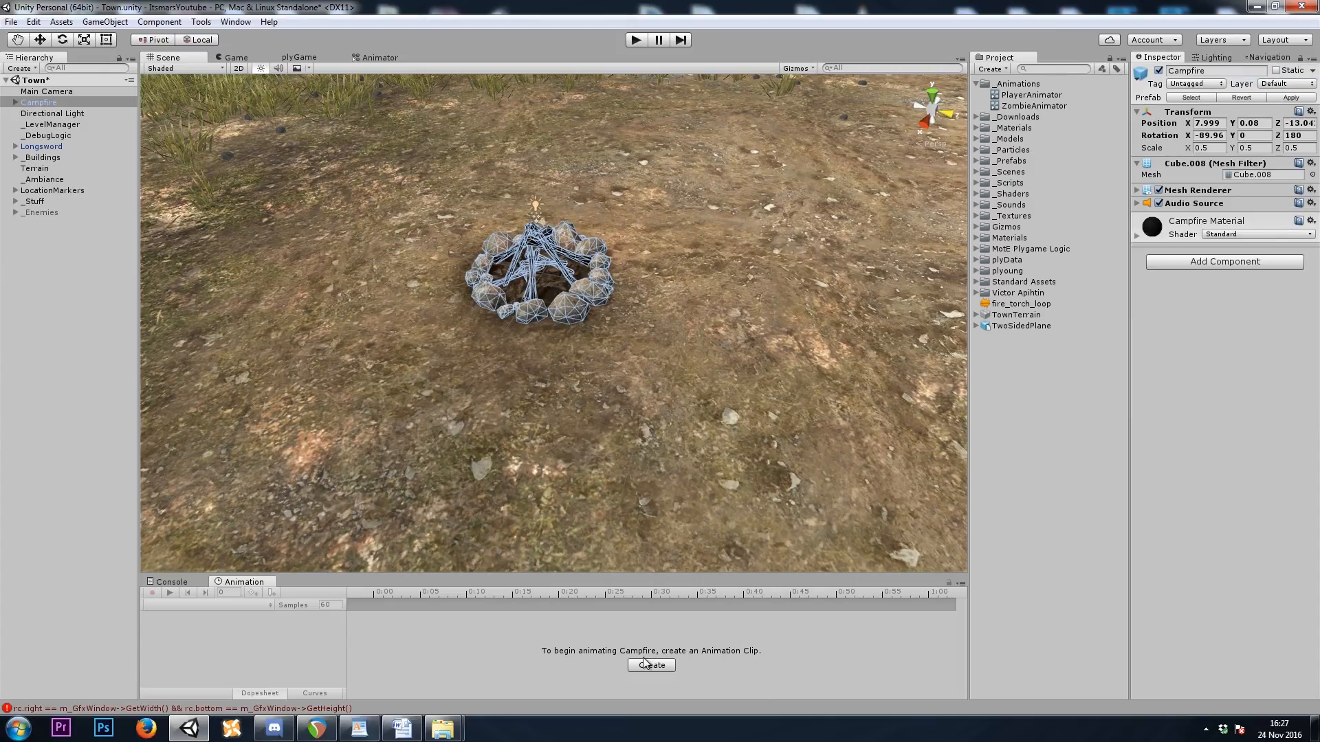
Create a clip named CampfireAnimation for the campfire in the _Animations folder and turn off animation recording
click(650, 664)
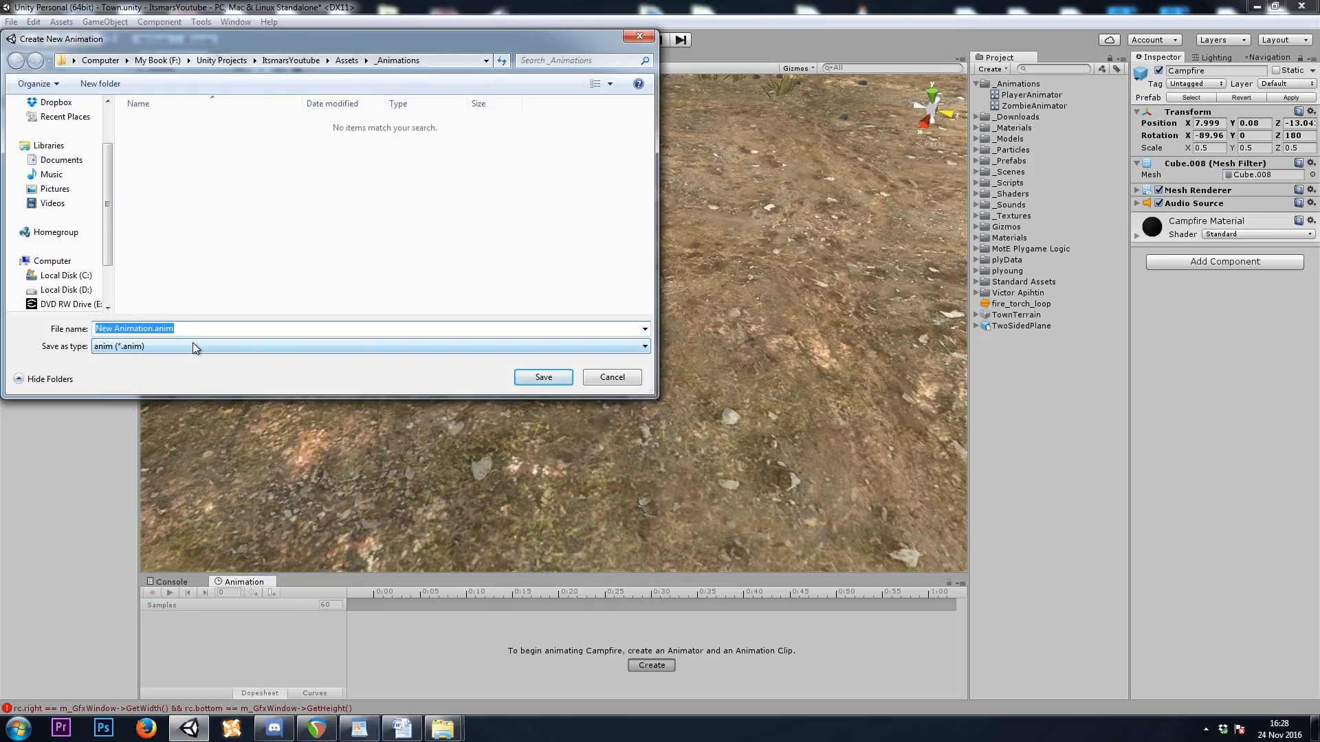
text(CampfireAnima)
click(543, 377)
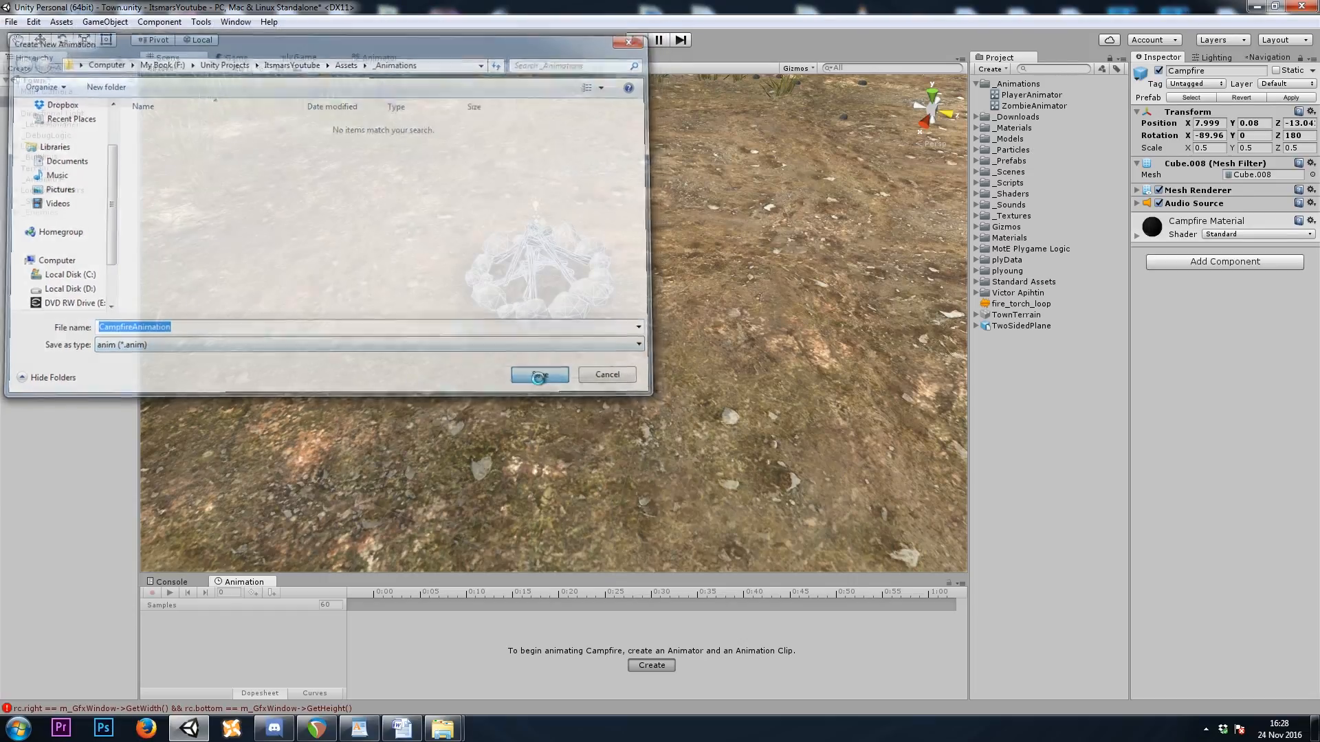
click(151, 592)
Open the Campfire animator controller and reposition its CampfireAnimation state beside the Entry state
click(1191, 217)
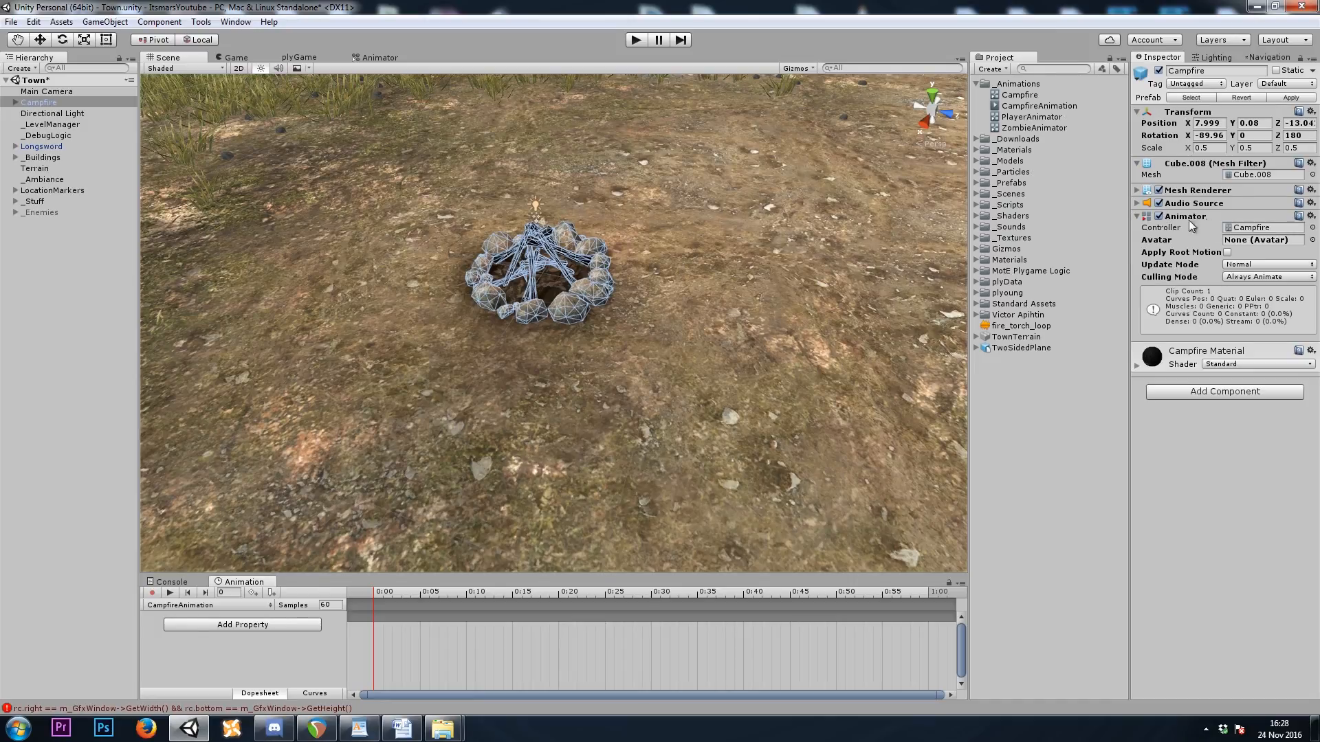
click(1207, 228)
double_click(1017, 95)
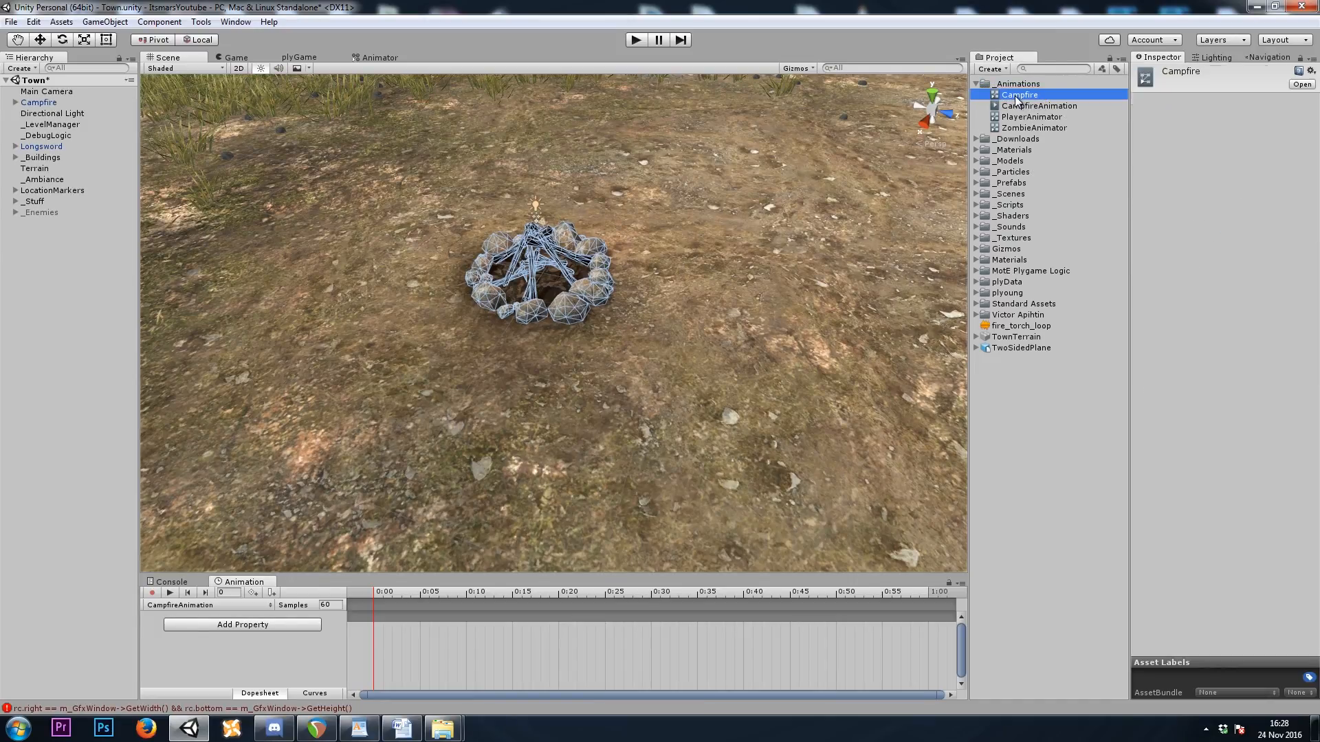
drag(600, 289, 658, 381)
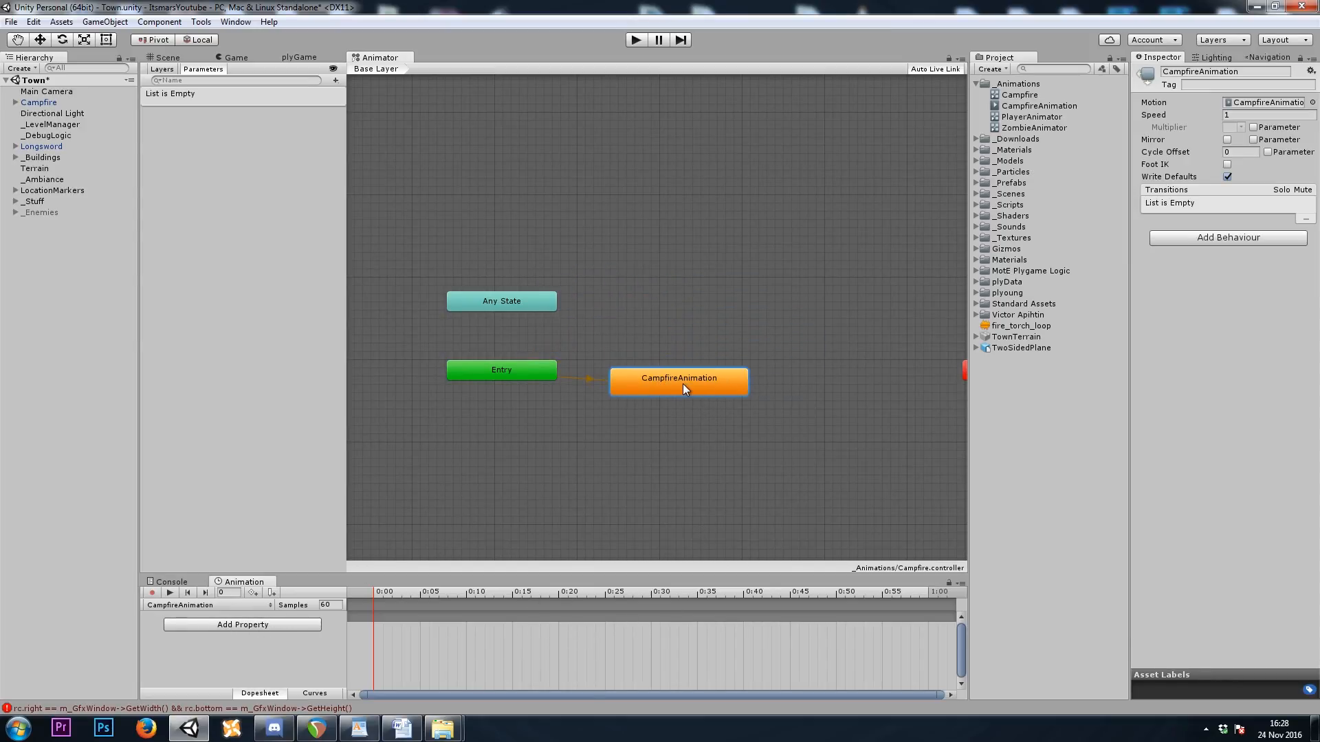
Return to the Scene view and enlarge the Animation window, comparing its Curves and Dopesheet displays
click(168, 57)
right_drag(752, 413, 742, 359)
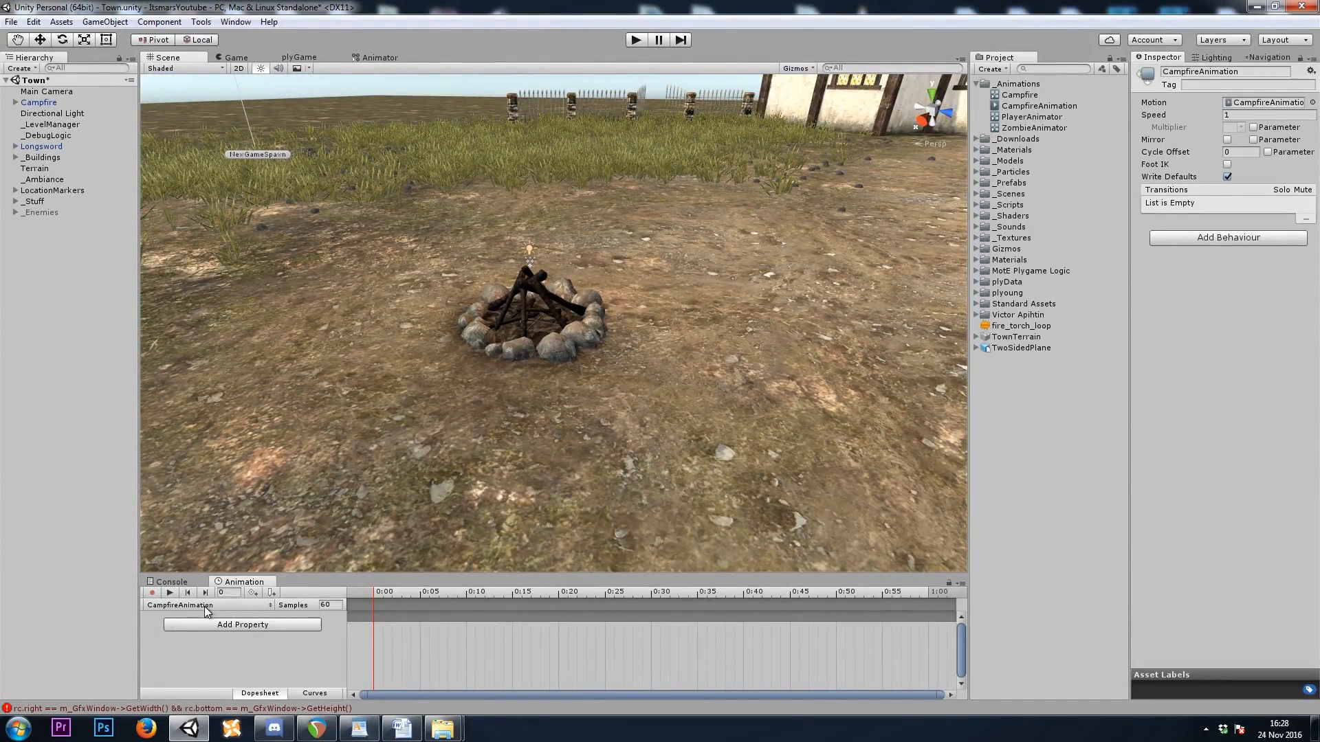
click(256, 691)
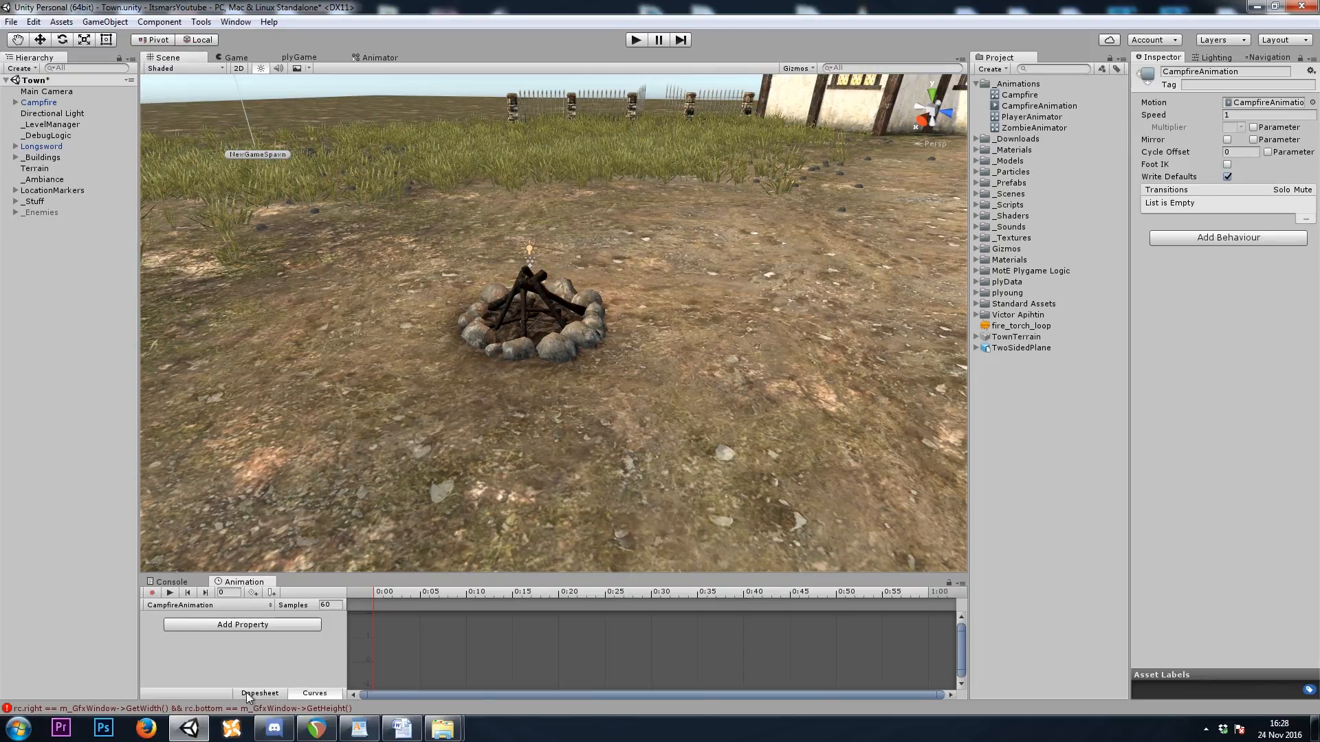
click(322, 693)
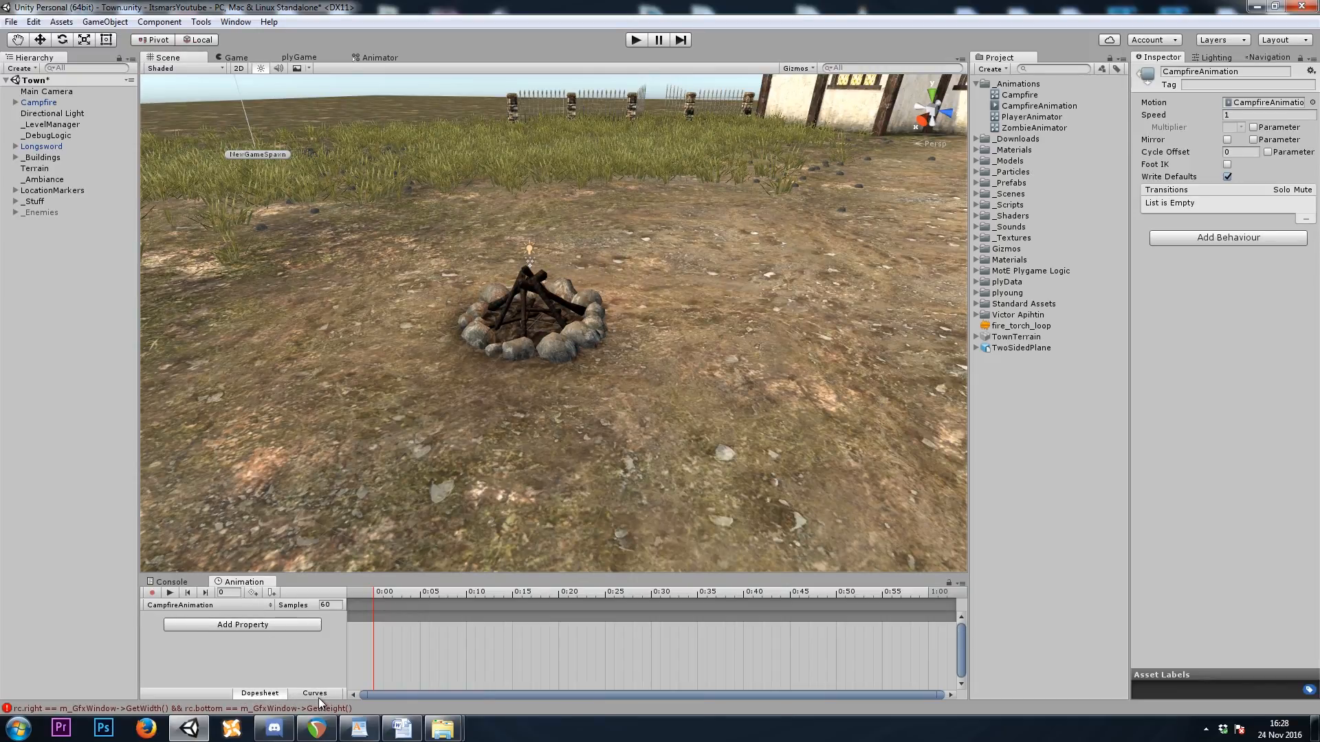
drag(479, 577, 501, 508)
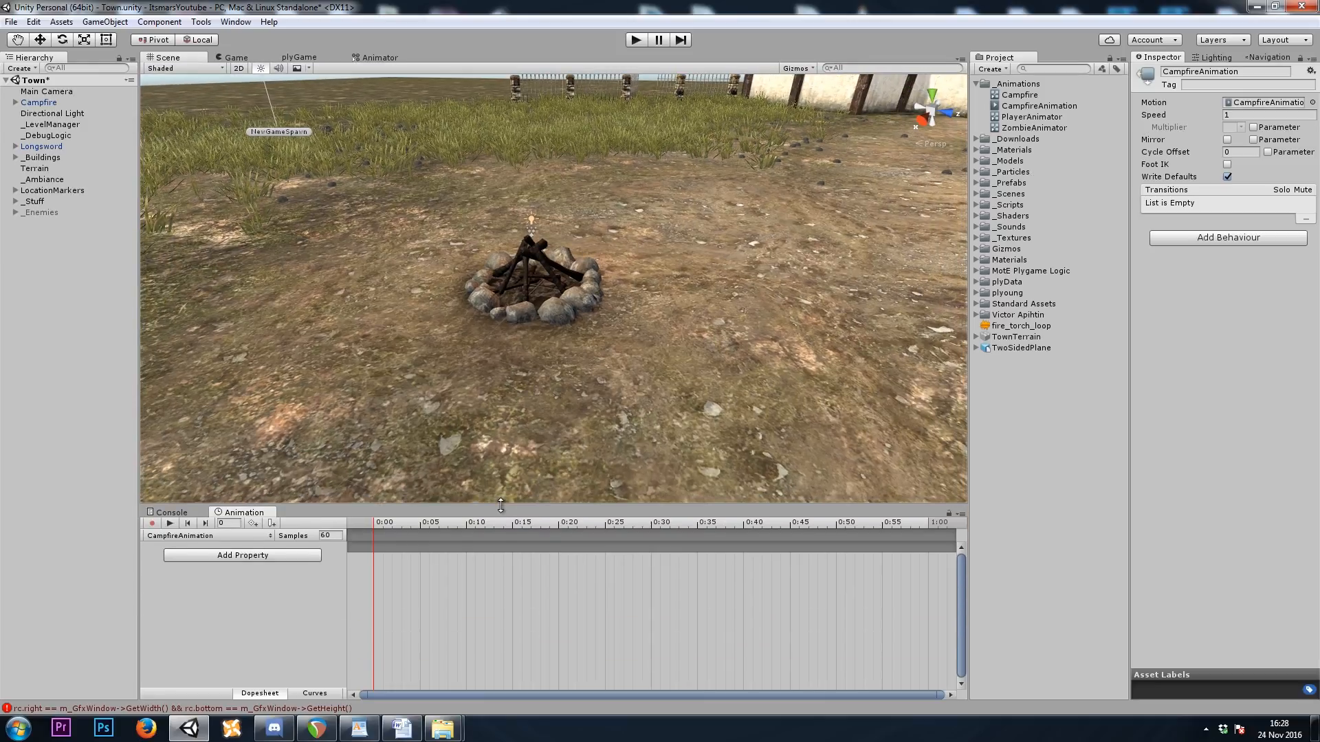
click(328, 694)
click(300, 694)
click(254, 694)
click(259, 694)
drag(383, 522, 352, 518)
Examine the range, colour and intensity settings of the campfire's child Light
click(57, 101)
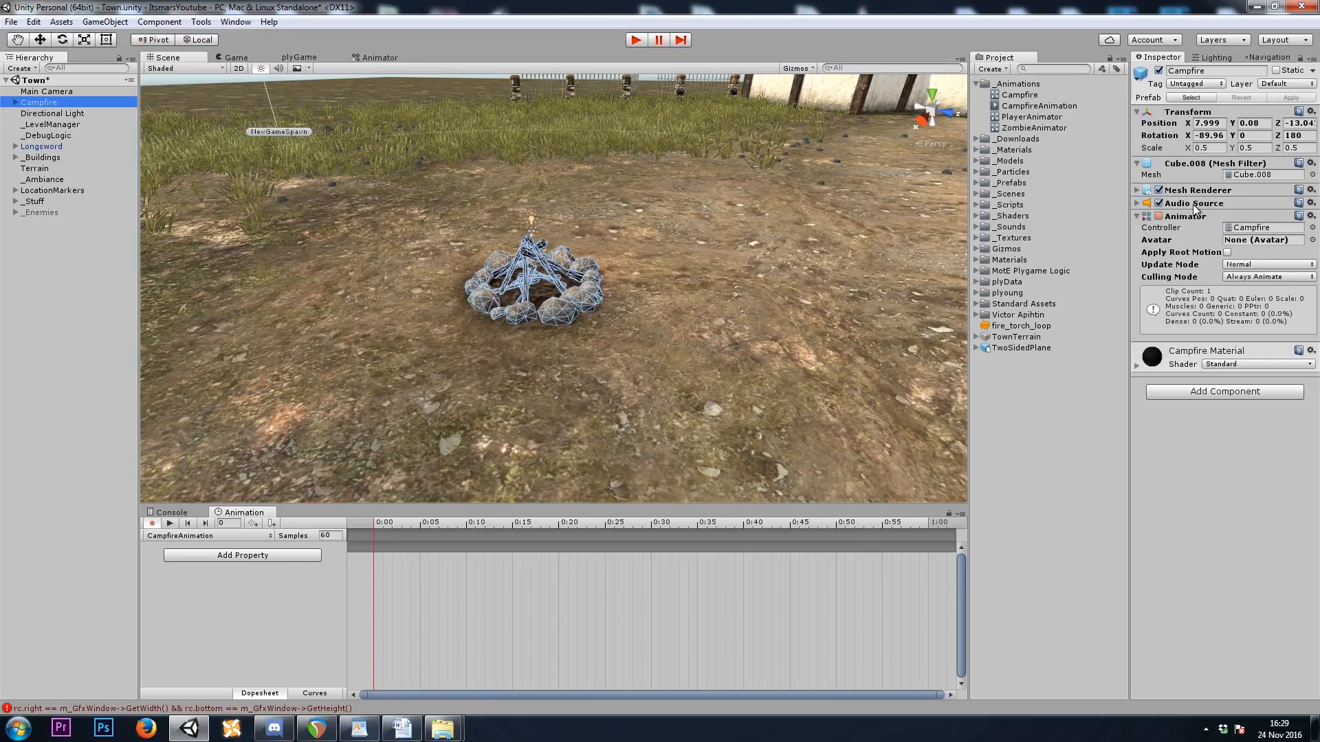
click(15, 102)
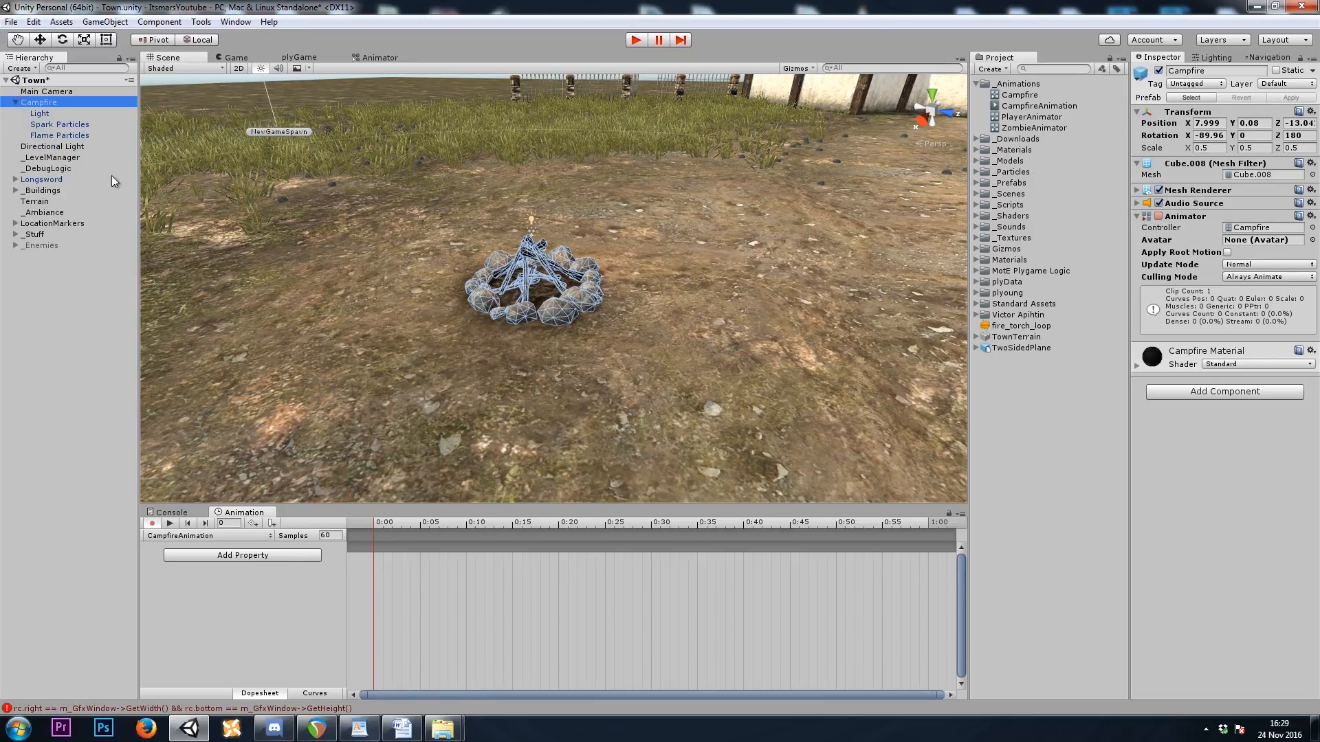
click(38, 114)
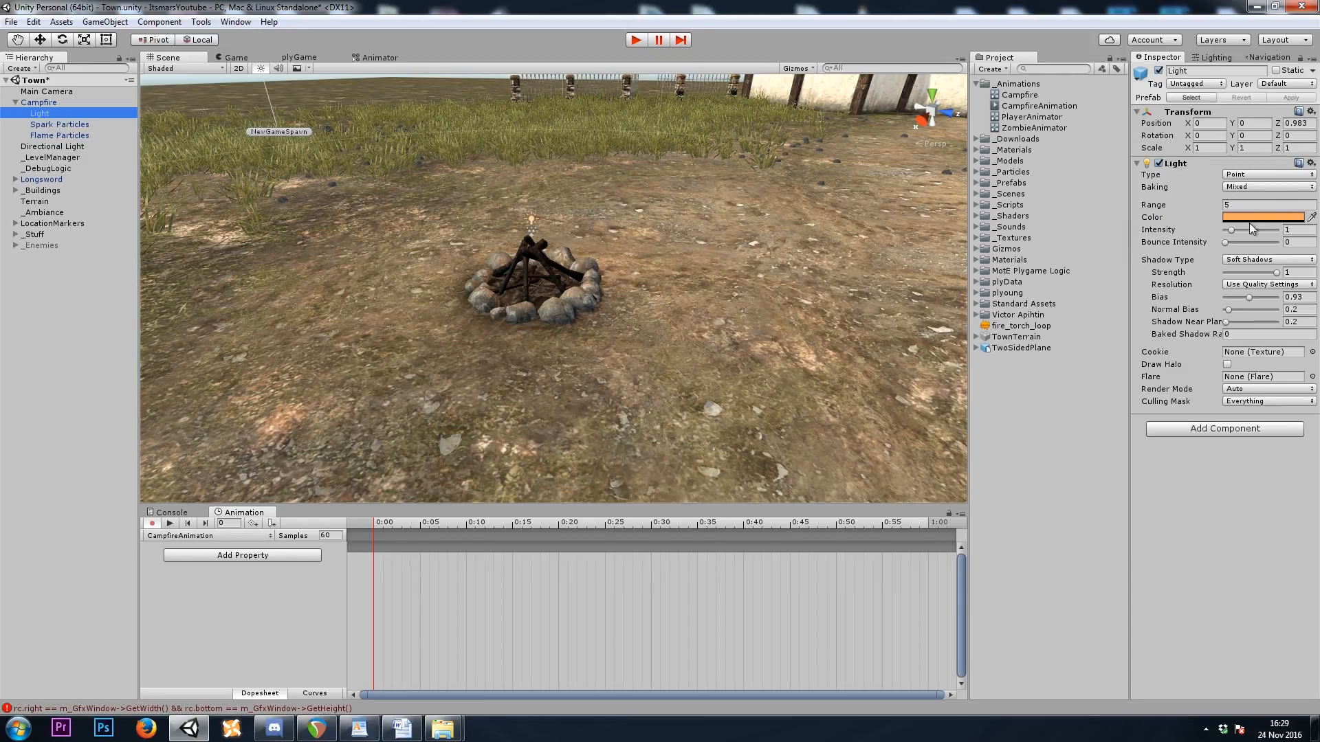
right_drag(675, 306, 603, 216)
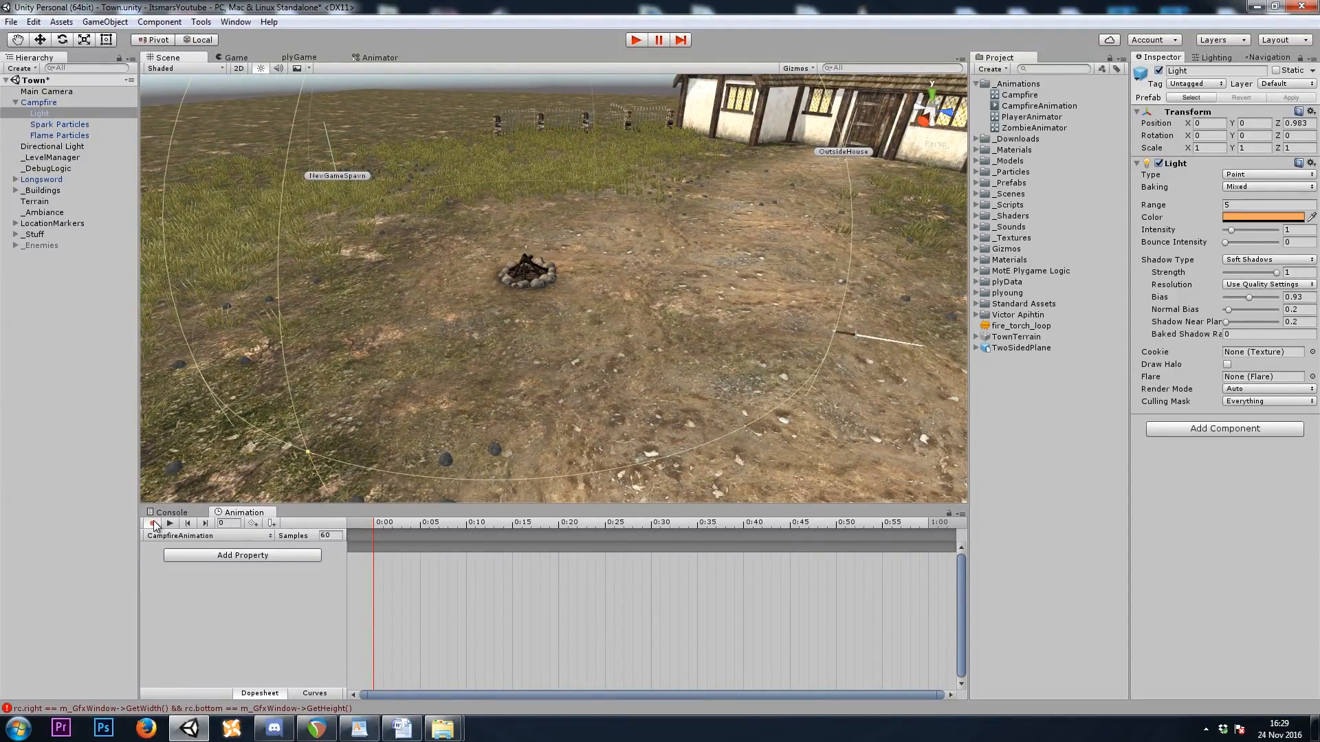
Select the Campfire object and start recording its CampfireAnimation clip from frame 0
click(49, 103)
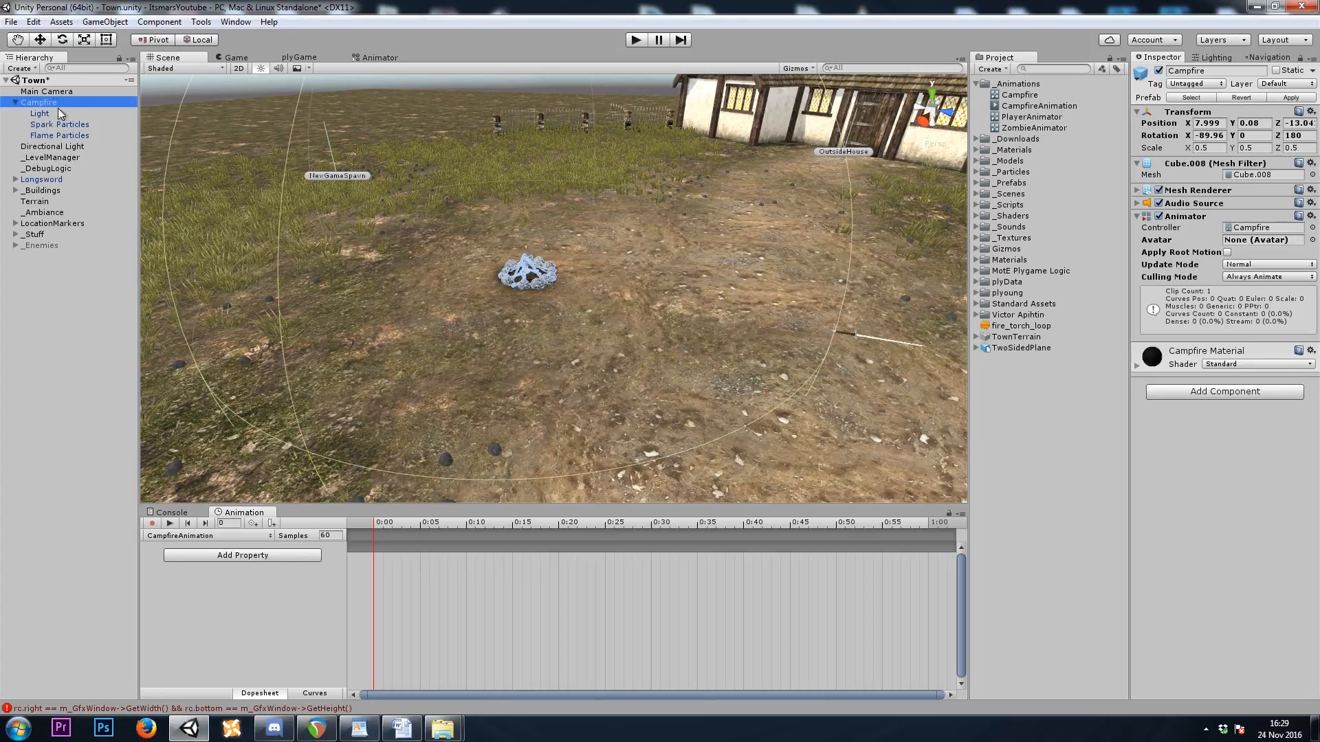
click(165, 536)
click(171, 550)
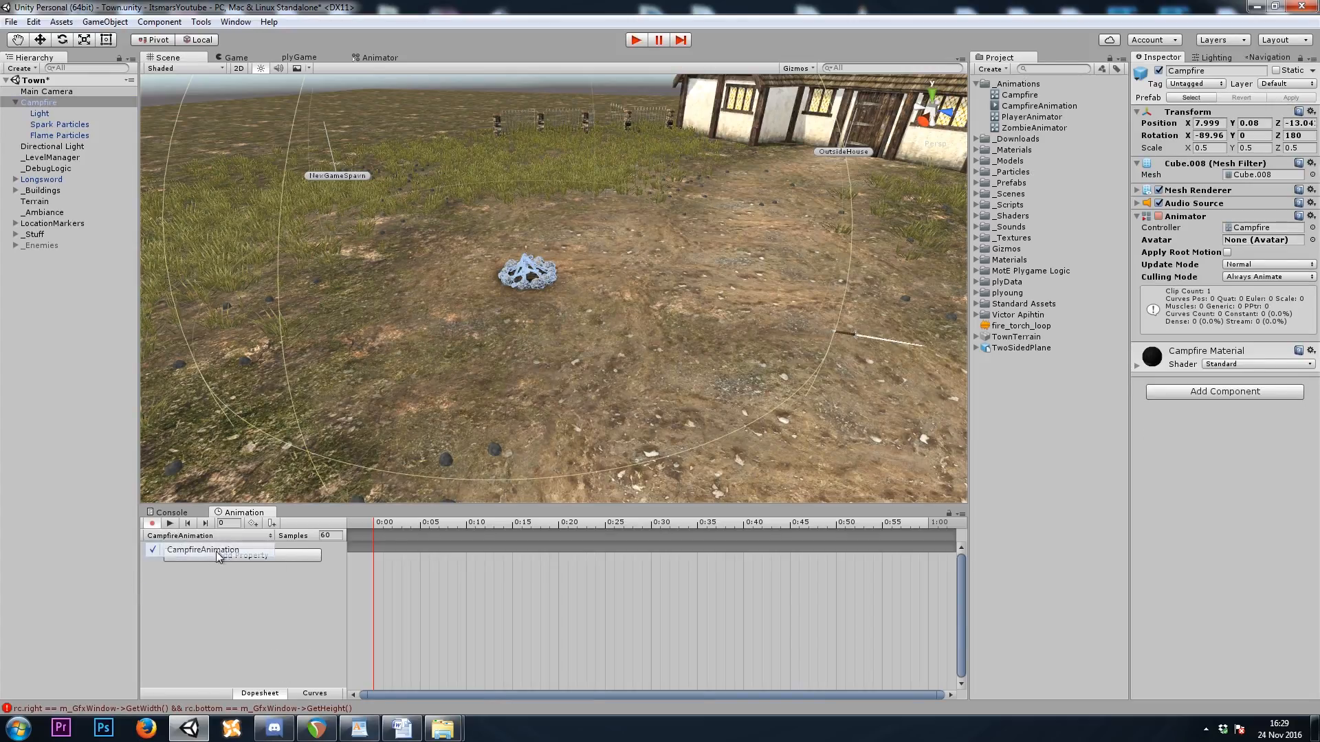
click(153, 524)
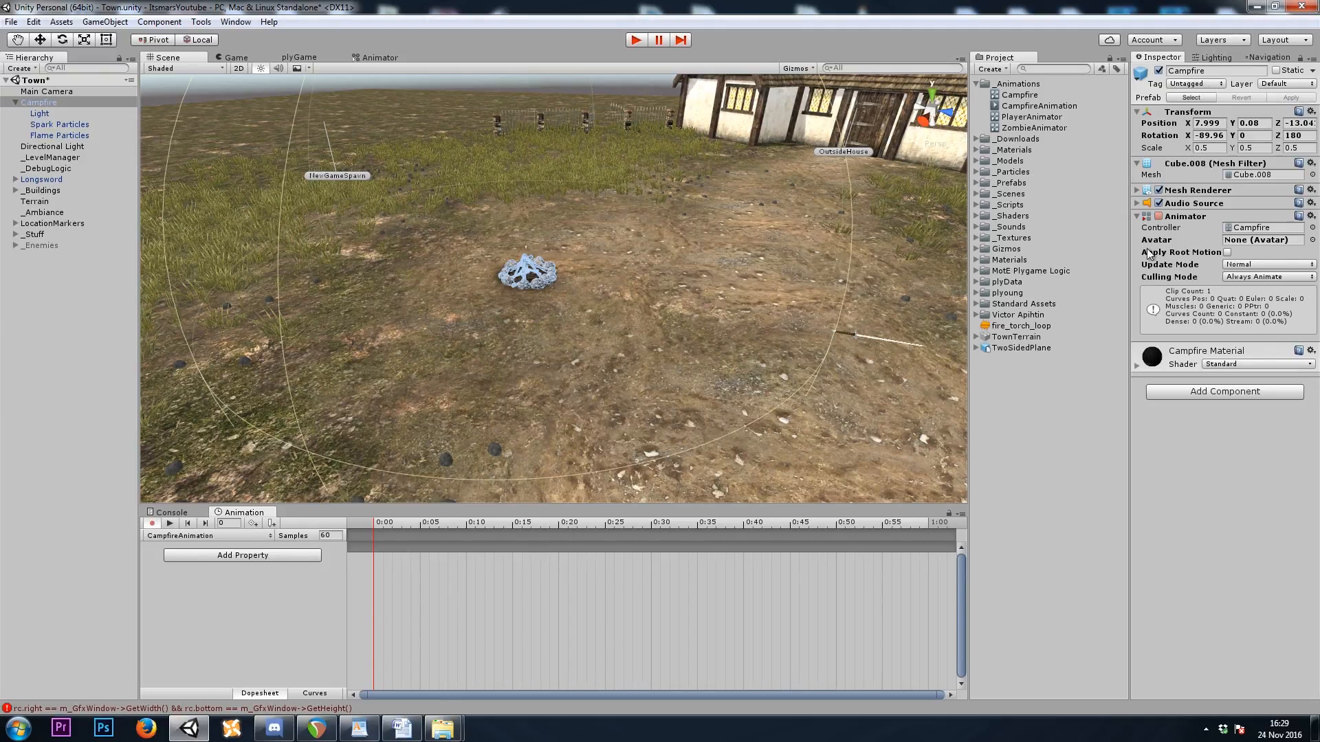
drag(422, 523, 340, 533)
Key the campfire Light at frame 0 with a range of 5.34 and an intensity of 0.3
click(41, 114)
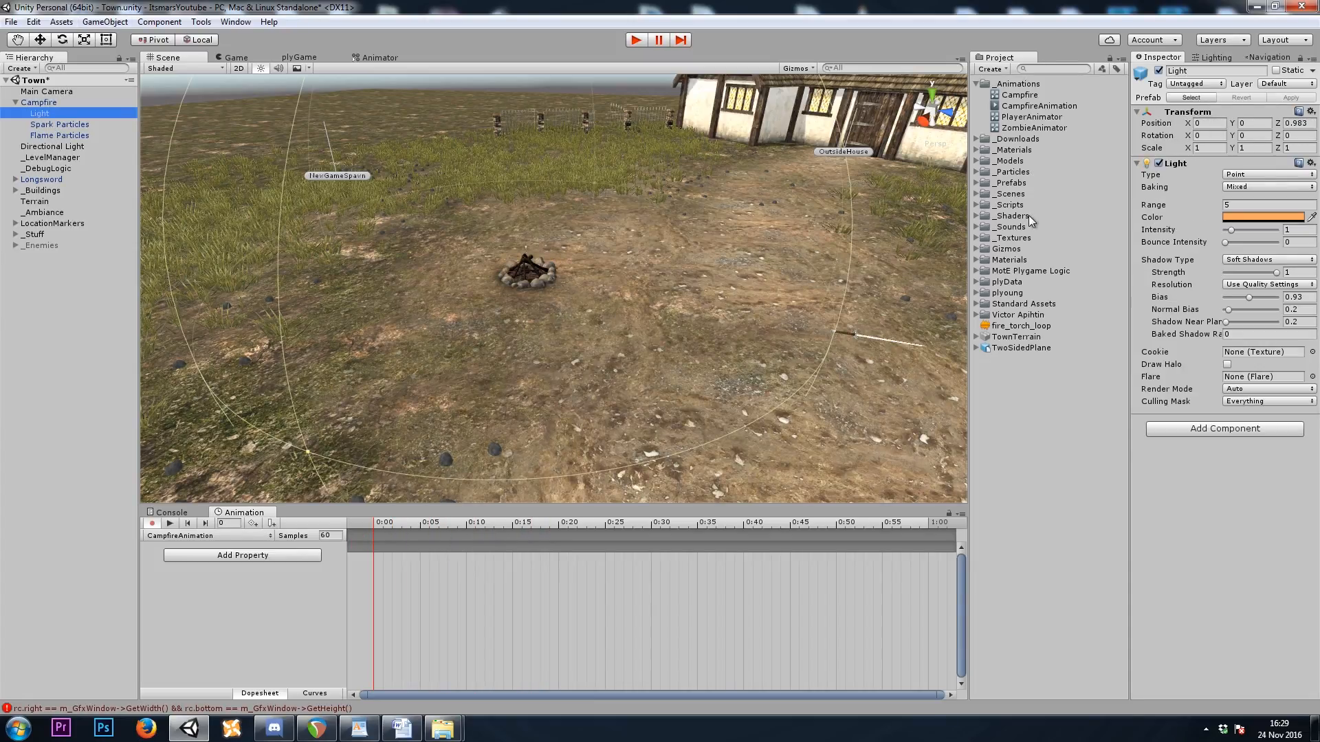
mouse_move(1223, 211)
mouse_down()
mouse_move(1175, 207)
mouse_move(1228, 230)
mouse_up()
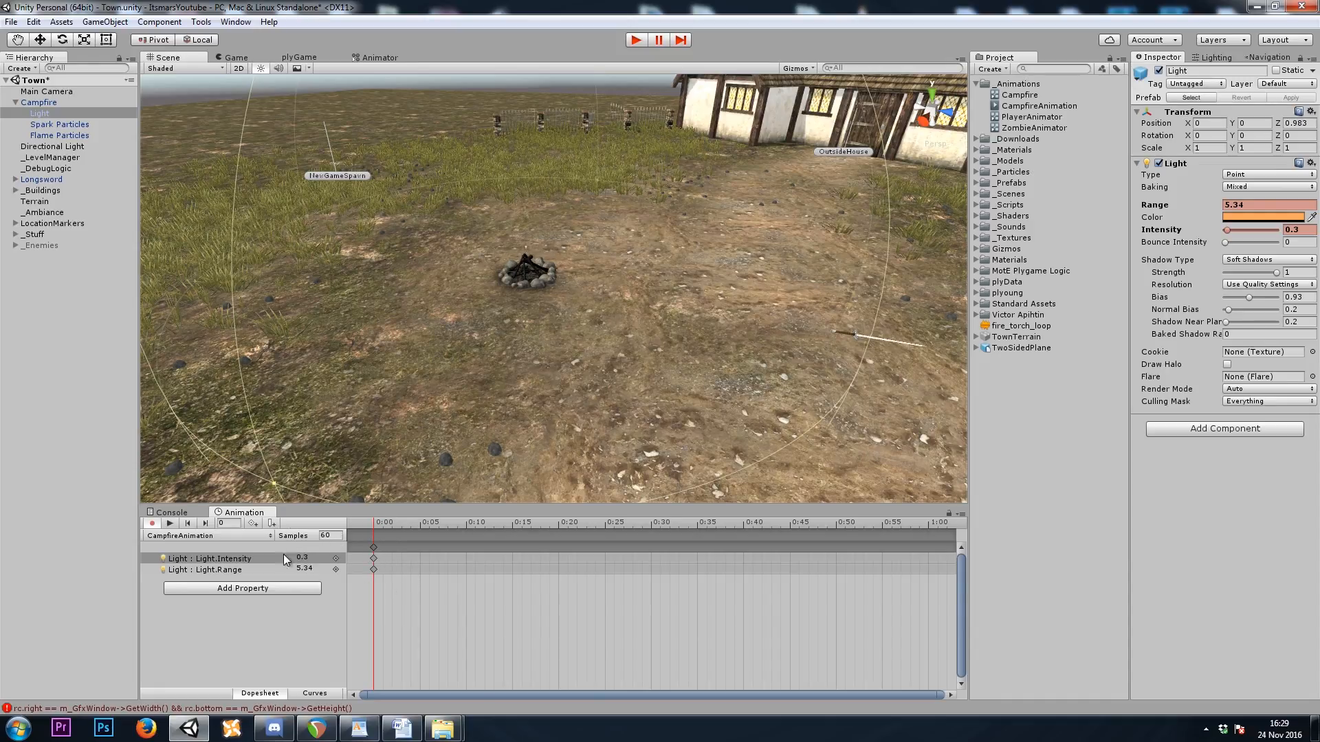
drag(392, 521, 354, 531)
click(374, 548)
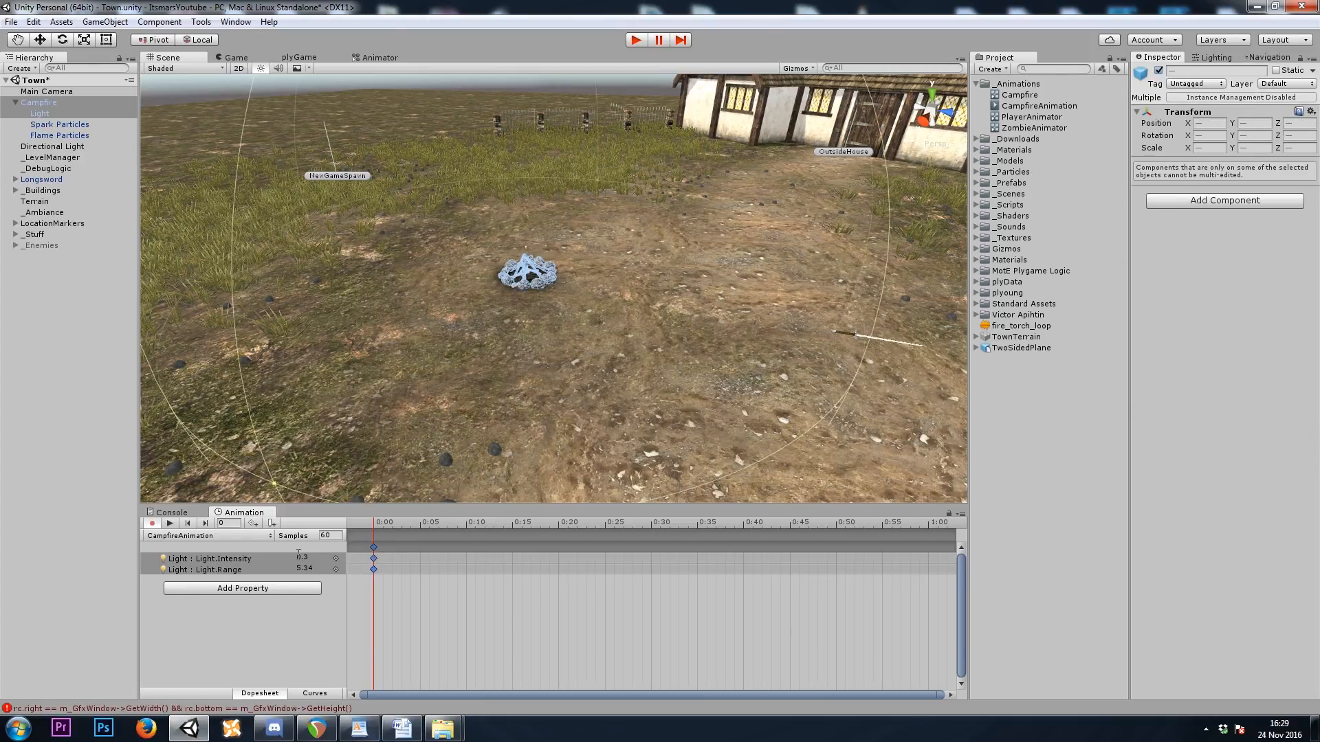
click(230, 560)
Set the Light's frame 0 keys to range 5 and intensity 1
click(1258, 204)
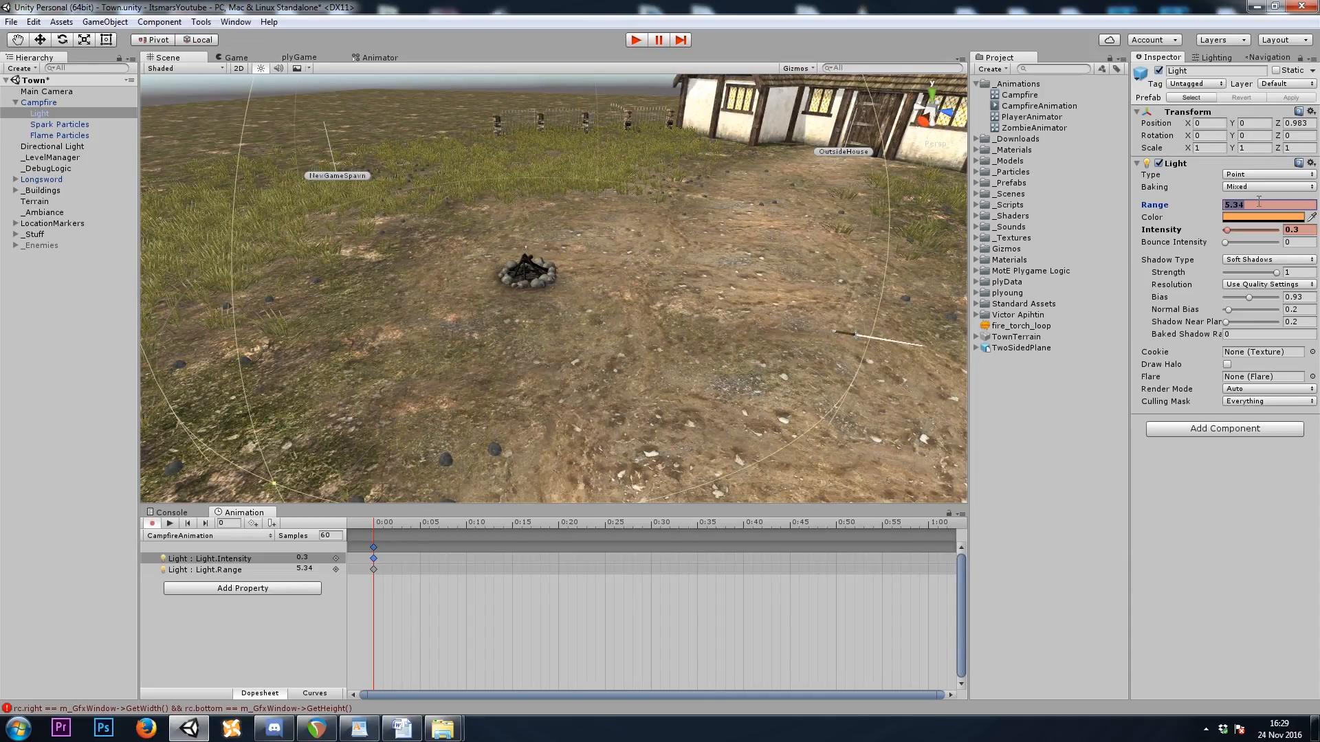
text(1)
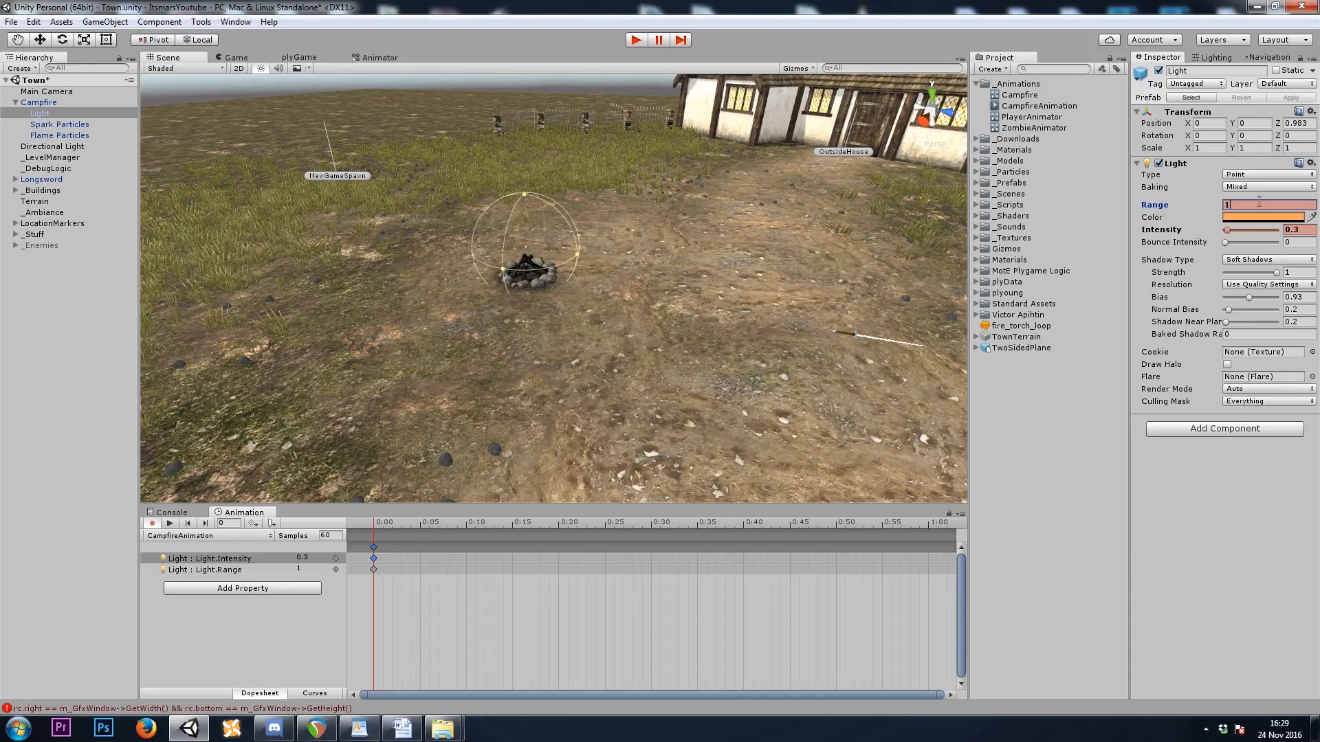
click(1305, 230)
text(1)
click(1248, 202)
text(5)
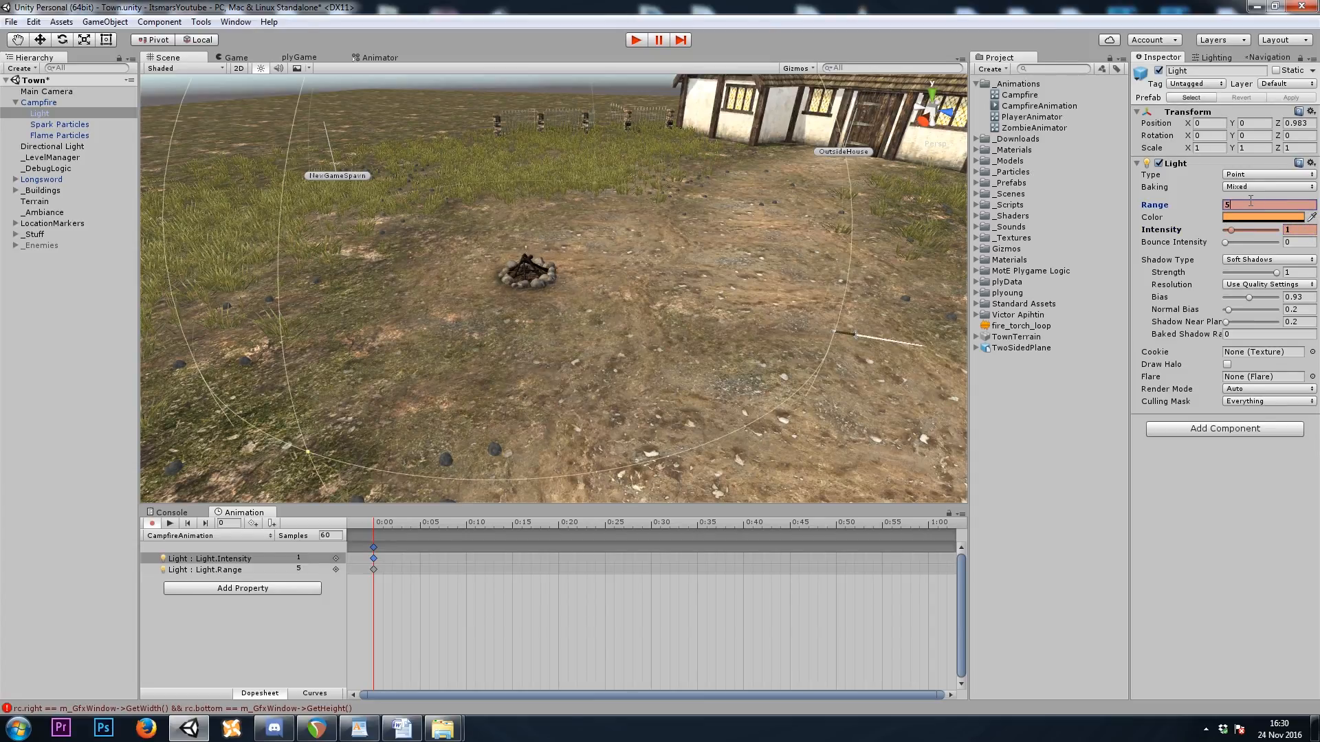
Key the Light at frame 14 with range 5.73 and intensity 0.5, and at frame 60 with range 5 and intensity 1
drag(399, 528, 503, 526)
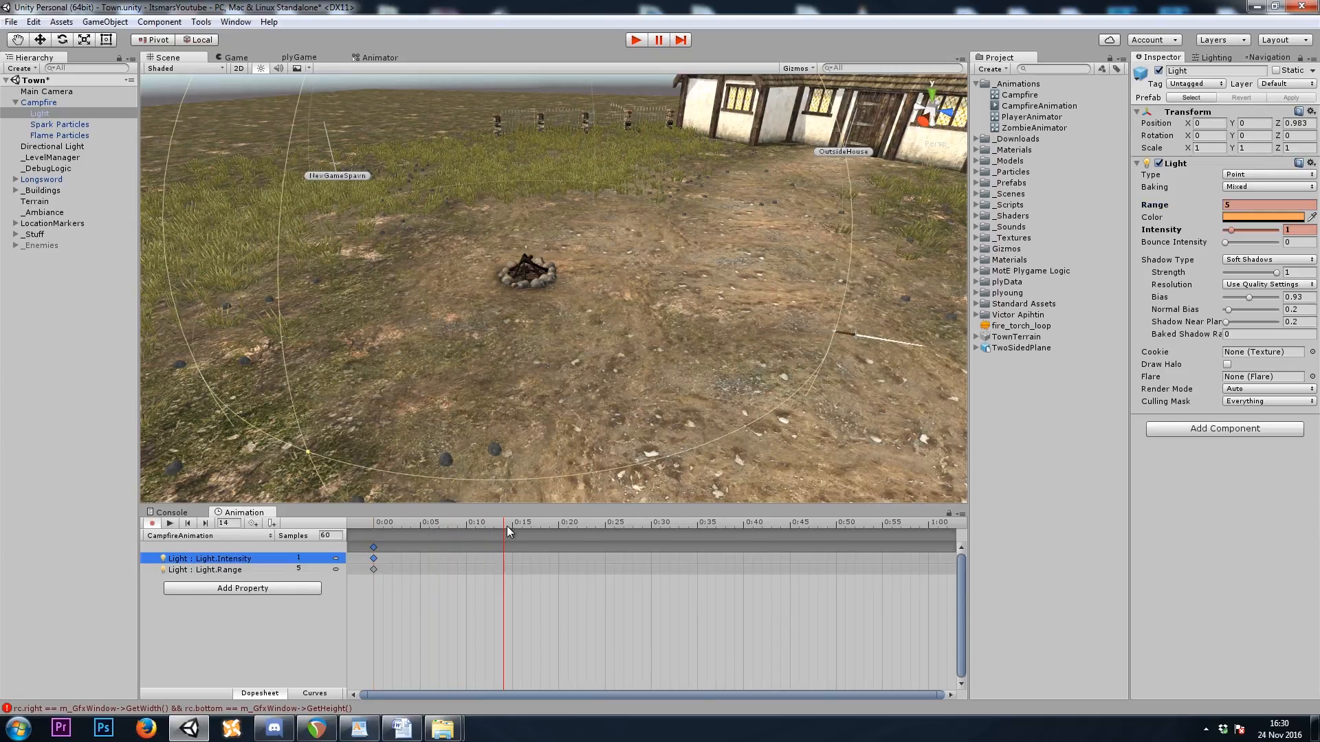
drag(1155, 206, 1228, 231)
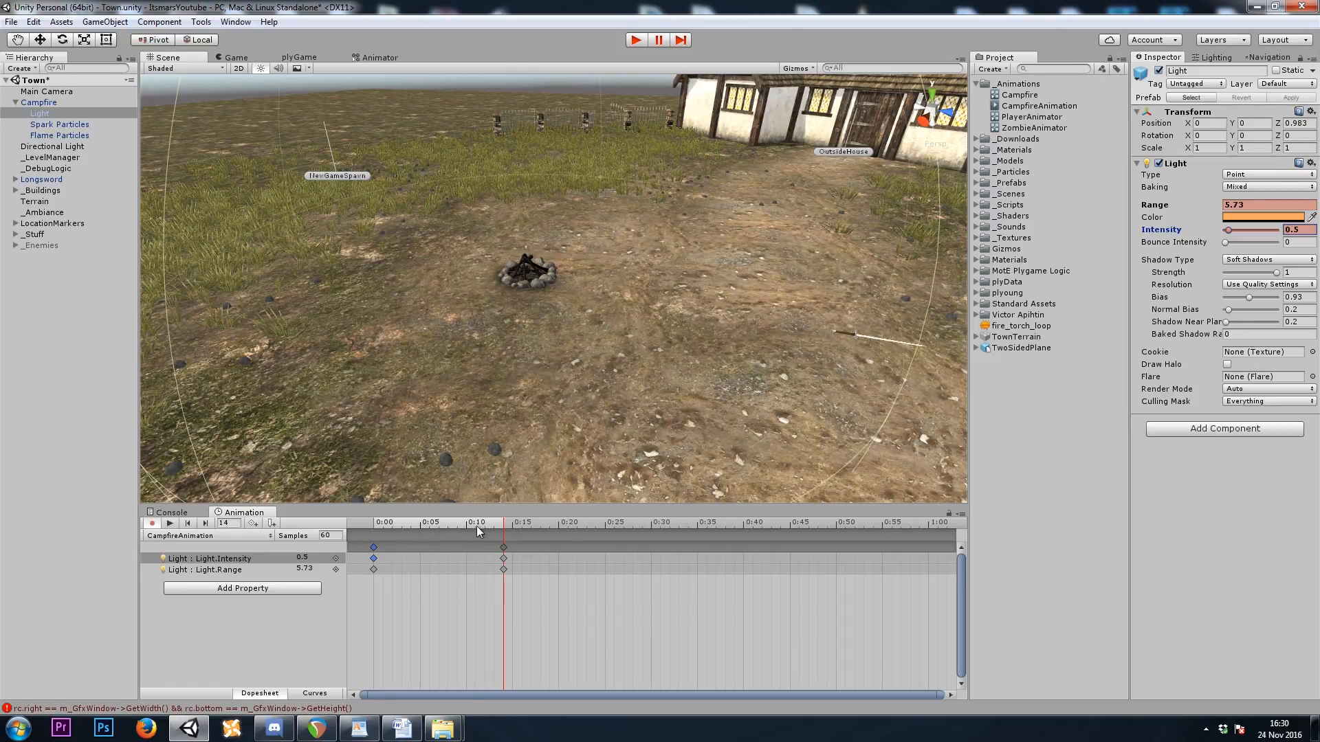
click(931, 526)
click(1253, 205)
text(5)
key(Tab)
text(1)
click(929, 558)
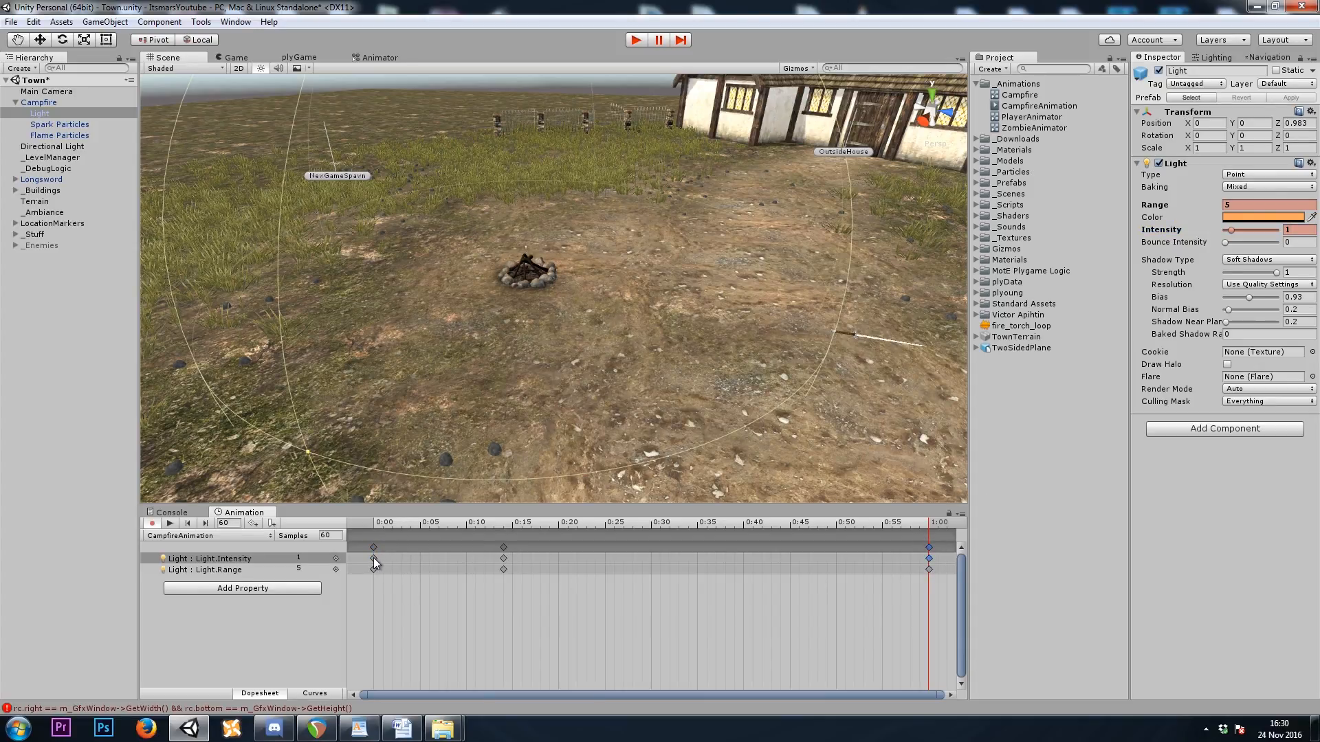
Move the frame 14 keys to frame 6 and key the Light at frame 3 with range 5.48 and intensity 1.2
drag(403, 526, 364, 542)
drag(505, 547, 408, 522)
click(374, 559)
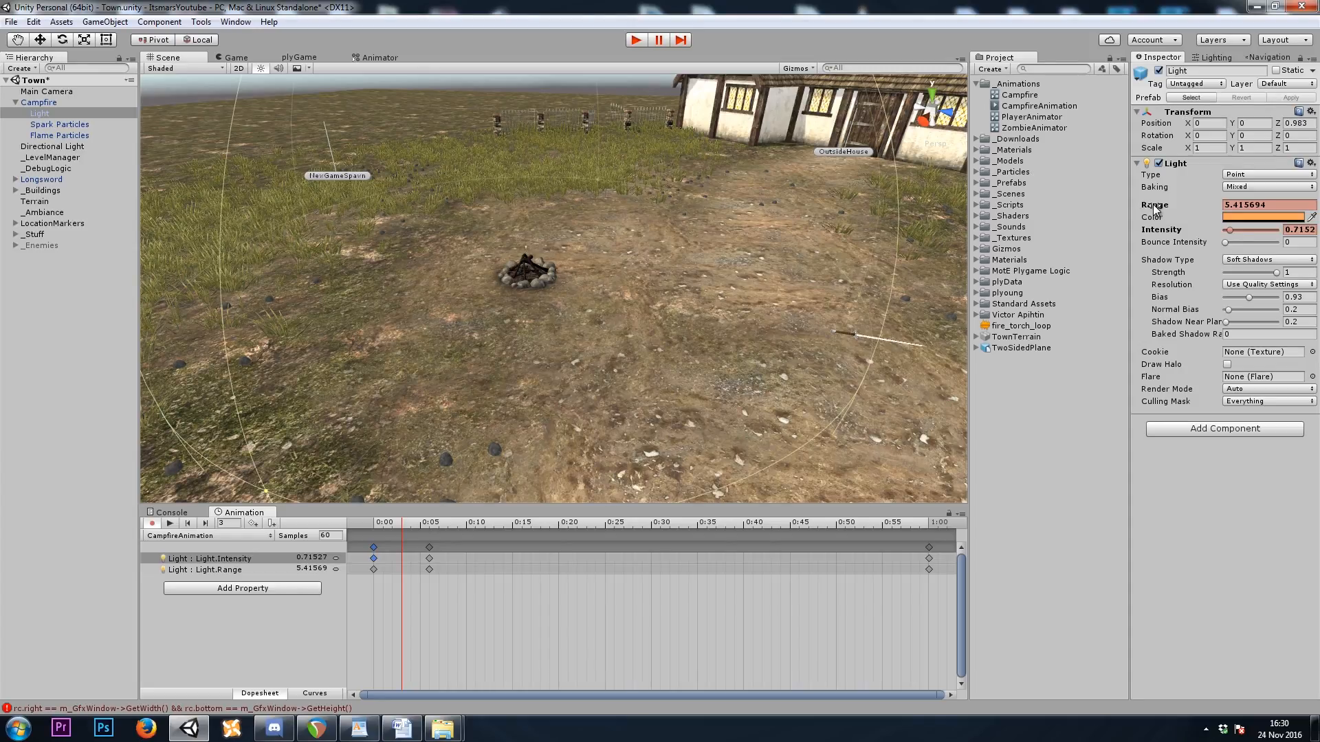
drag(1155, 212, 1161, 207)
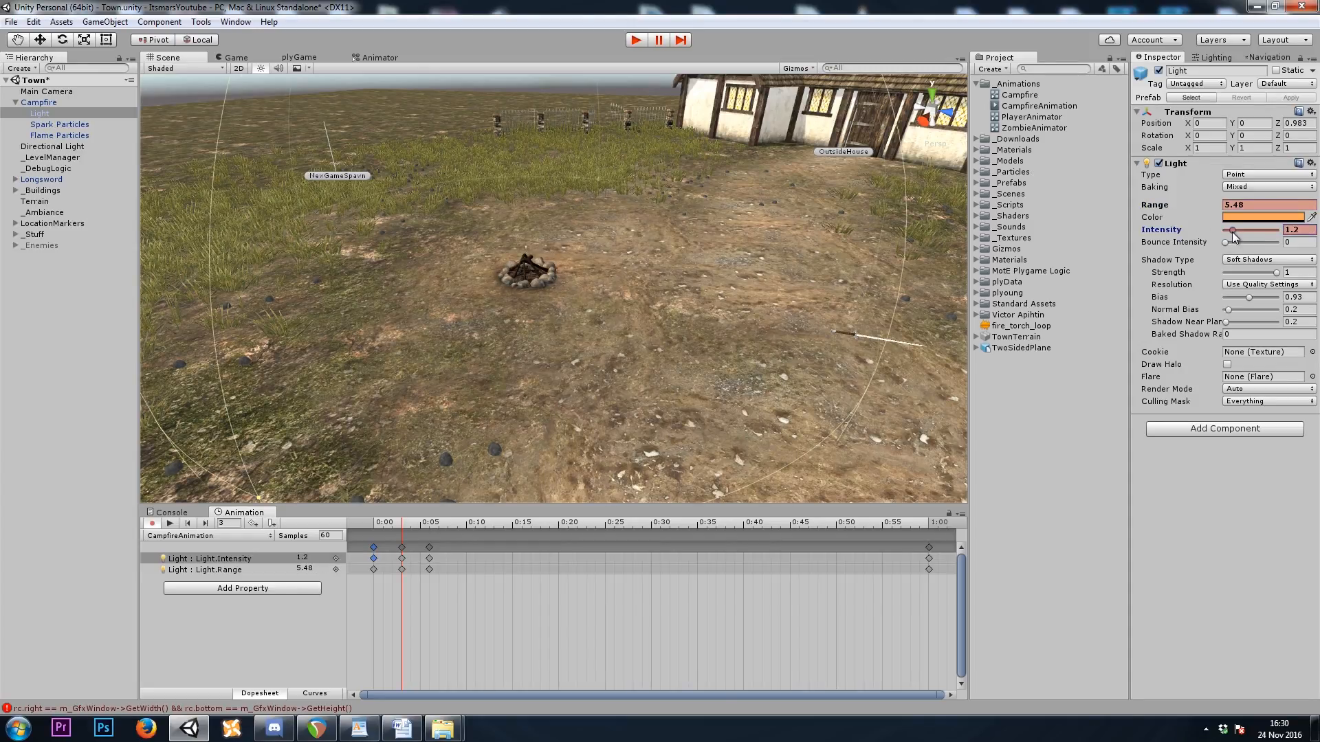
Adjust the Light's frame 6 keys and add varied range and intensity keys at frames 10, 13, 17, 24, 31 and 37
click(430, 524)
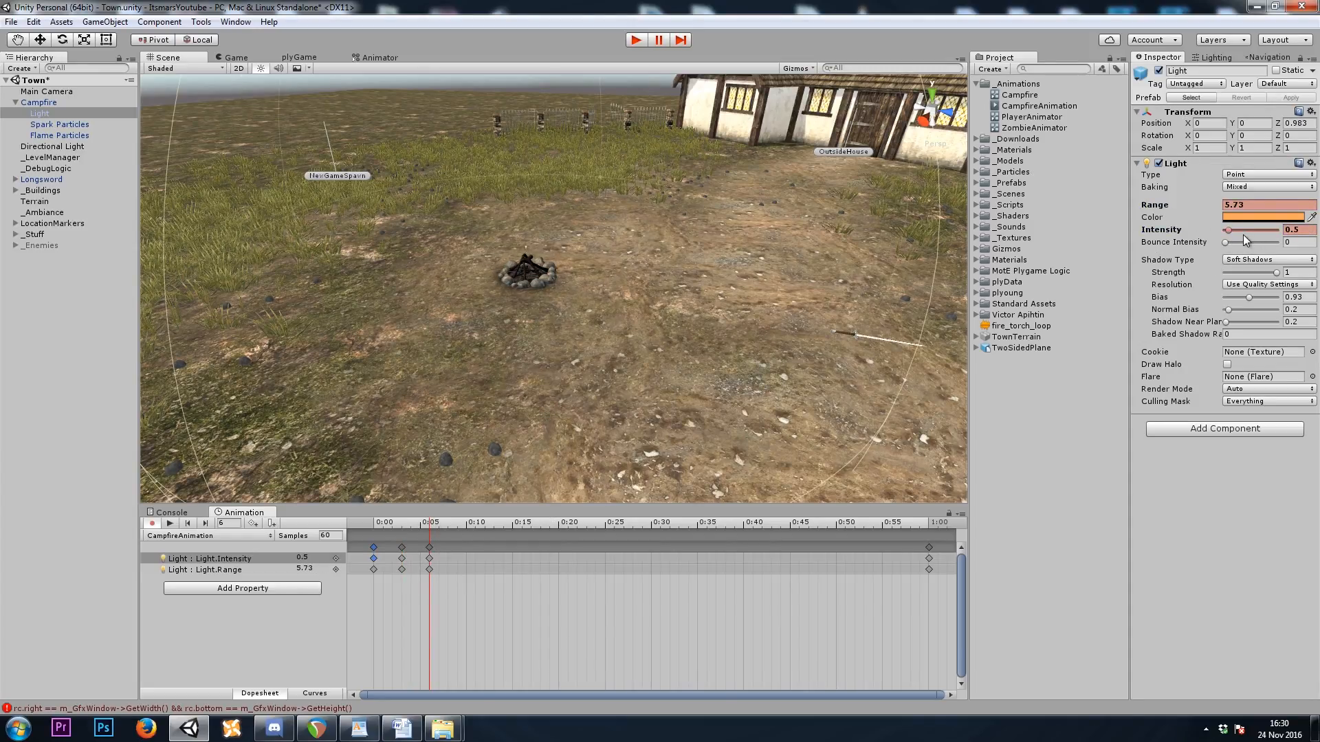
drag(1228, 231, 1172, 207)
click(468, 525)
click(494, 523)
click(532, 522)
click(596, 524)
click(661, 525)
click(716, 524)
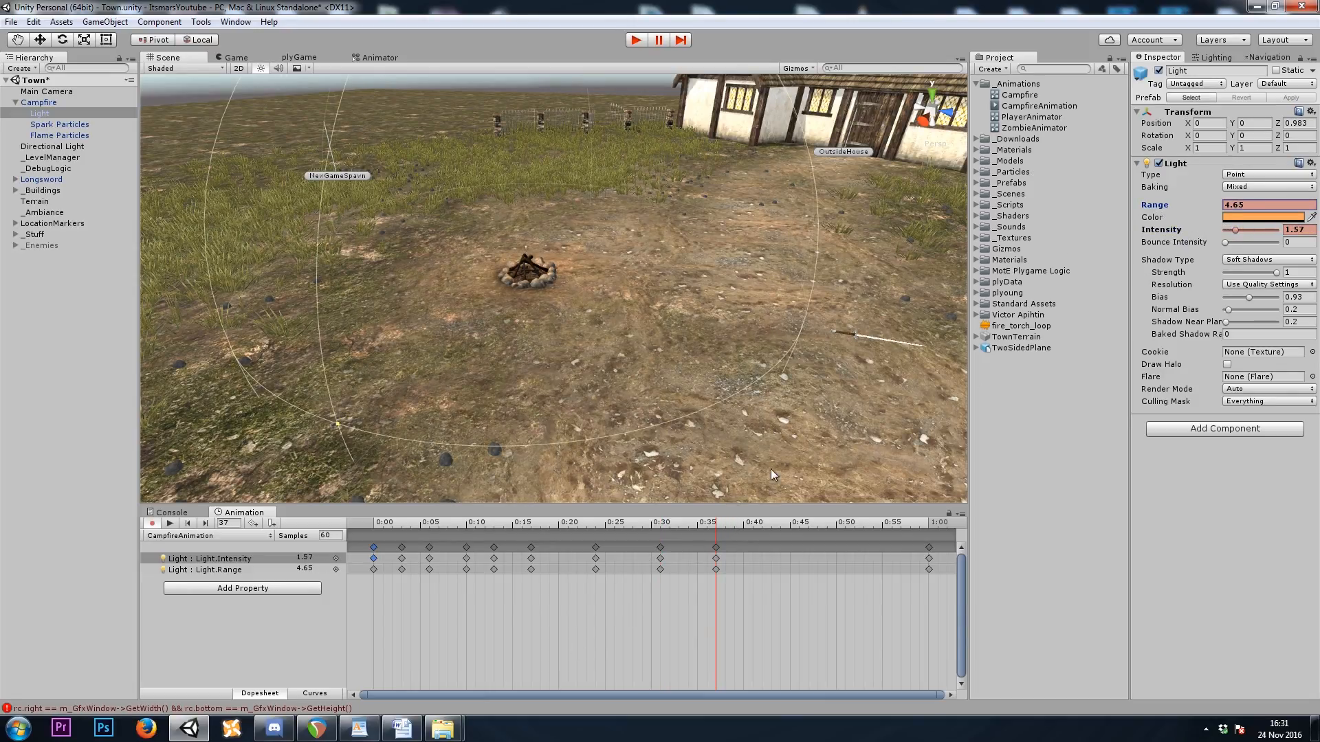
Spread the intermediate light keys along the timeline to frames 8, 12, 18, 26, 34, 45 and 52
drag(720, 550, 855, 550)
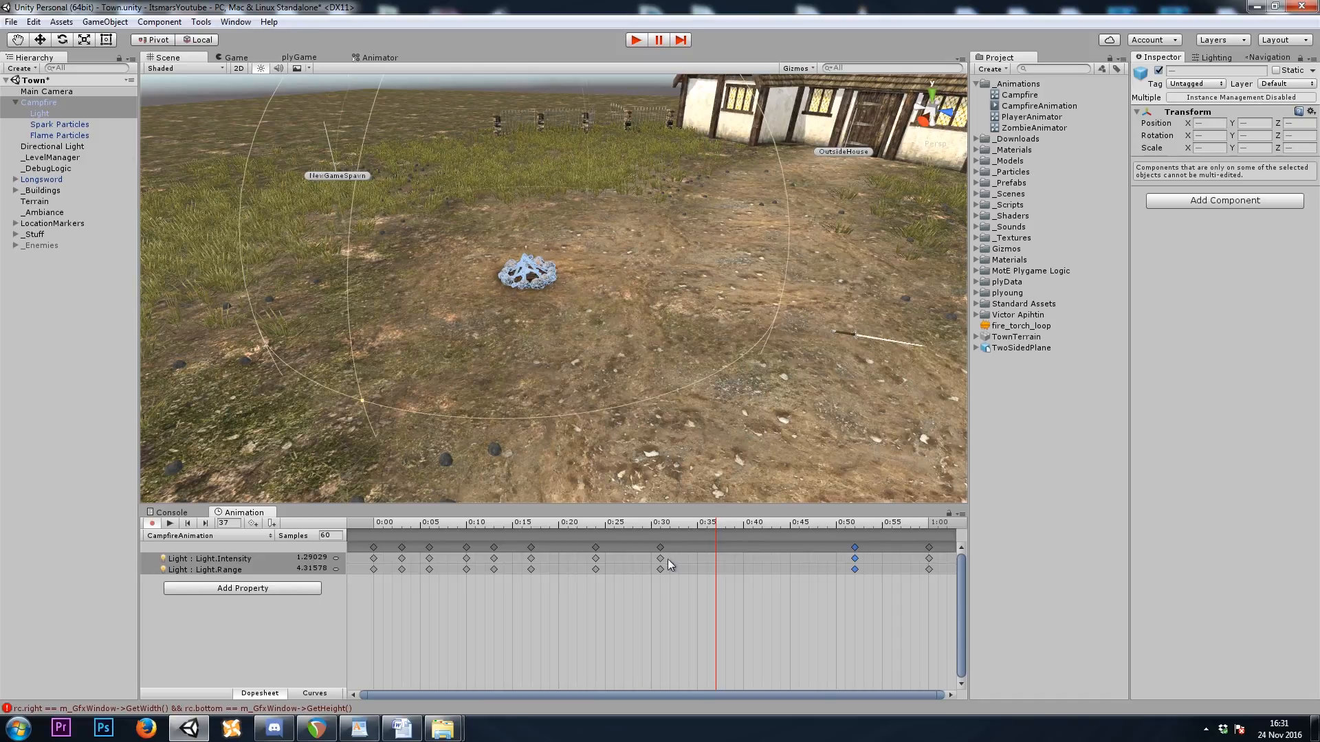
drag(666, 546, 694, 546)
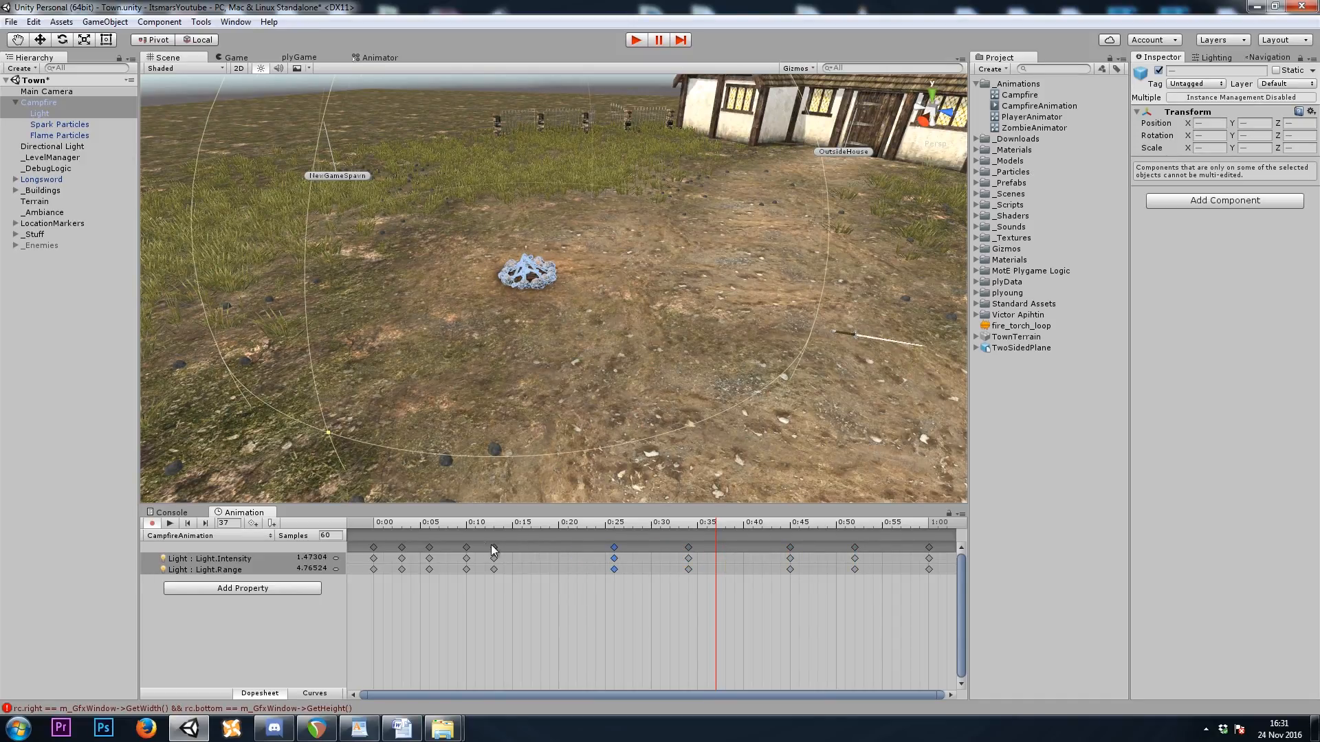
mouse_move(470, 548)
mouse_down()
mouse_move(489, 548)
mouse_move(451, 555)
mouse_up()
Preview the CampfireAnimation clip around the campfire in the scene, stop playback and turn off recording
click(154, 525)
right_drag(644, 326, 219, 512)
click(172, 524)
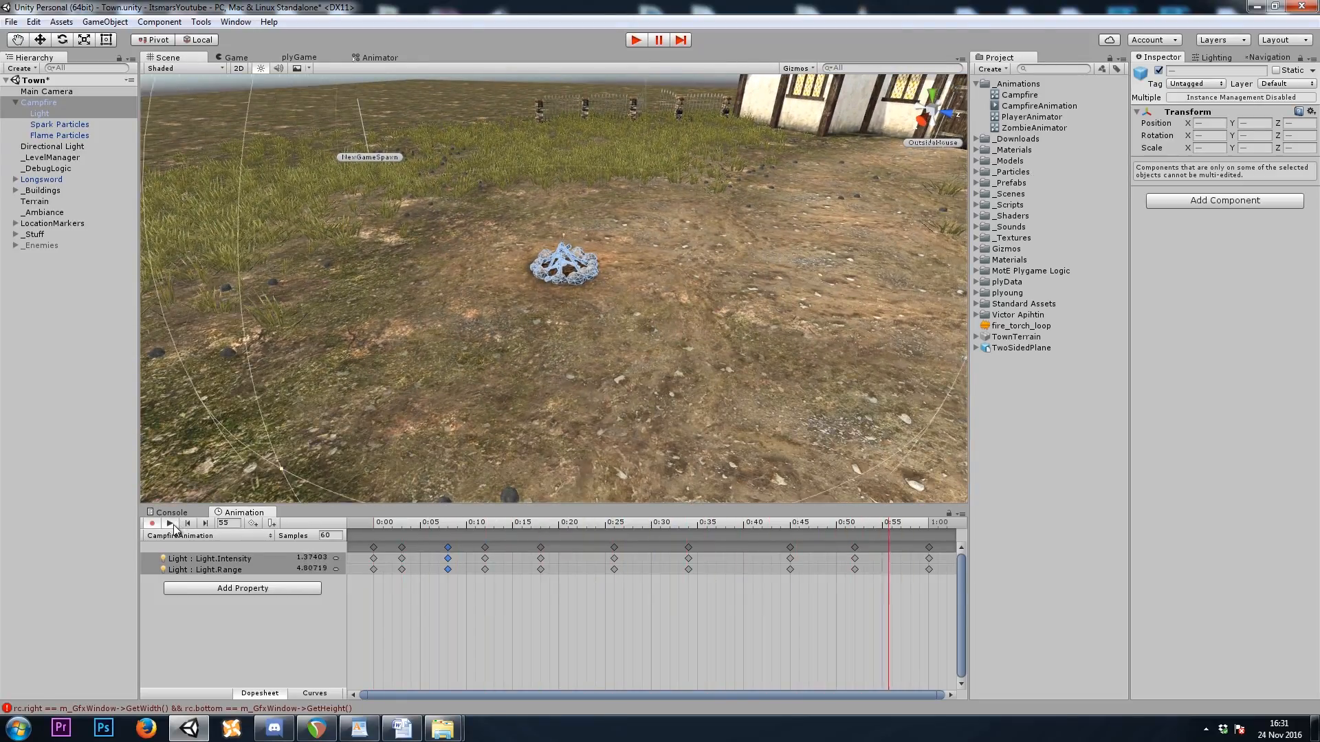
right_drag(481, 413, 548, 436)
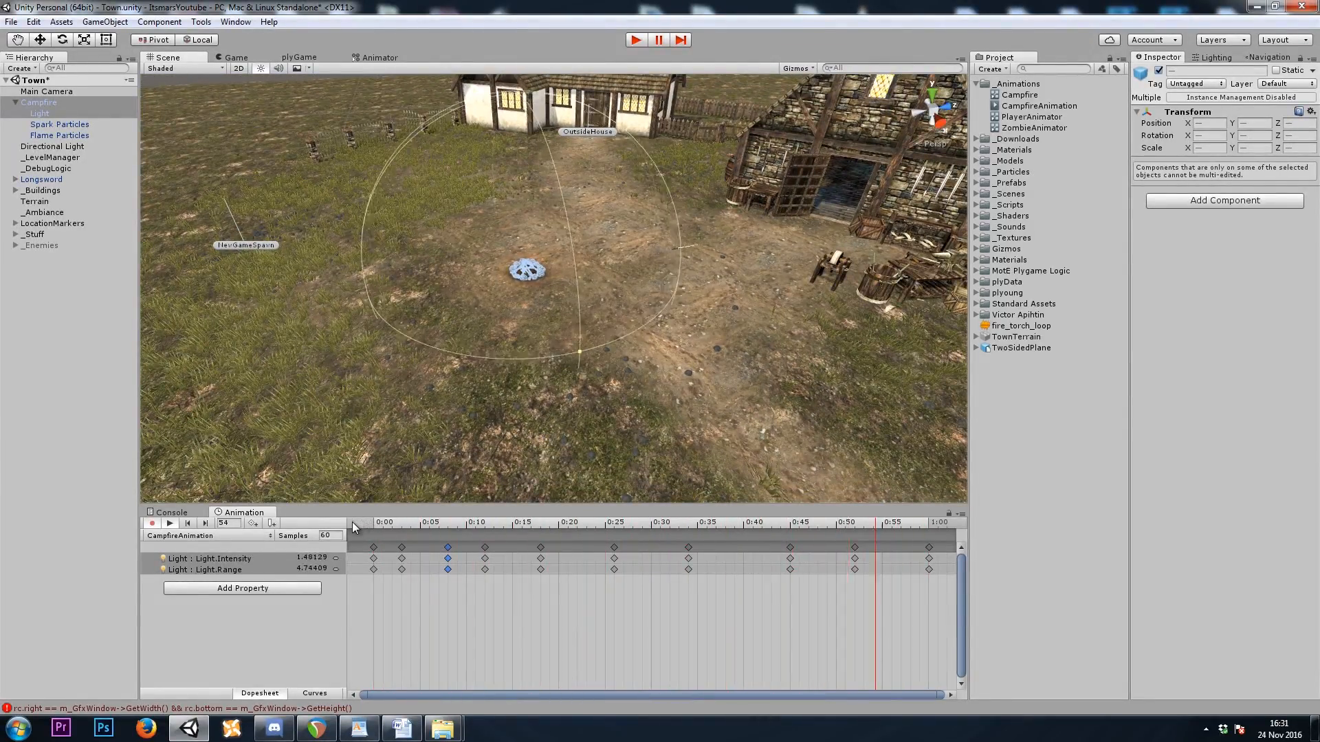
click(168, 523)
click(154, 524)
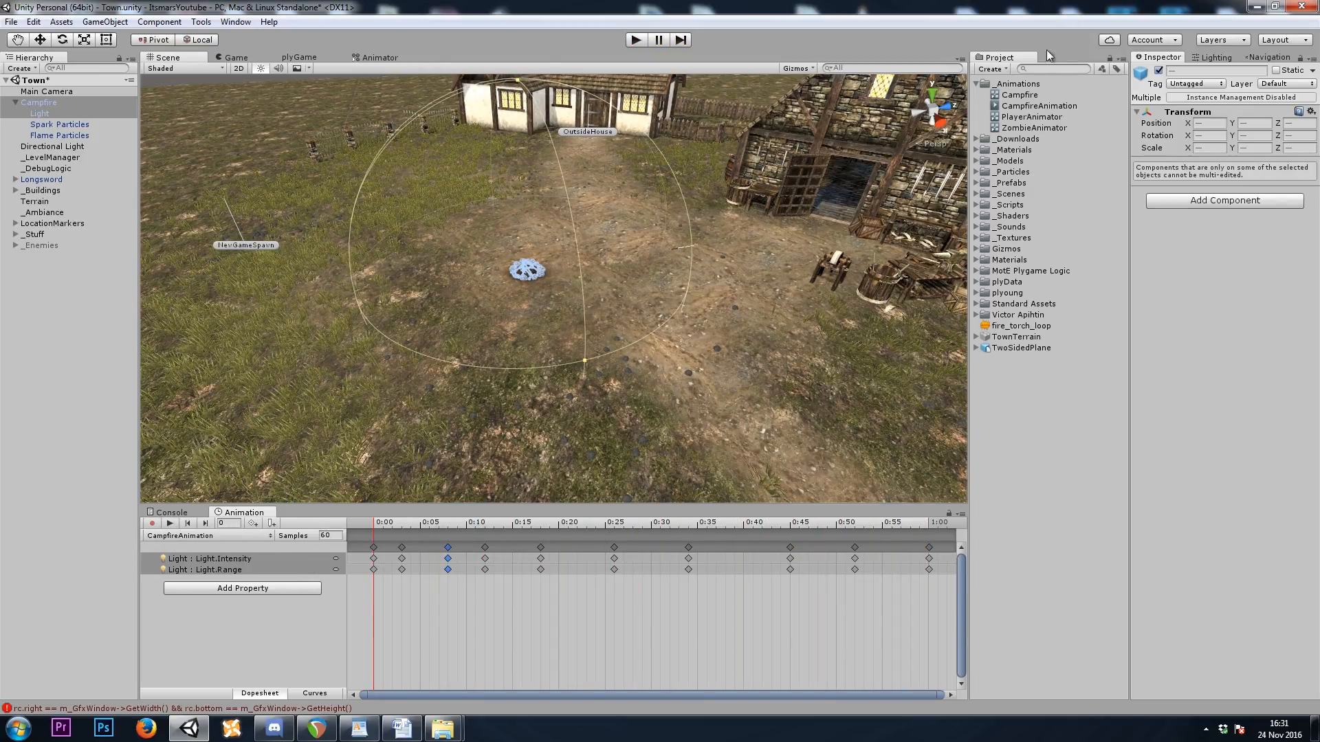
Save the scene's ambient colour EAEAEA as a preset and change the Ambient Color to a dark grey
click(1216, 58)
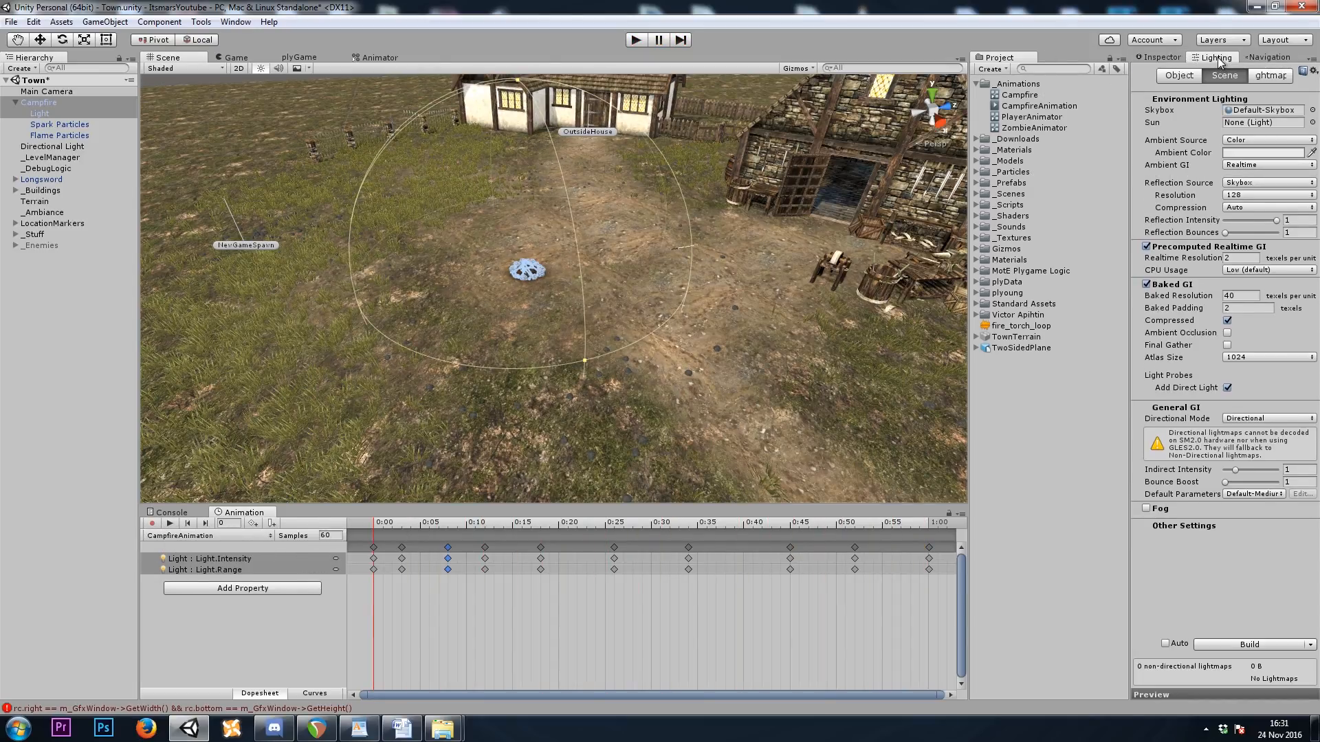
click(1237, 153)
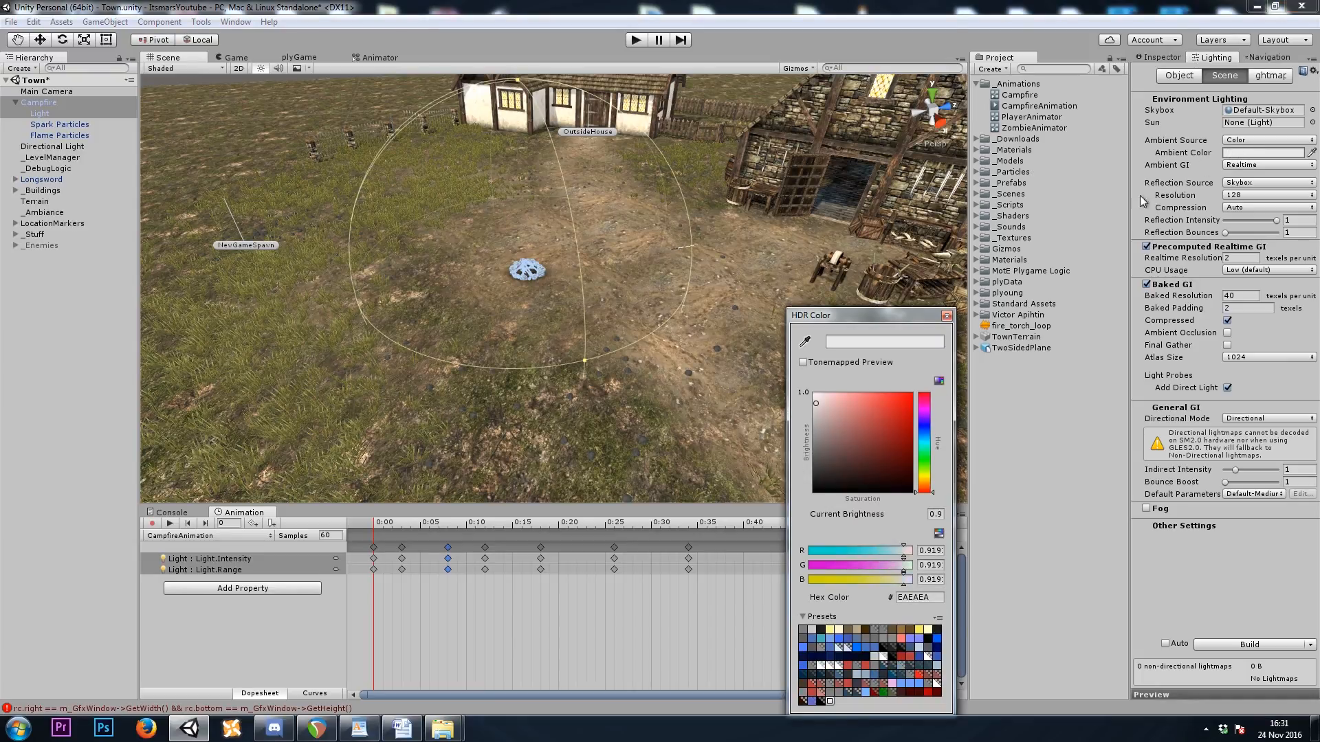
click(830, 701)
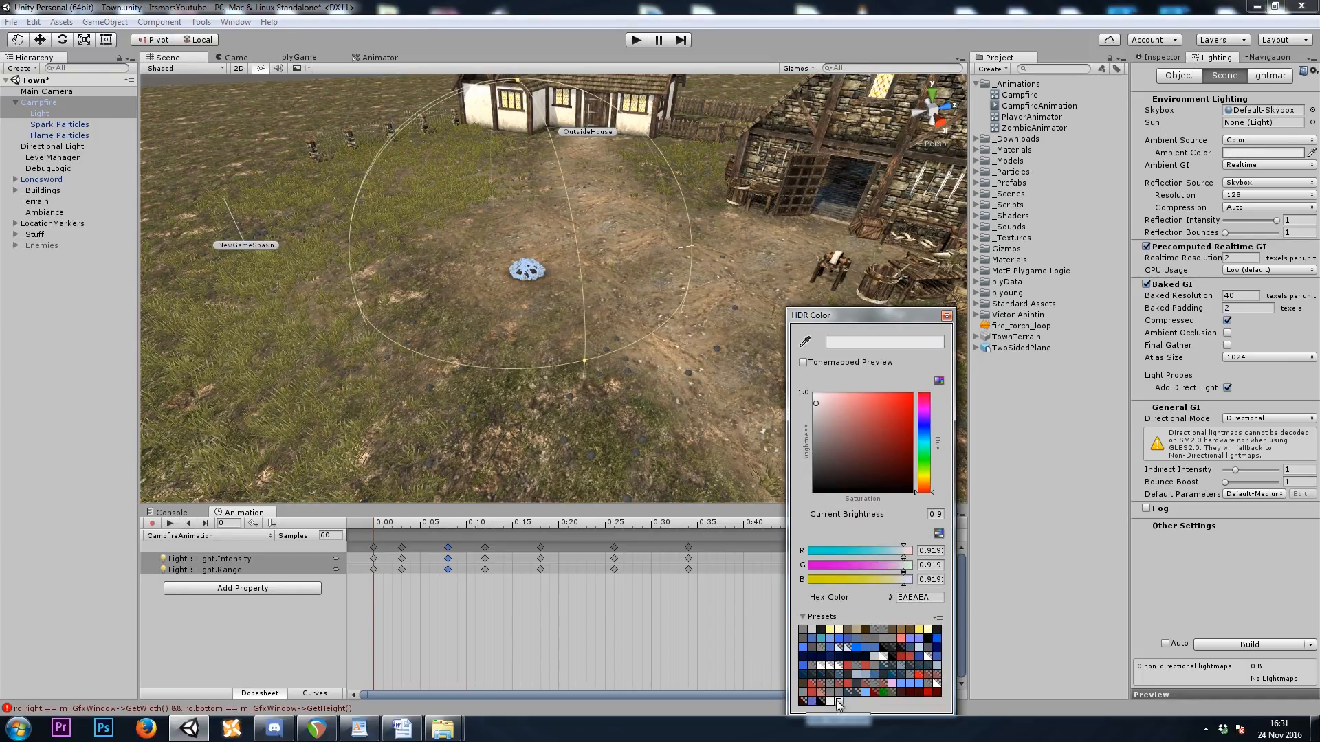
drag(864, 315, 860, 178)
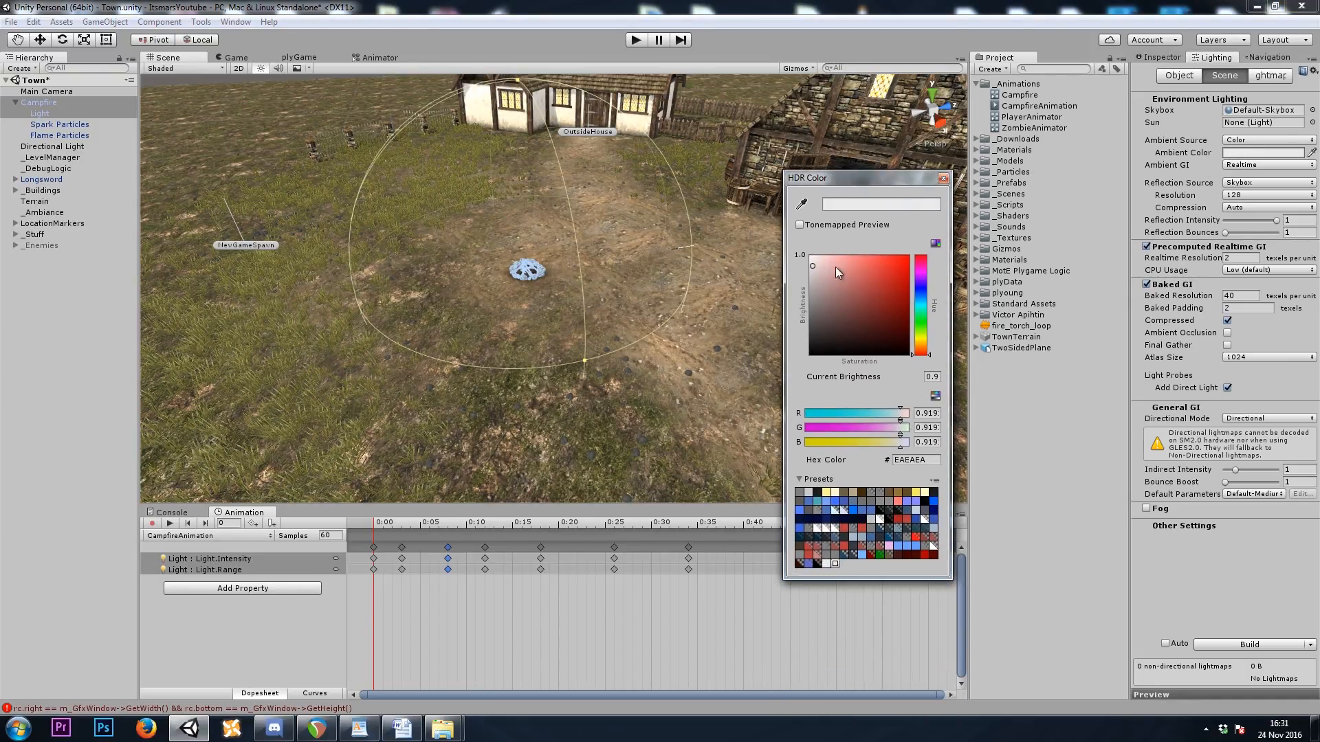
drag(812, 280, 760, 323)
click(944, 178)
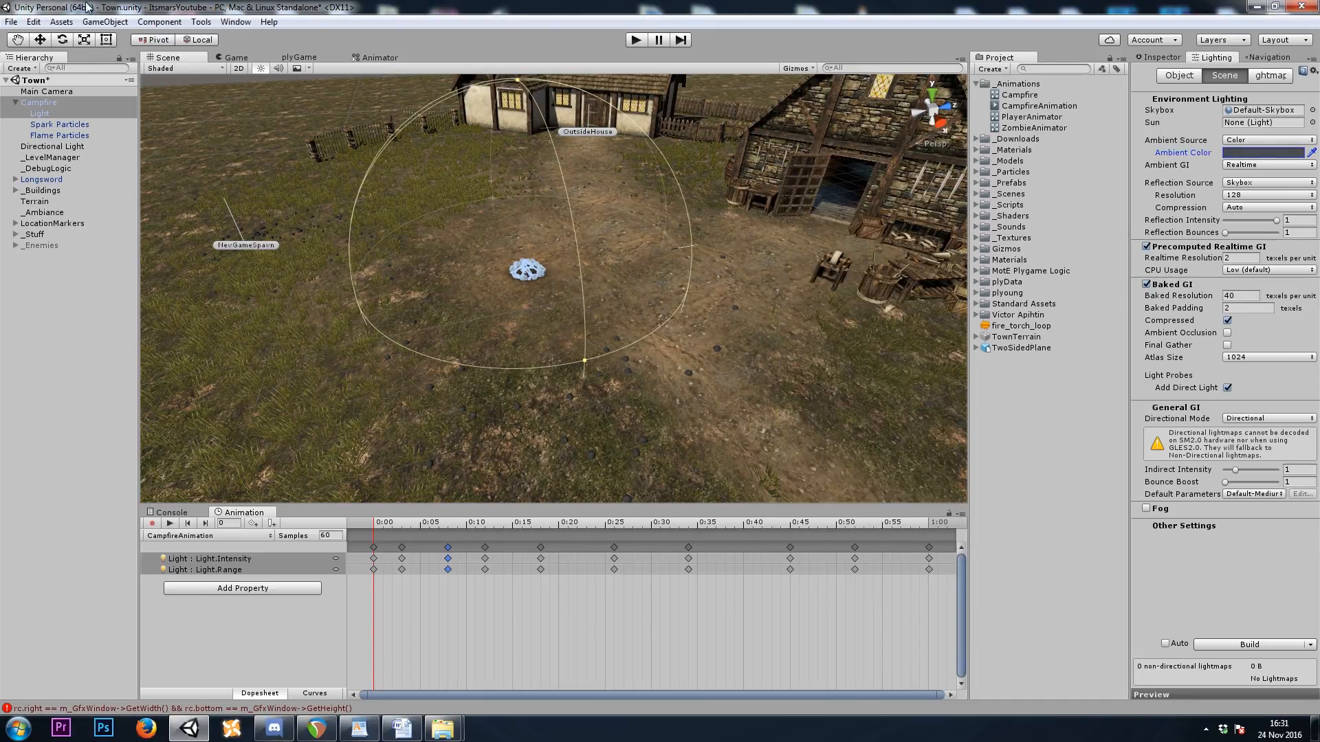
Lower the Directional Light's intensity to 0.8 and enlarge the Scene view to inspect the darker town
click(76, 268)
click(68, 159)
click(70, 147)
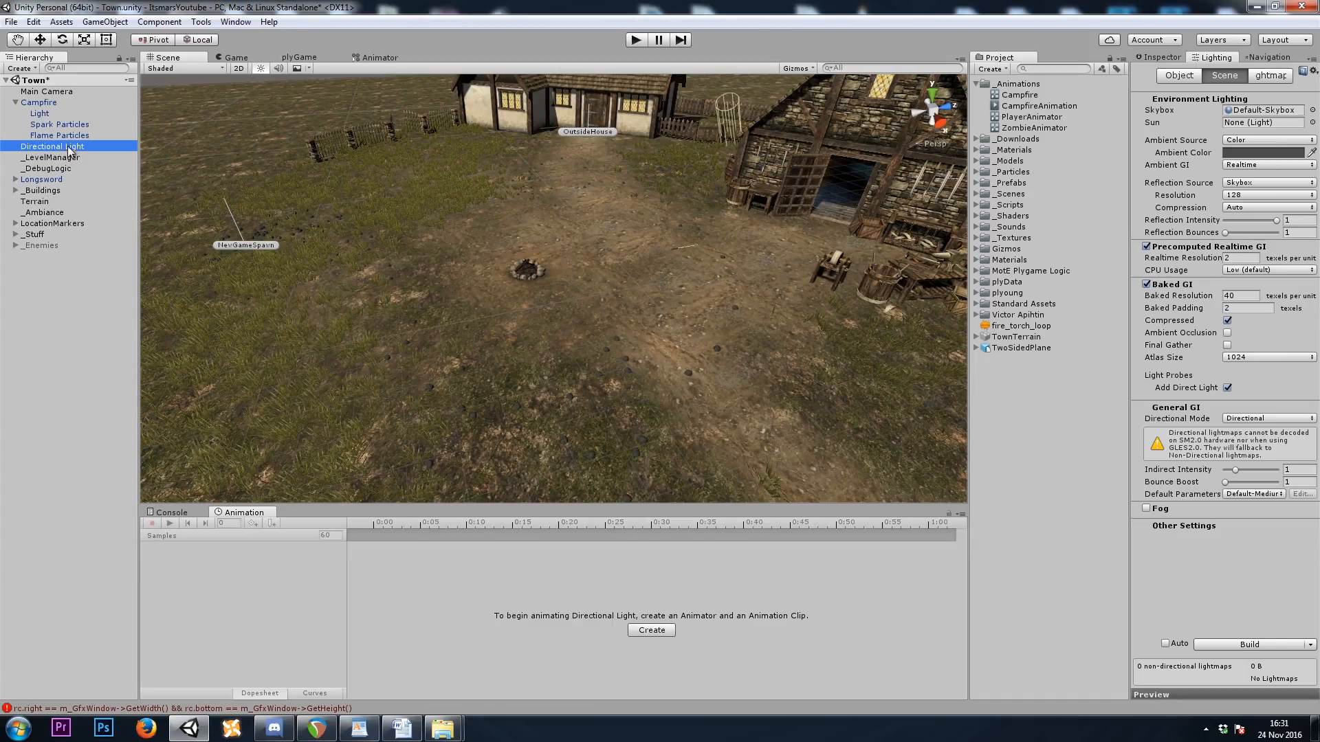
click(1167, 54)
click(1167, 57)
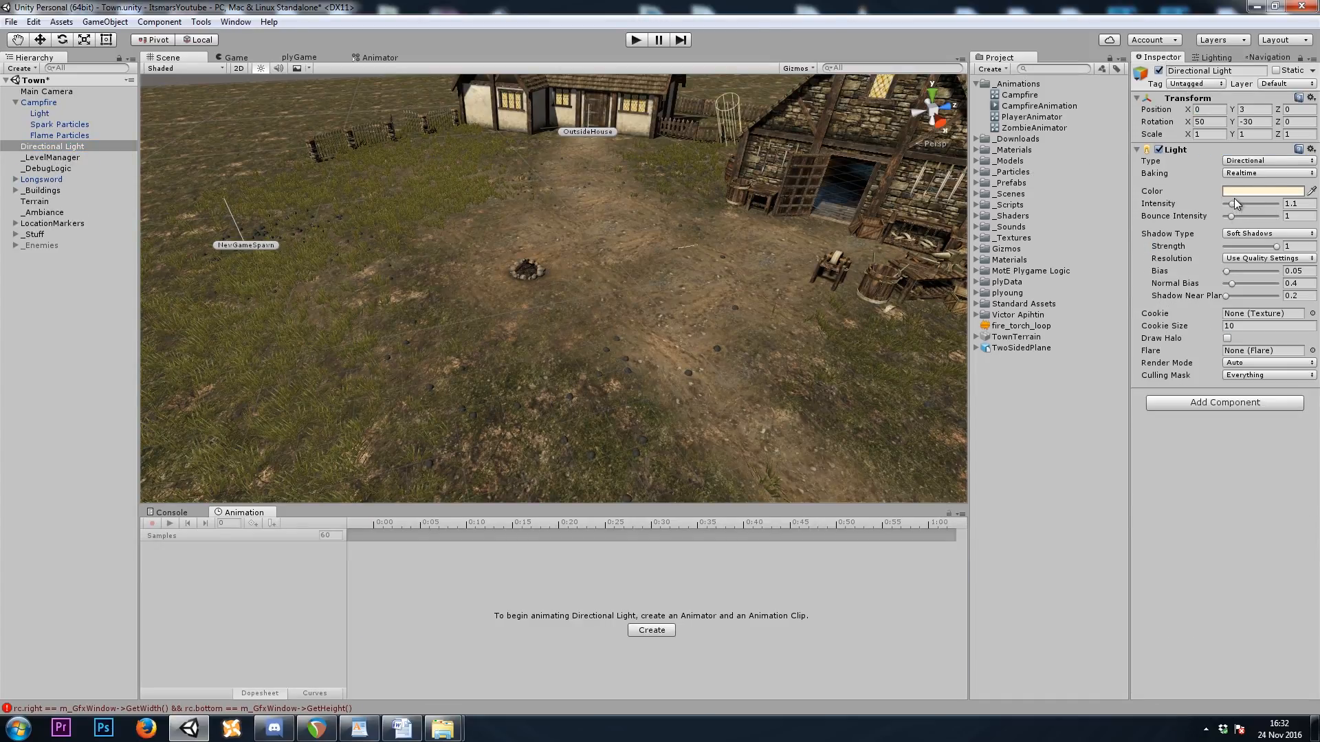
drag(1231, 207, 1229, 208)
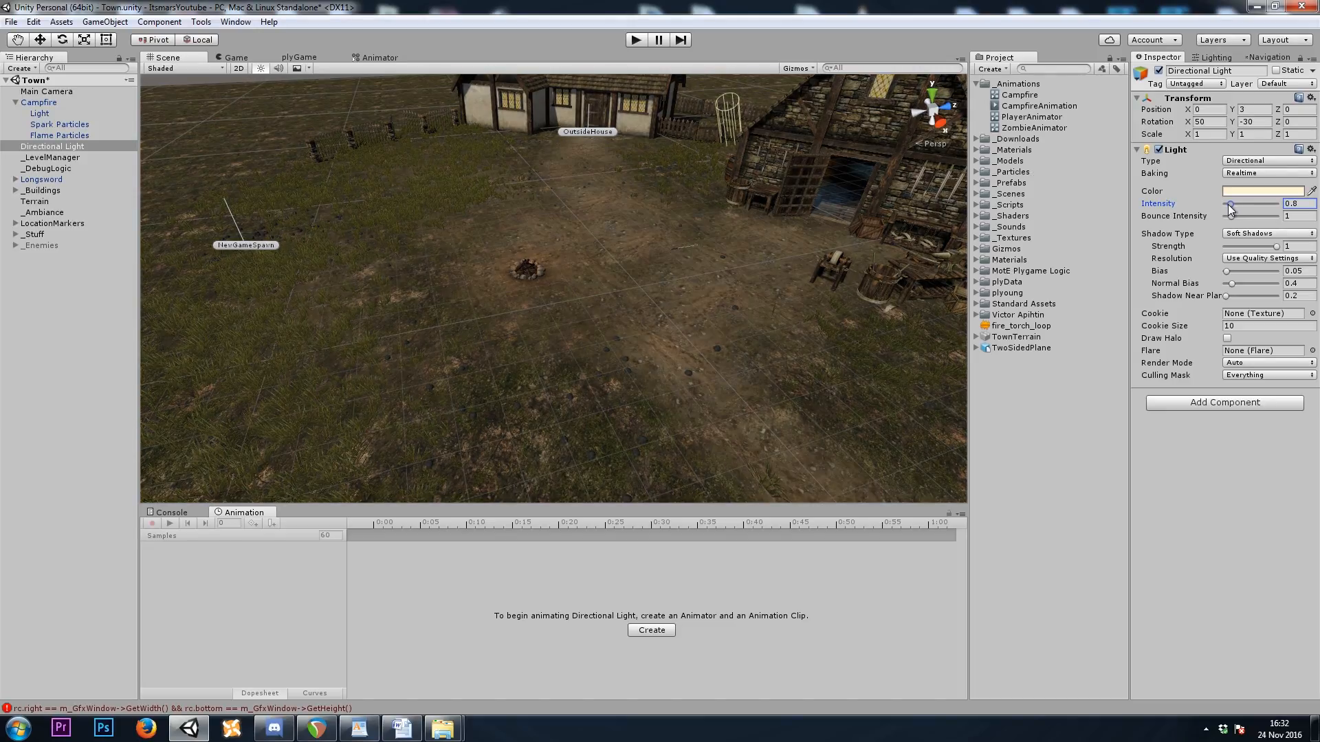
right_drag(558, 324, 604, 313)
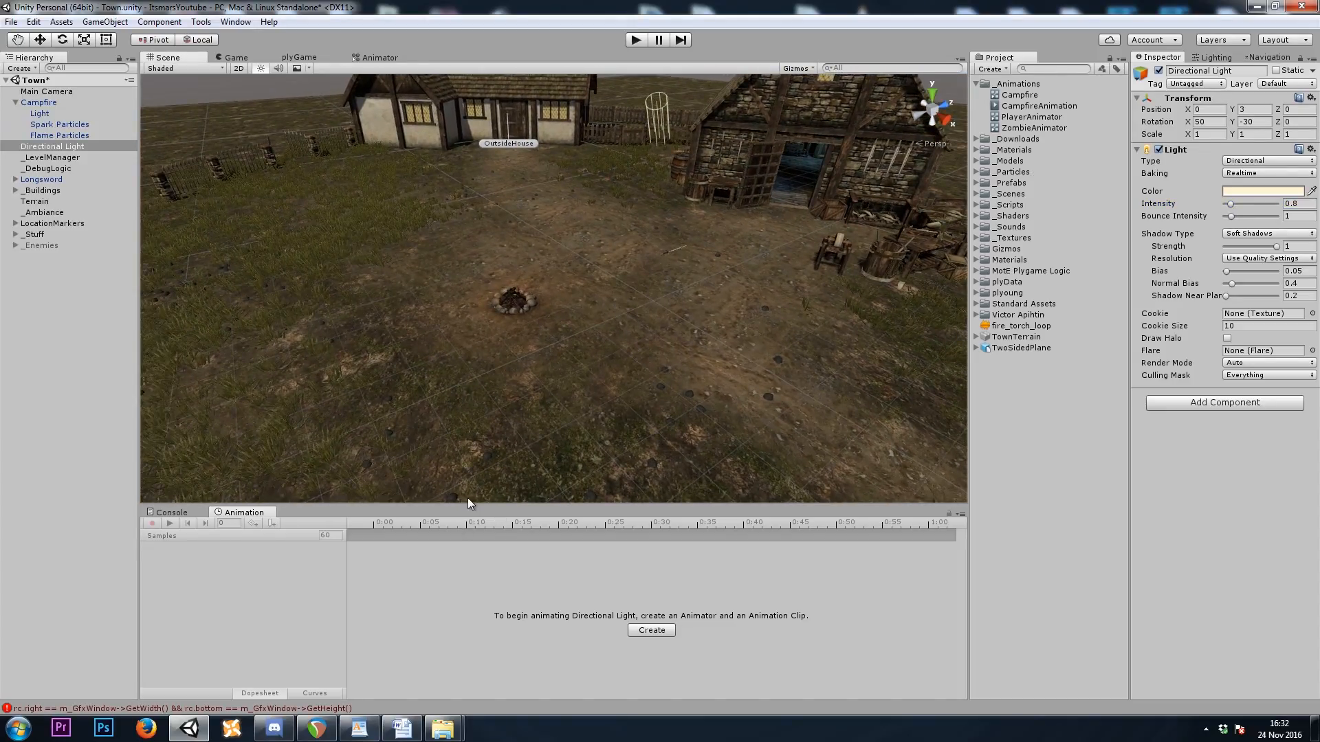
drag(485, 508, 485, 621)
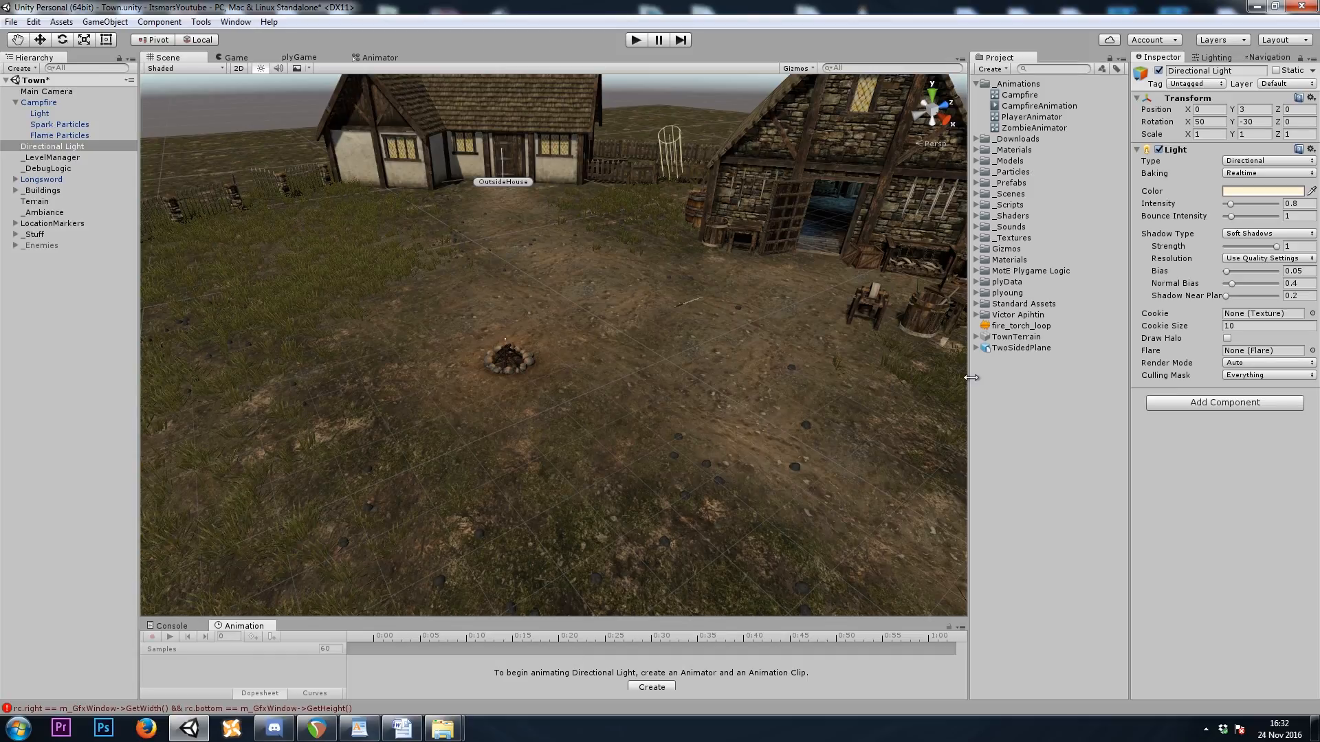
Run the game, walk the character around the campfire to check its flickering light, and stop playback
click(235, 57)
click(635, 40)
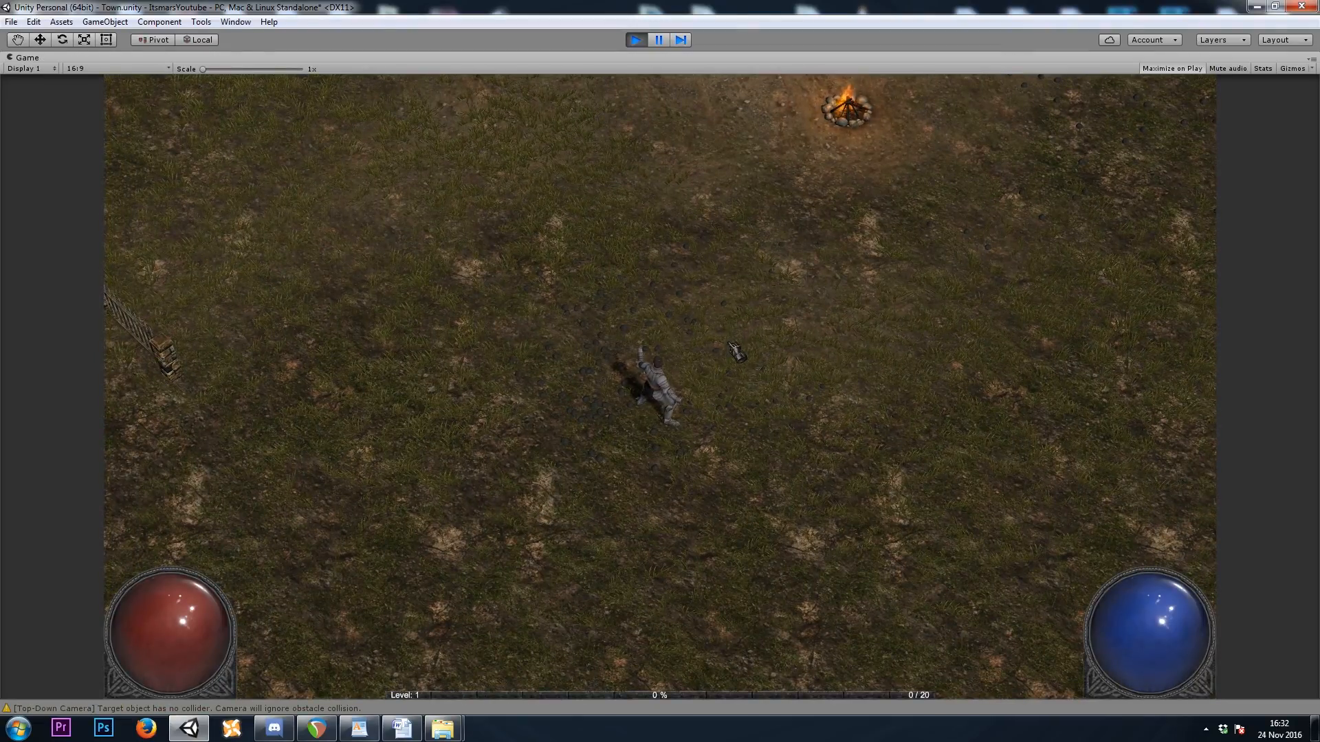
drag(711, 335, 729, 378)
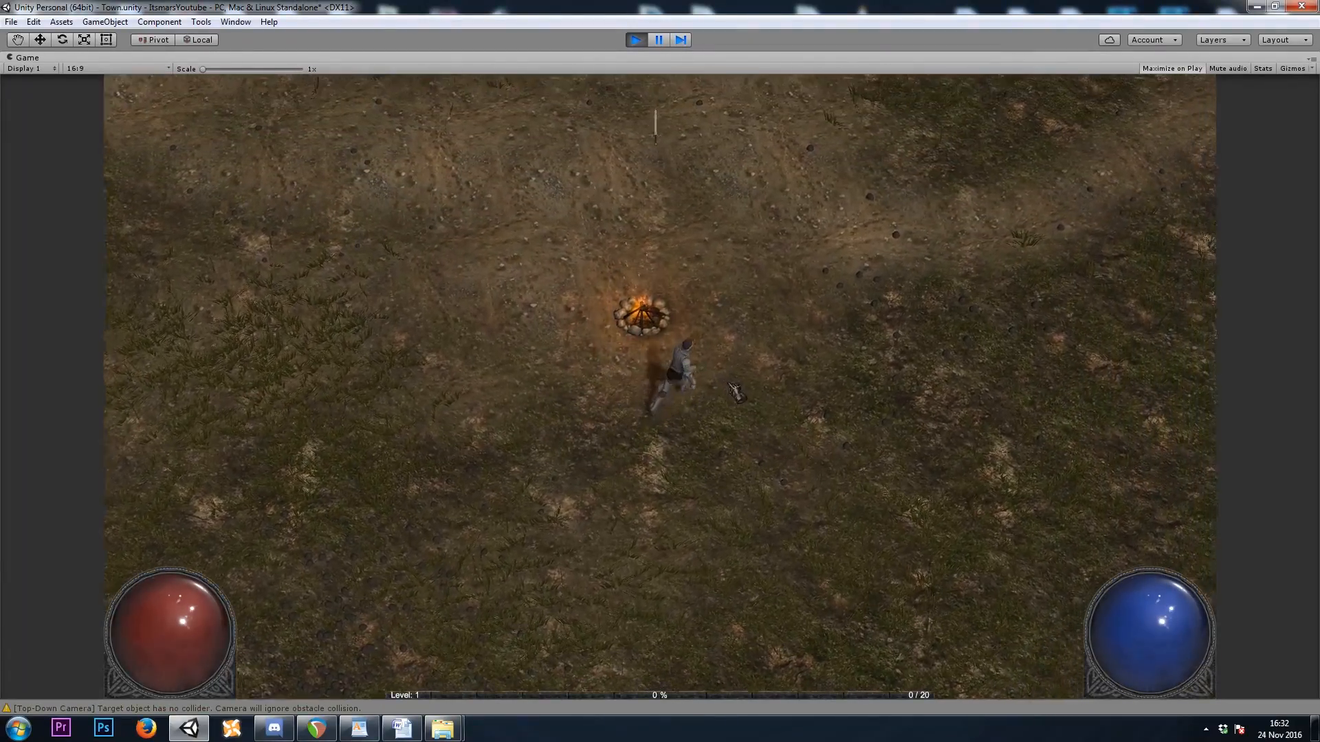
click(675, 354)
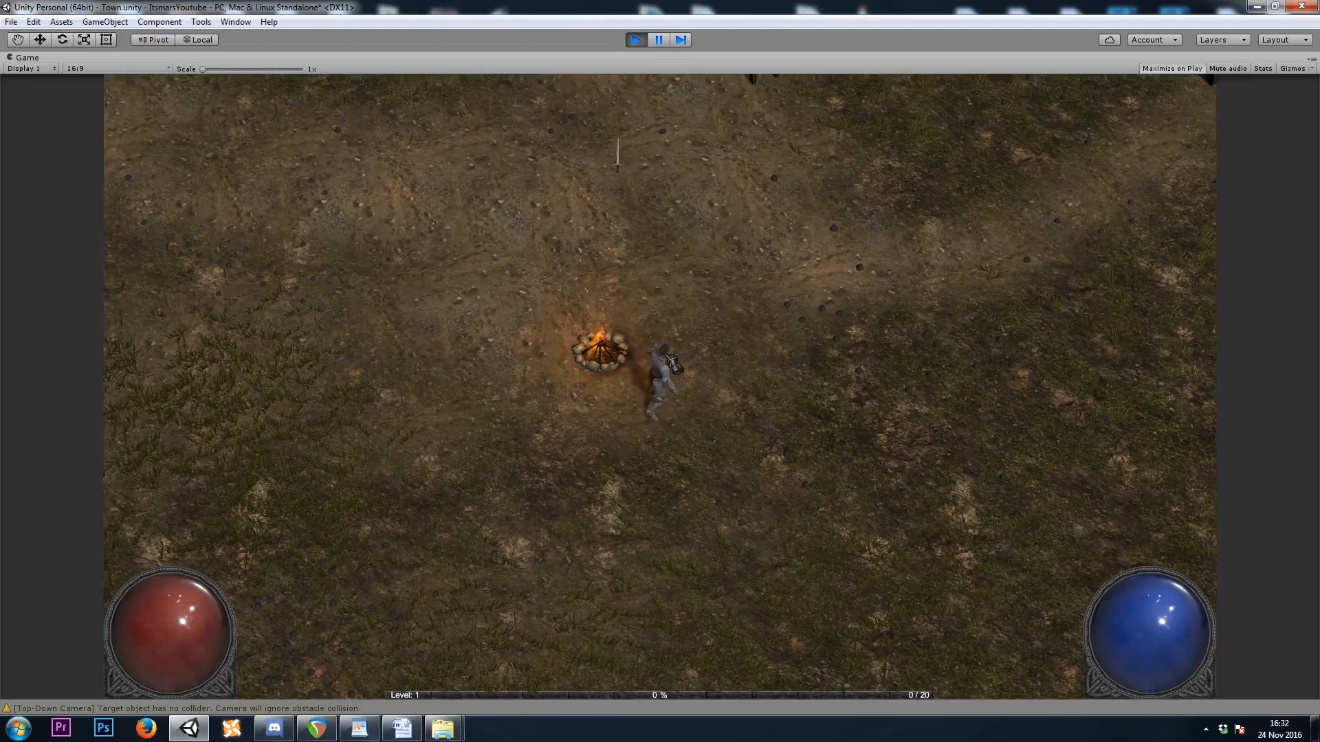
click(679, 554)
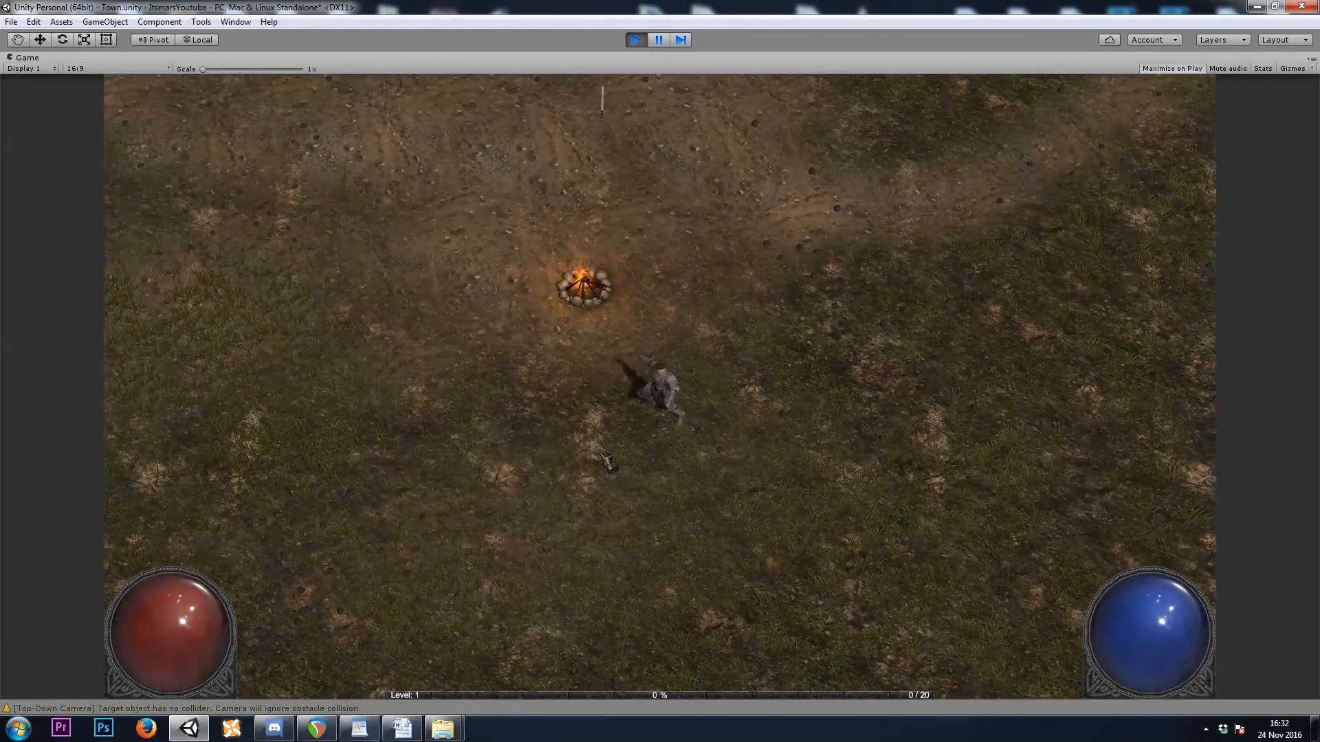
click(588, 436)
click(593, 302)
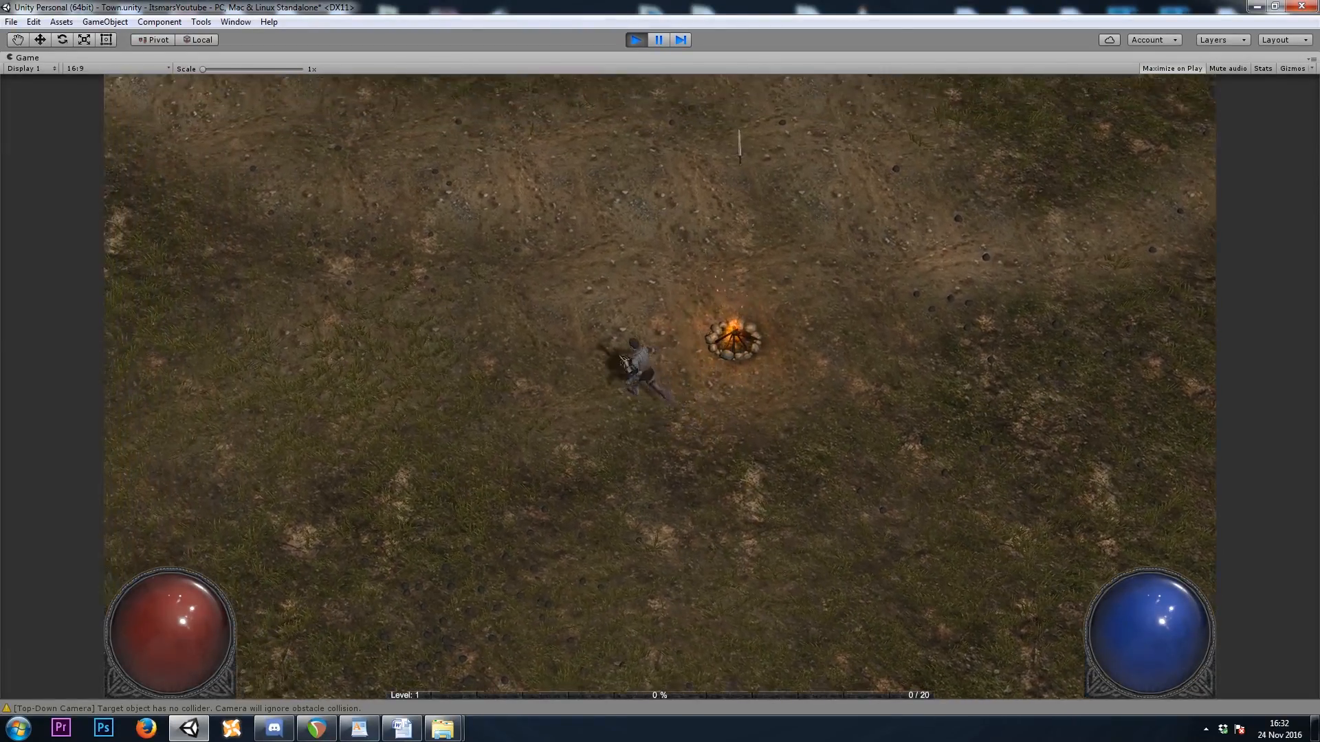
click(660, 456)
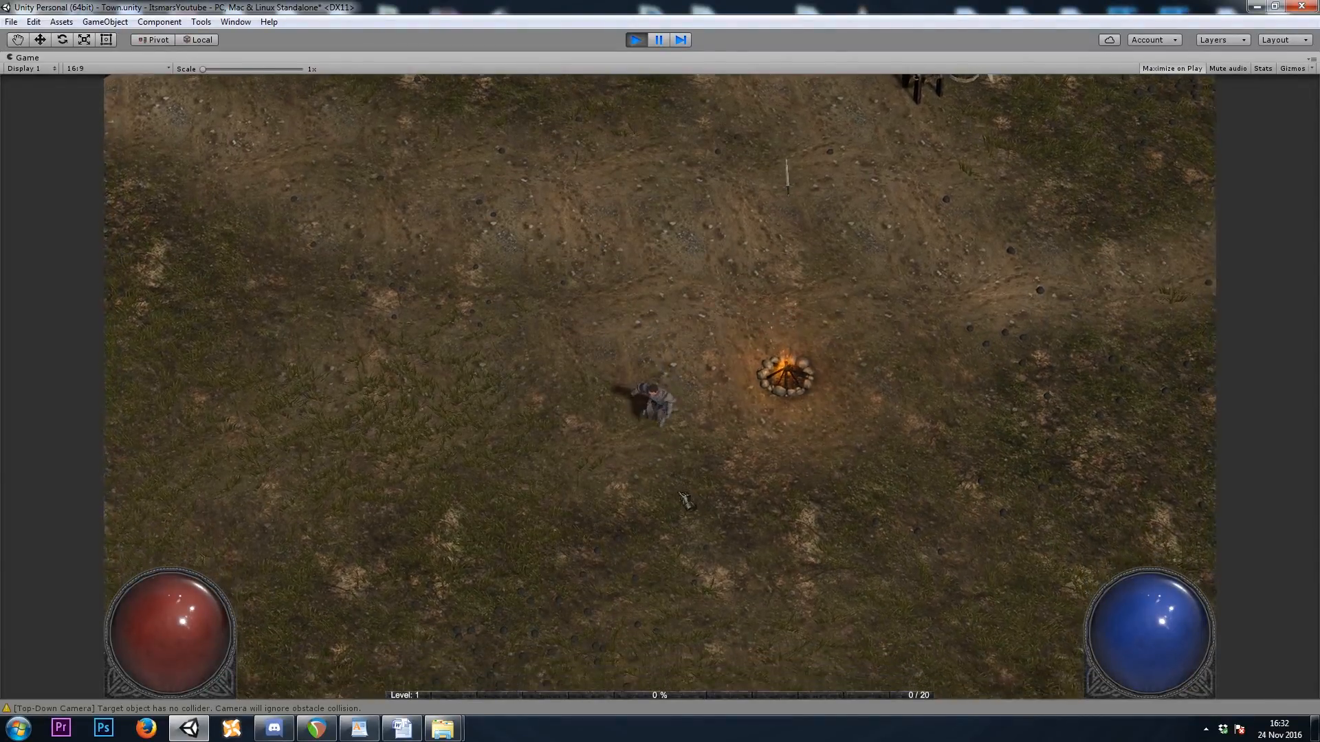
click(686, 485)
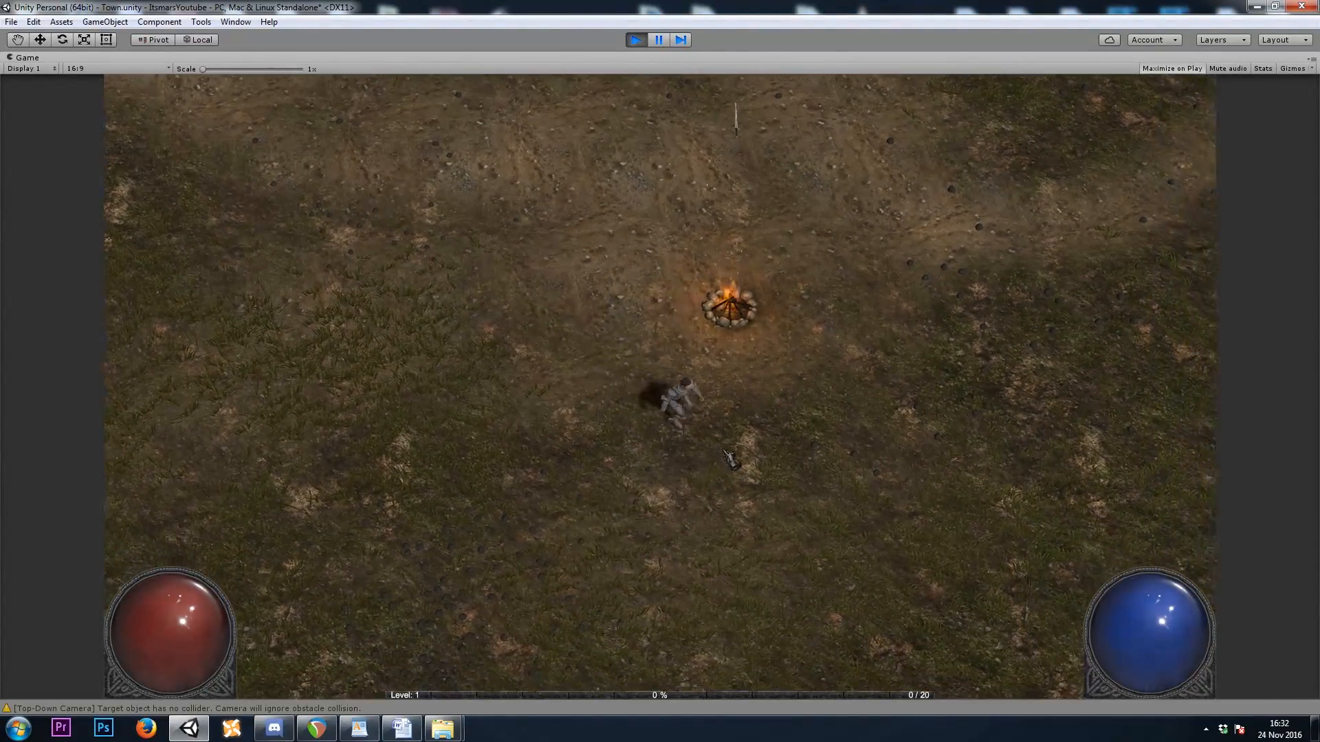
click(635, 40)
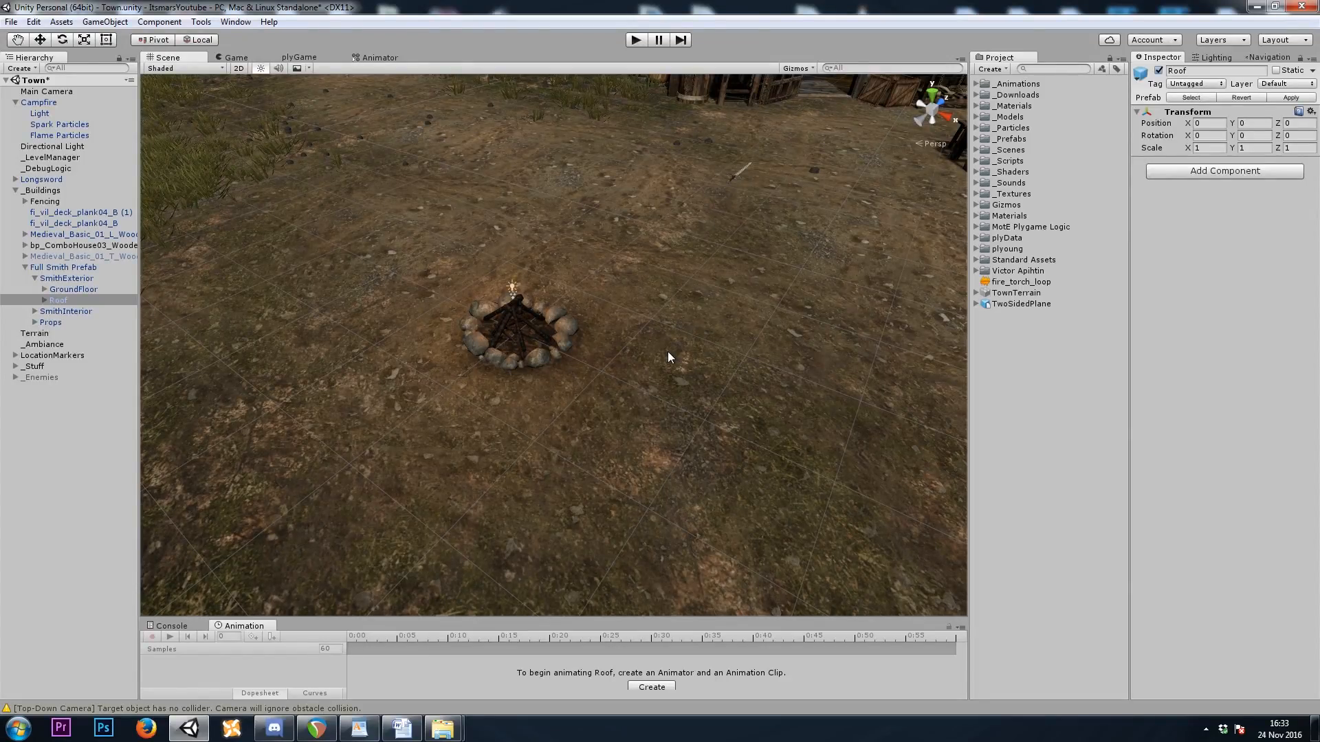
Toggle the active state of the smithy's Roof object off and on twice while viewing the building
right_drag(674, 382, 695, 290)
key(alt+shift+a)
key(alt+shift+a)
key(alt+shift+a)
key(alt+shift+a)
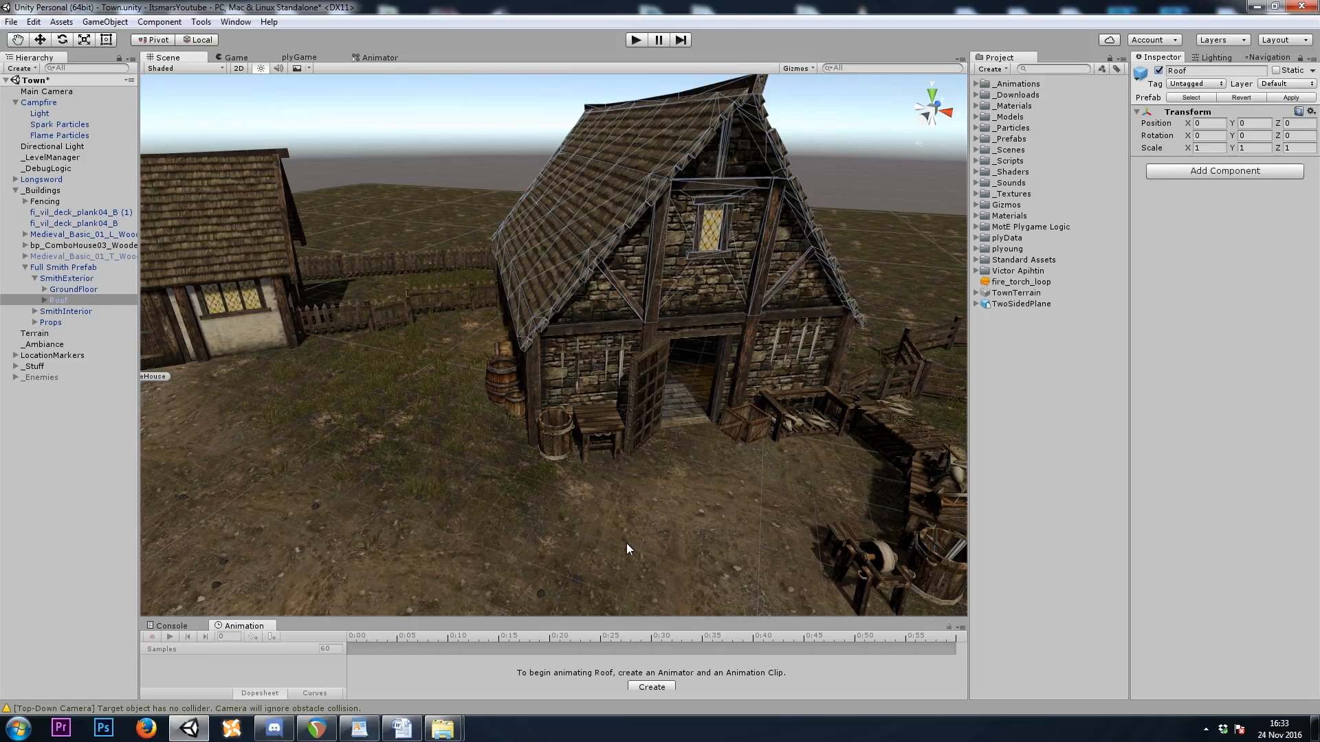